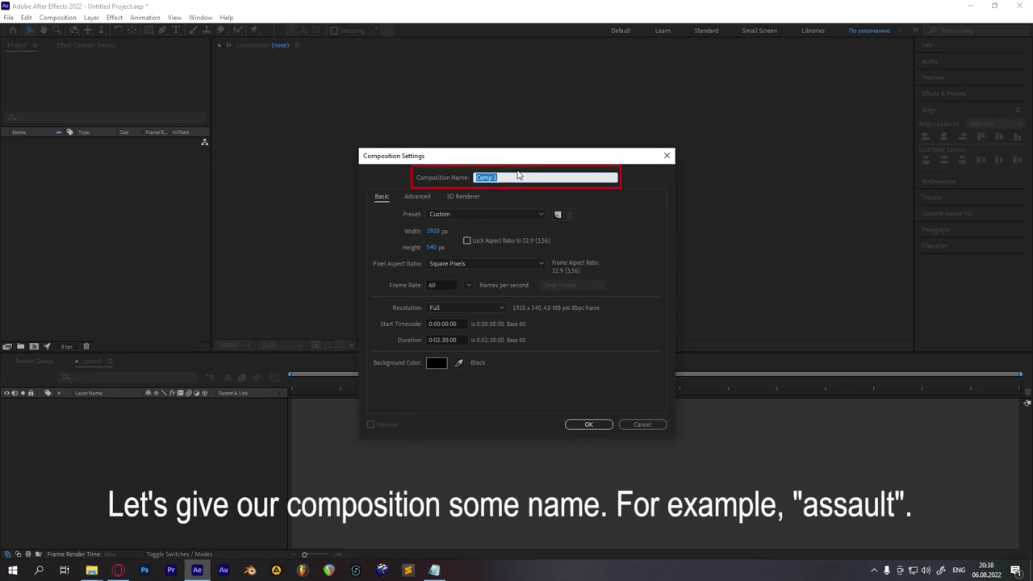
Name the new composition assault, set its duration to 0:03:30:00 and create it
text(ault)
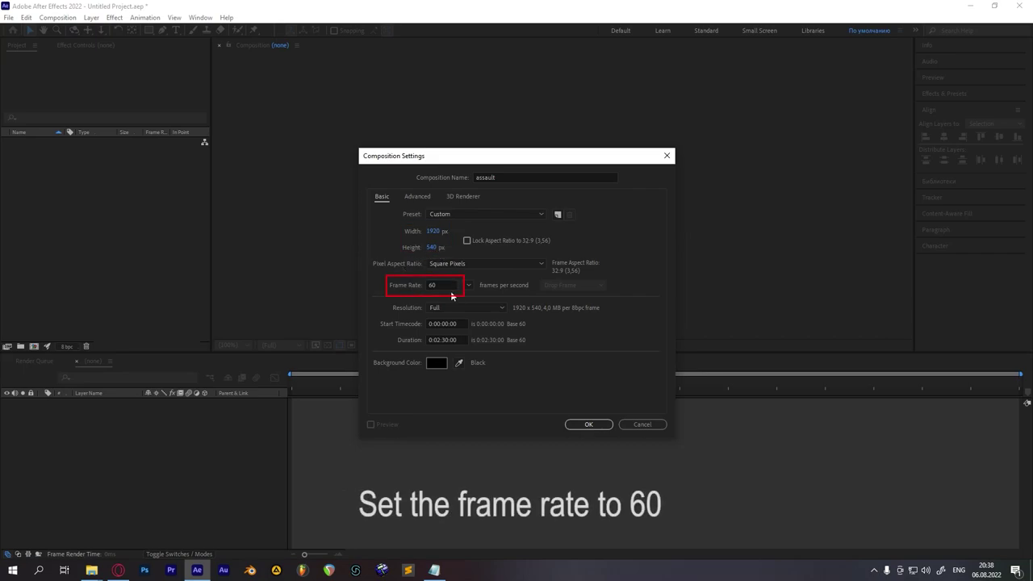
click(463, 339)
key(BackSpace)
text(3)
click(588, 424)
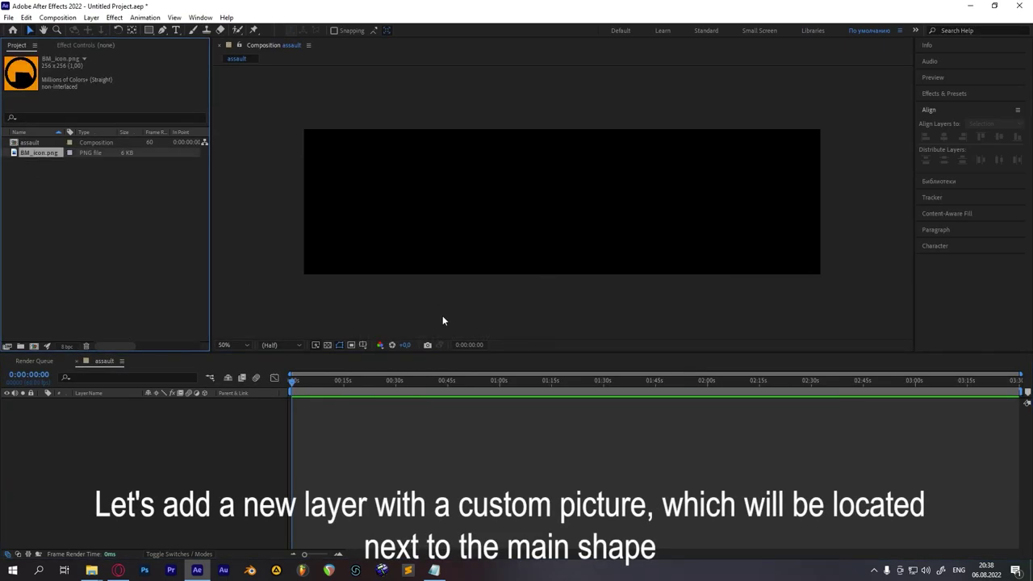
Place BM_icon.png into the assault composition, in the upper-right corner of the frame
click(171, 421)
drag(32, 153, 778, 171)
right_click(120, 435)
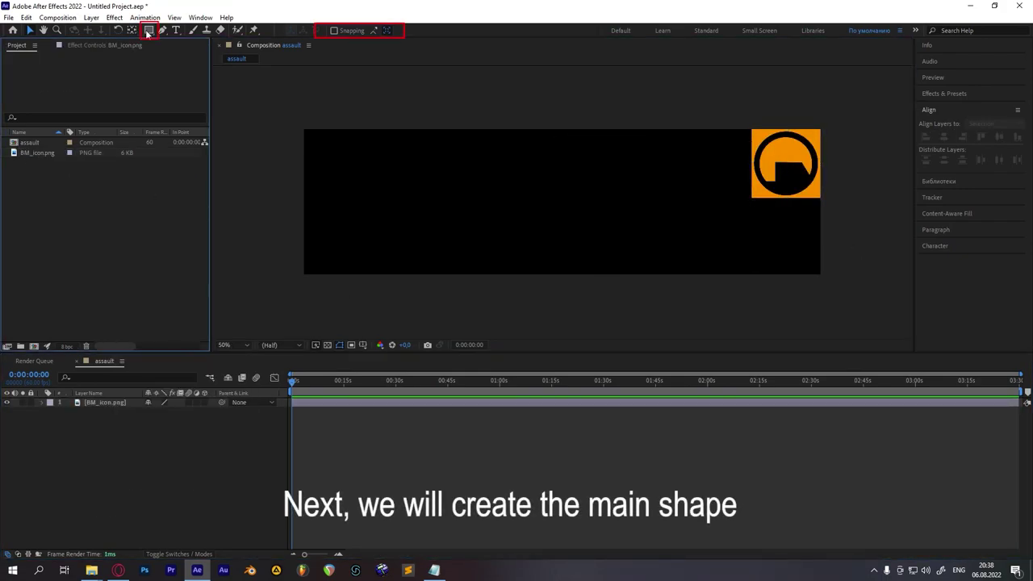
Draw a wide orange rectangle shape over most of the frame, align it vertically to the composition and nudge it left
click(148, 30)
drag(316, 154, 756, 258)
click(998, 137)
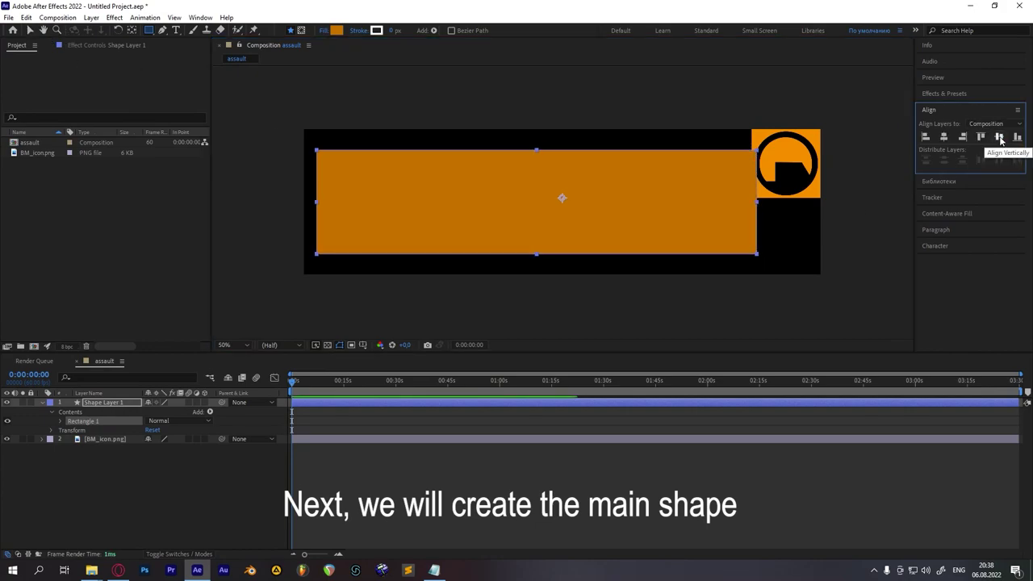
click(29, 30)
drag(641, 196, 637, 196)
Scale down BM_icon.png, reduce the rectangle's height and set the icon beside the rectangle's upper-right corner
click(803, 149)
drag(820, 129, 807, 143)
mouse_move(792, 164)
mouse_down()
mouse_move(789, 179)
mouse_move(786, 171)
mouse_up()
click(581, 234)
drag(532, 258, 532, 247)
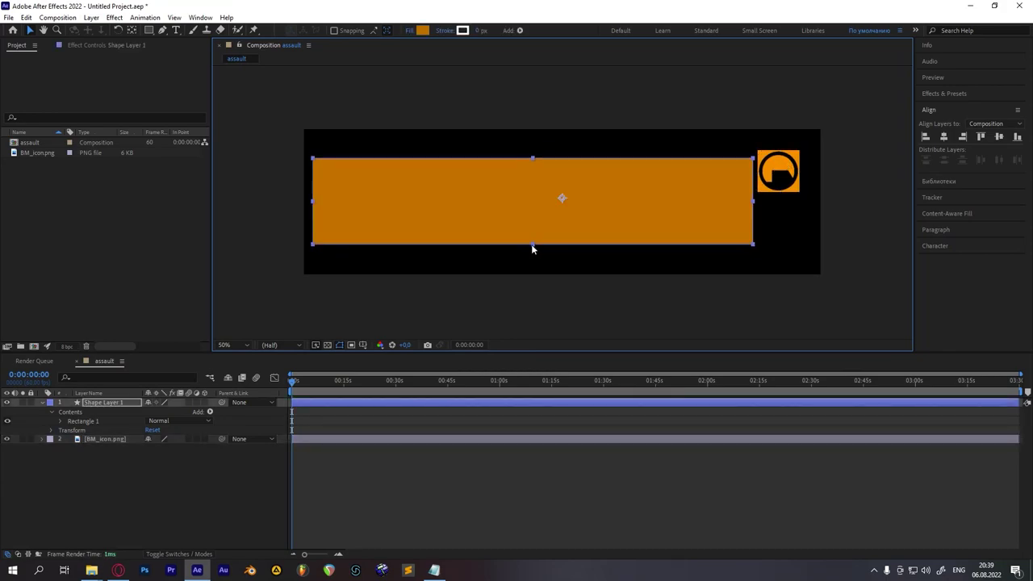
drag(777, 171, 775, 180)
click(848, 178)
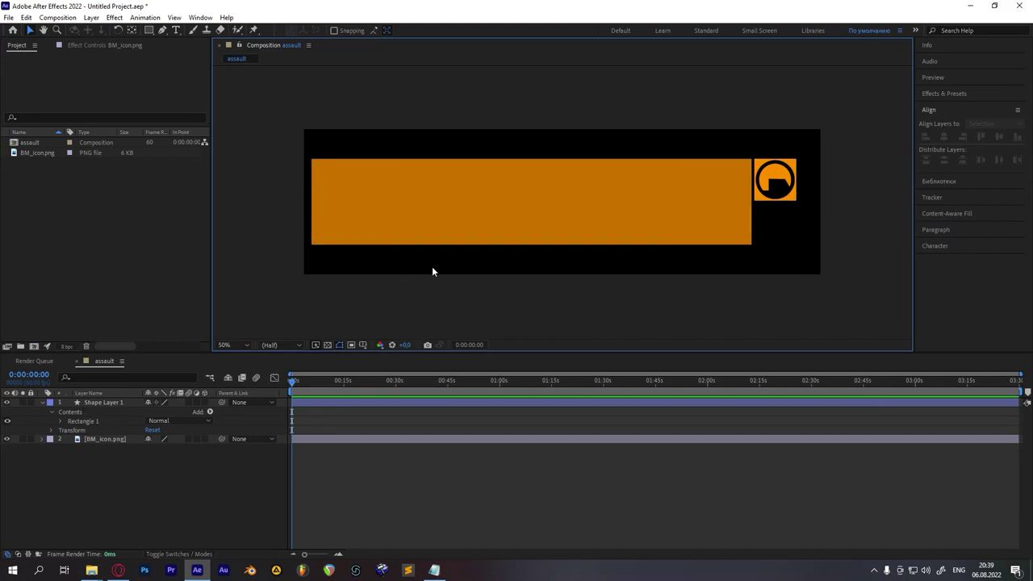
Rename the rectangle's shape layer to background, hide it and collapse its properties
right_click(101, 402)
click(202, 385)
text(backrouground)
key(Return)
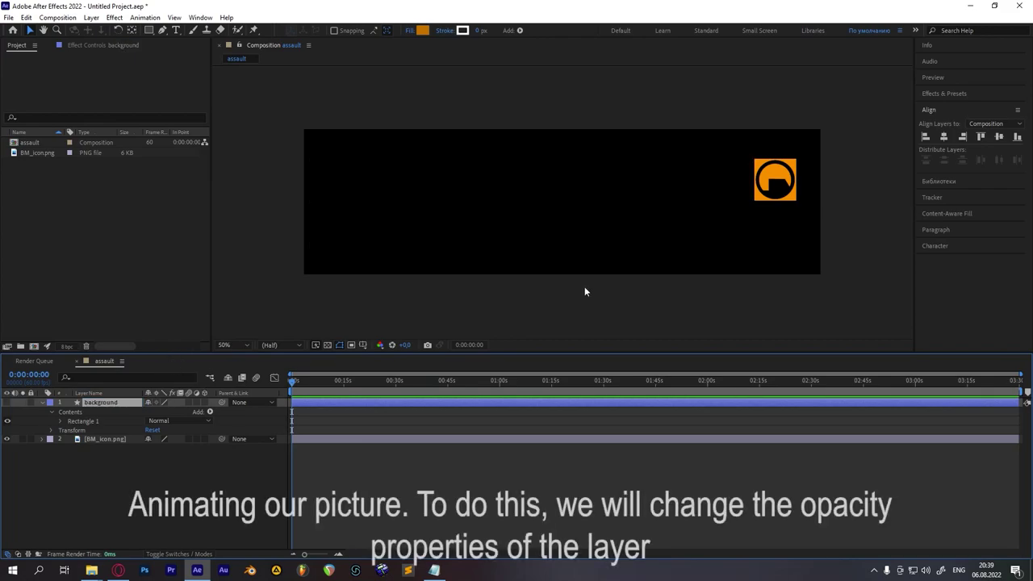
click(42, 402)
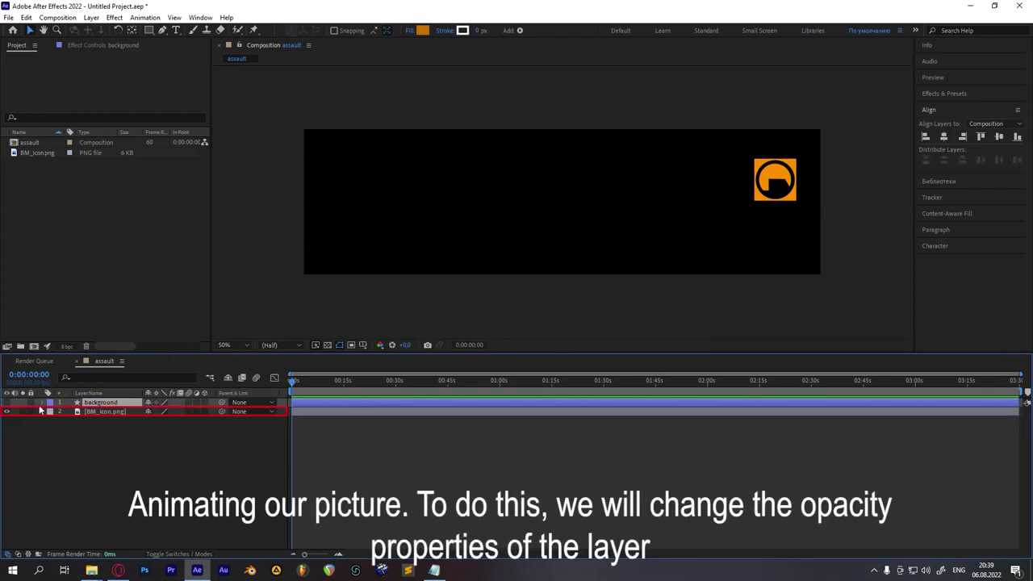
Reveal the transform properties of BM_icon.png and keyframe its opacity at 0% on the first frame
click(41, 411)
click(51, 422)
click(105, 467)
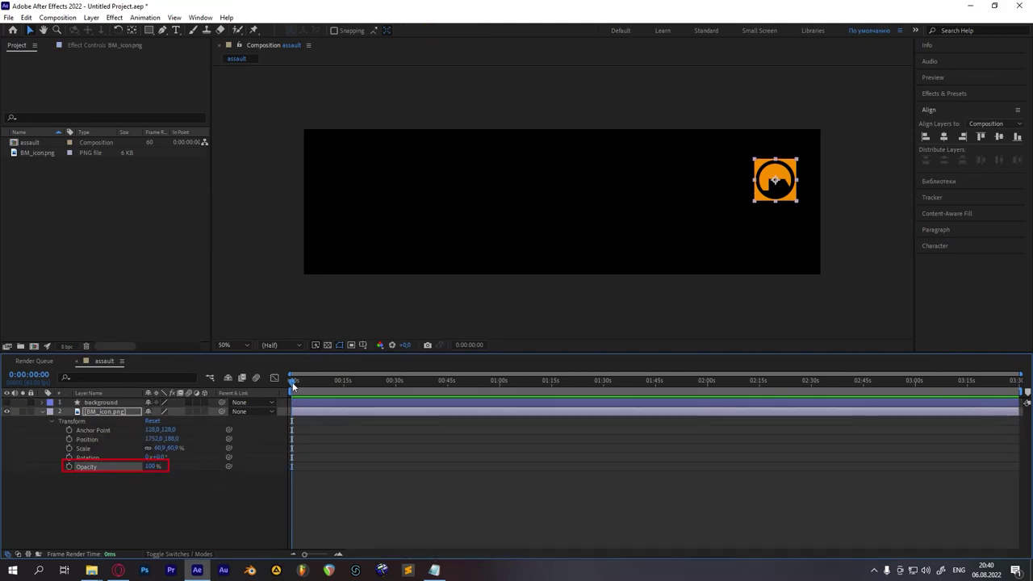
drag(303, 554, 341, 558)
drag(151, 467, 4, 477)
click(69, 467)
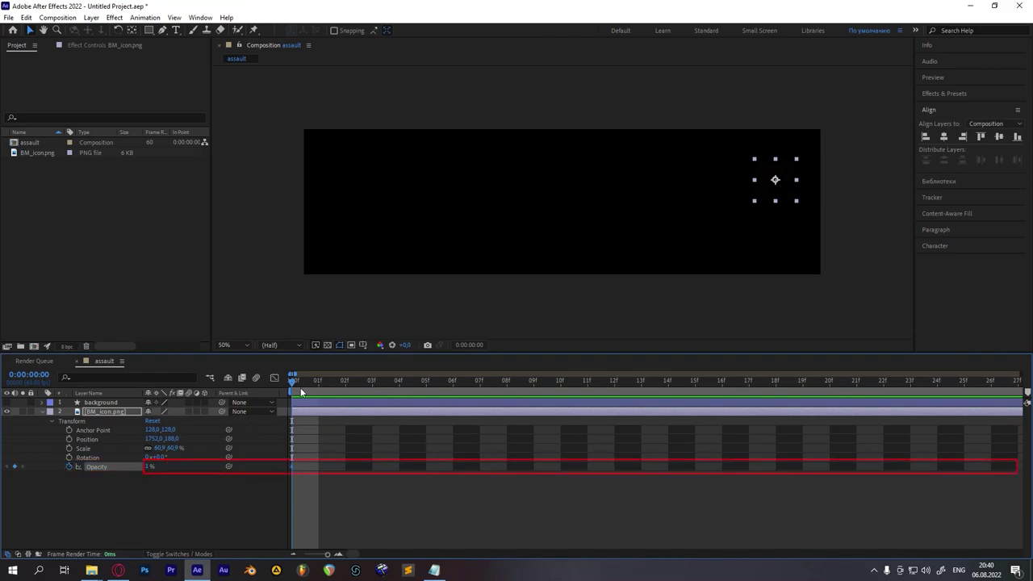
key(Page_Down)
drag(310, 412, 275, 431)
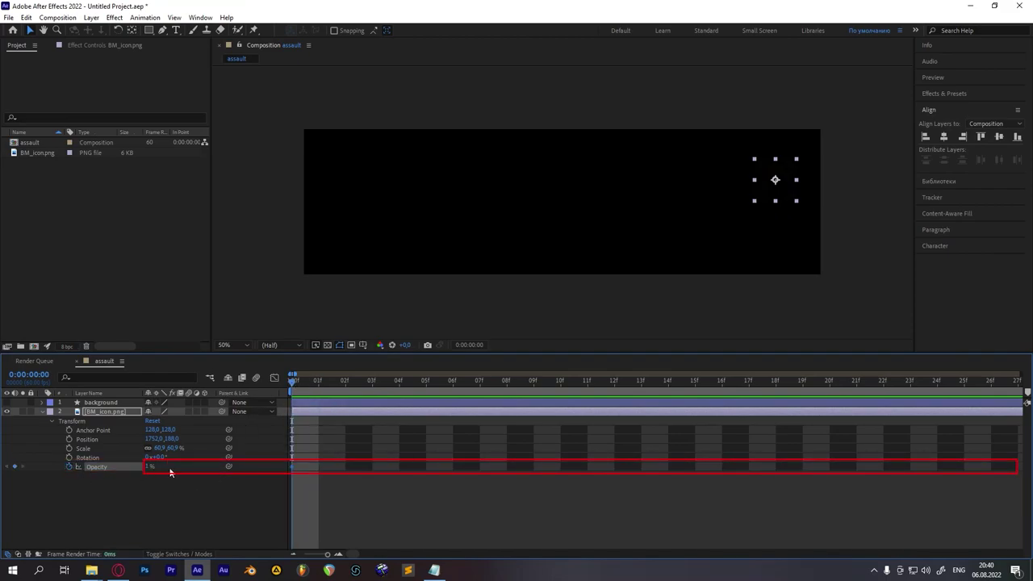
drag(149, 466, 112, 467)
Add a 100% opacity keyframe to BM_icon.png at frame 1
key(Page_Down)
click(149, 466)
text(100)
key(Return)
Keyframe the icon's opacity at 100% on frame 6 and paste the 0% keyframe at frame 7
drag(325, 388, 452, 386)
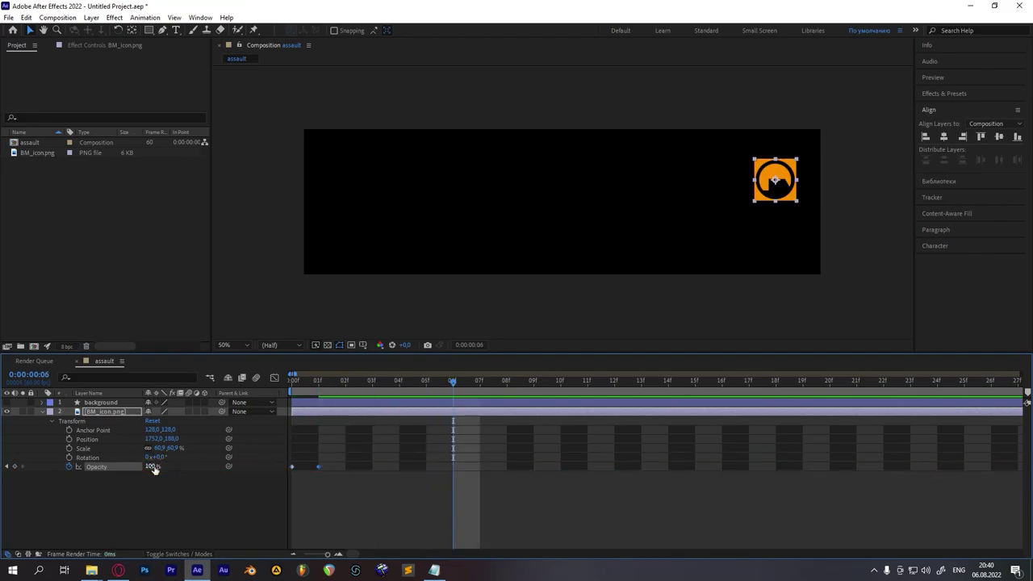
click(292, 466)
key(ctrl+c)
click(484, 384)
key(ctrl+v)
drag(480, 384, 496, 386)
Copy the icon's four opacity keyframes, paste them from frame 11 and preview the blinking
drag(488, 449, 266, 484)
key(ctrl+c)
drag(510, 373, 580, 391)
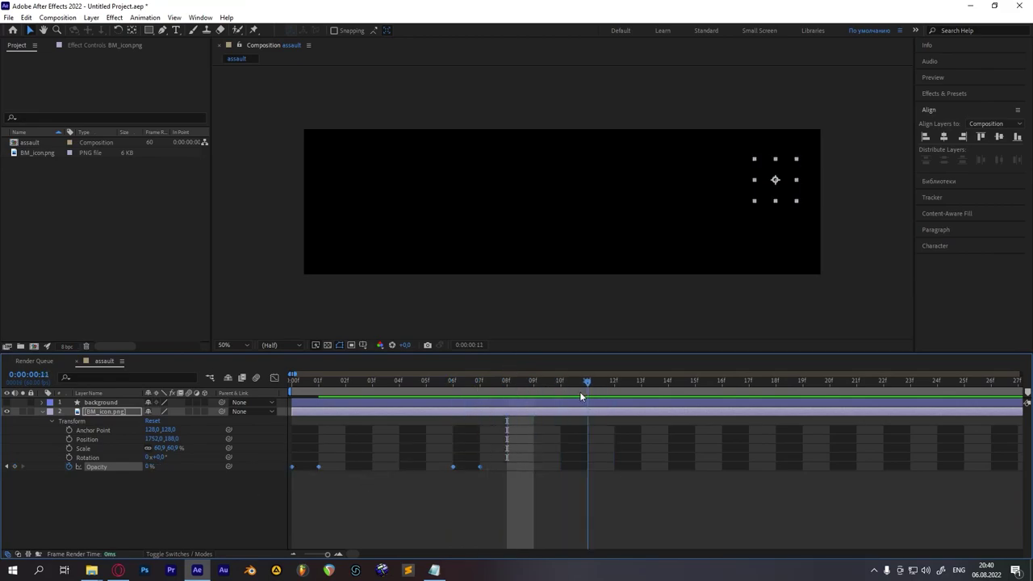
key(ctrl+v)
key(Home)
key(space)
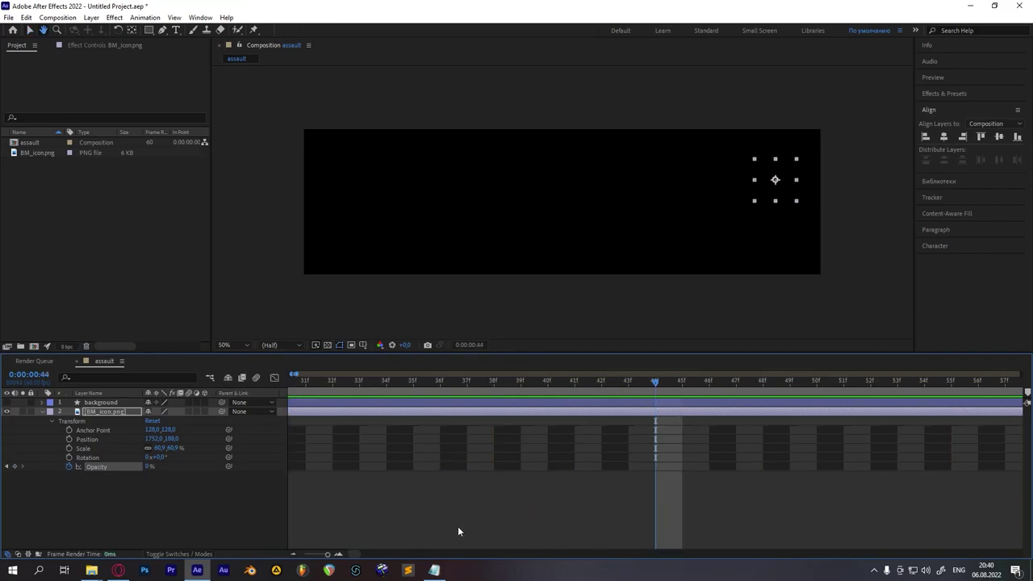
Delete the icon's pasted opacity keyframes from frame 11 onward
click(334, 555)
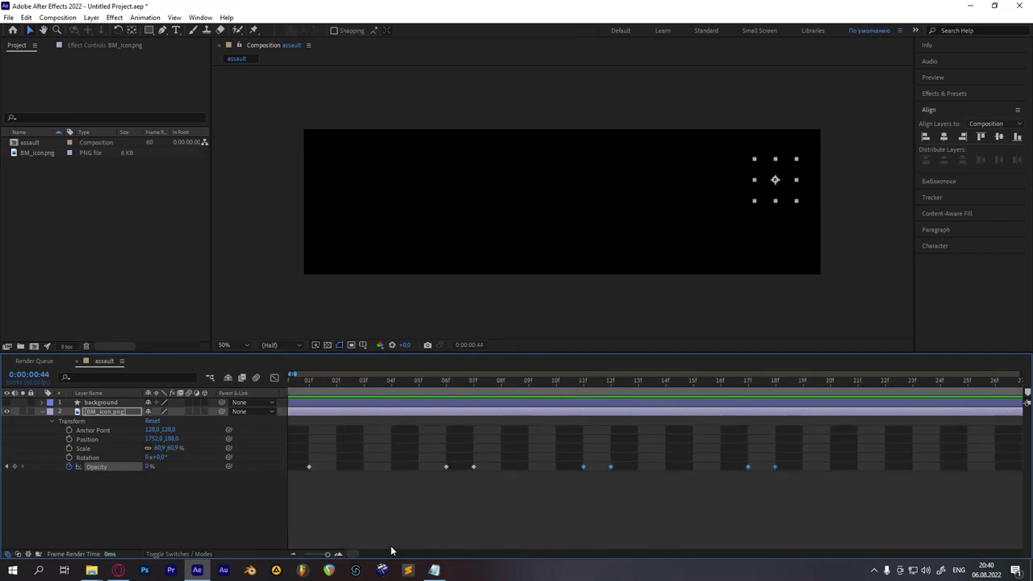
drag(318, 382, 238, 413)
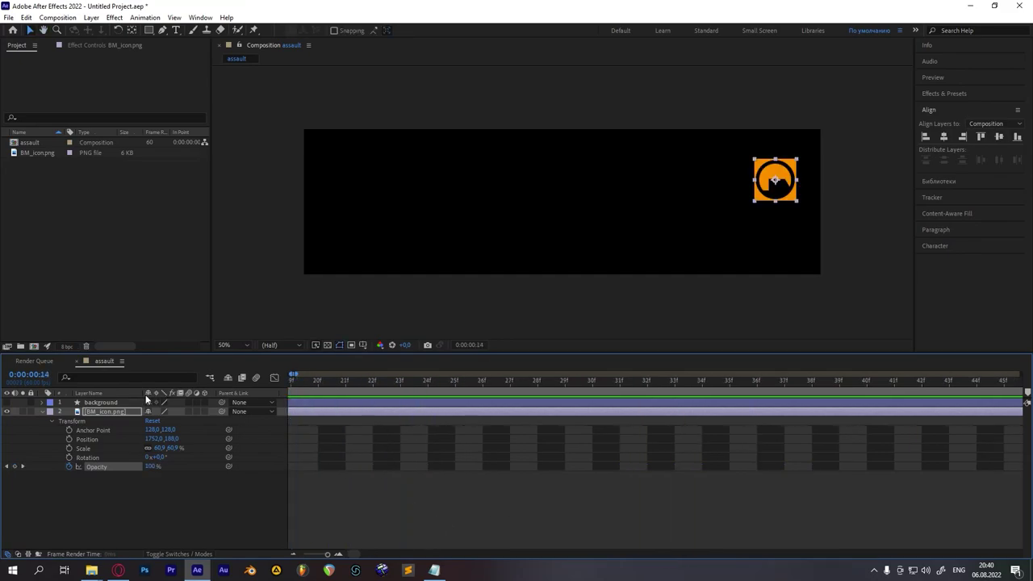
drag(563, 427, 835, 477)
key(Delete)
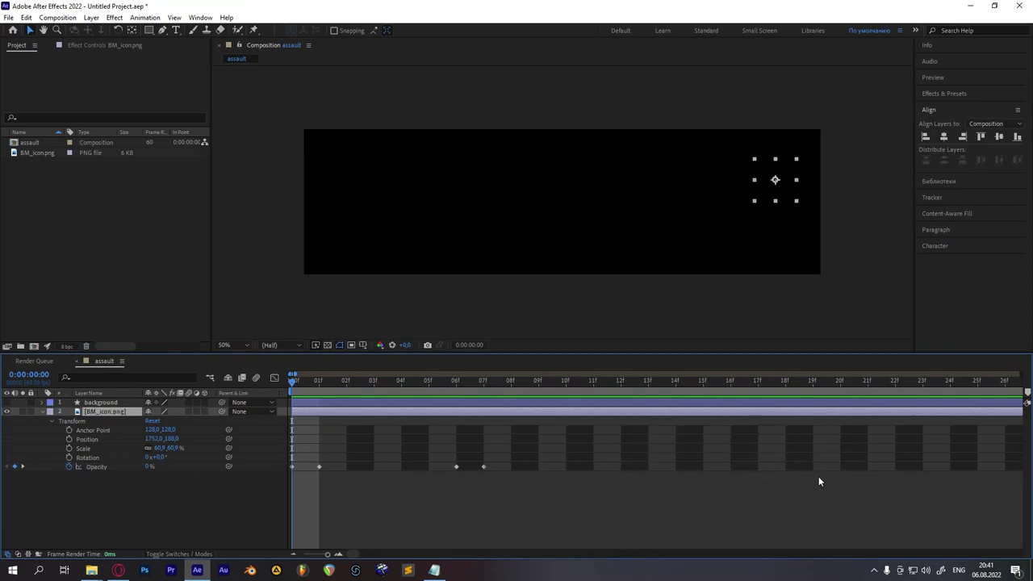
Shift the icon's last two opacity keyframes to frames 7 and 8, and paste a copy of all four from frame 12
drag(443, 455, 494, 478)
drag(565, 449, 274, 501)
drag(539, 387, 632, 391)
key(ctrl+v)
Paste another set of the icon's opacity keyframes from frame 24 and preview the animation from the start
click(885, 391)
drag(885, 395, 948, 403)
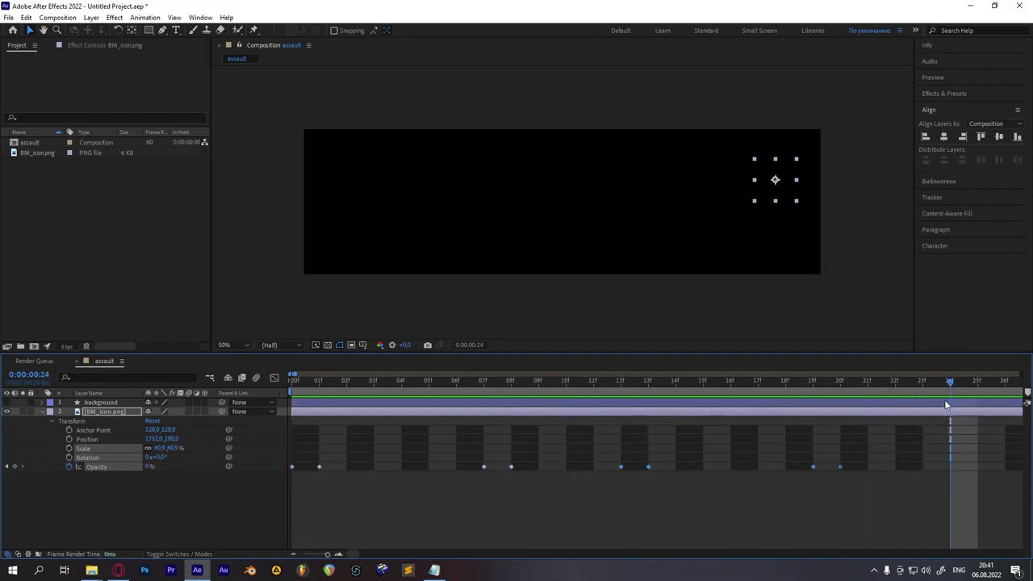
drag(350, 553, 355, 553)
drag(638, 387, 708, 392)
drag(844, 433, 931, 496)
key(ctrl+v)
drag(327, 555, 321, 554)
drag(315, 388, 285, 394)
key(space)
key(space)
Retime the icon's blink to opacity keyframes at frames 0, 2, 8 and 9, and remove the following keyframes
drag(320, 554, 329, 554)
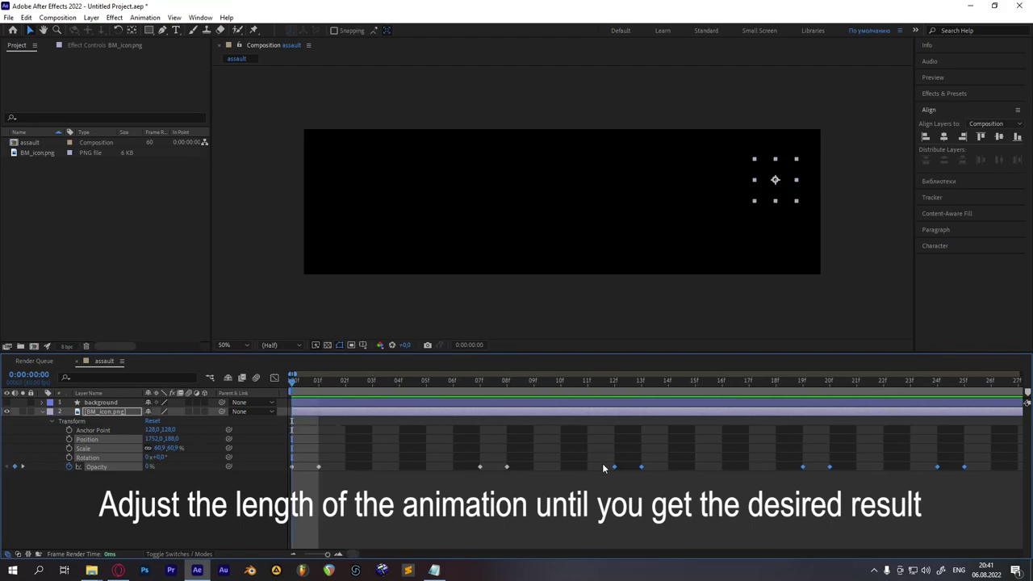
click(642, 380)
drag(307, 446, 591, 495)
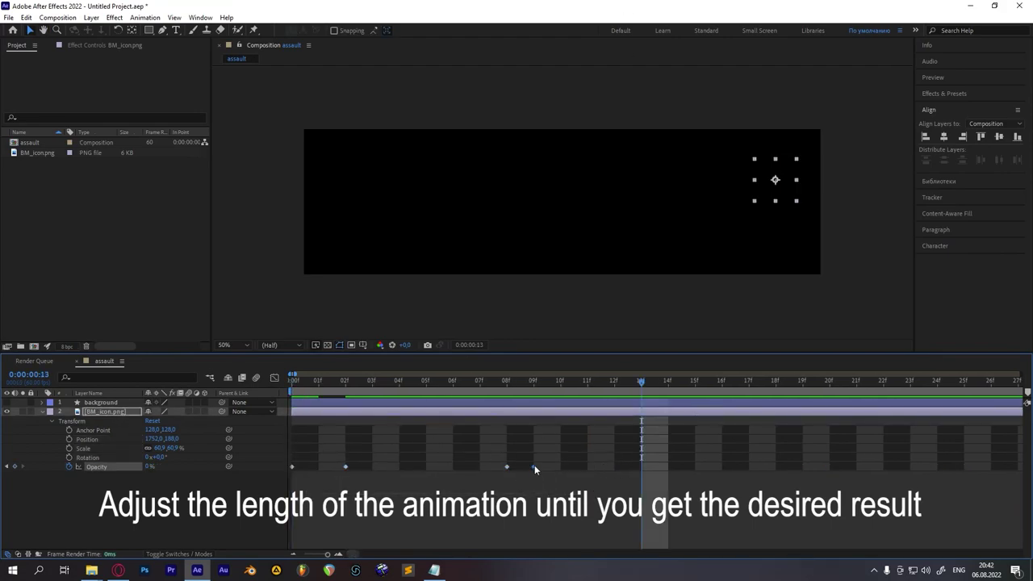
Repeat the icon's retimed blink, end it at 100% opacity, preview it and collapse the layer's properties
key(space)
key(space)
key(space)
key(space)
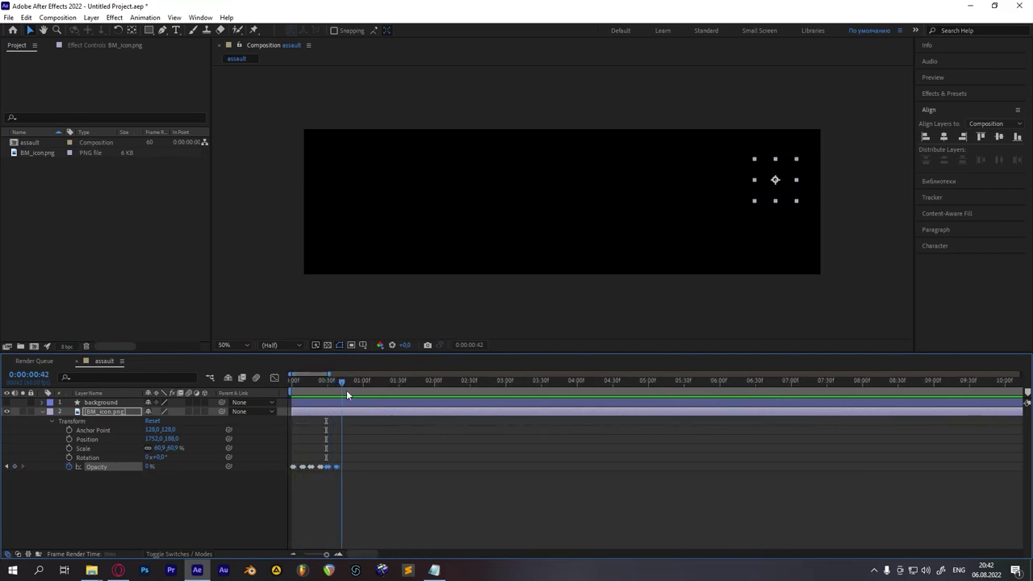
drag(318, 555, 329, 555)
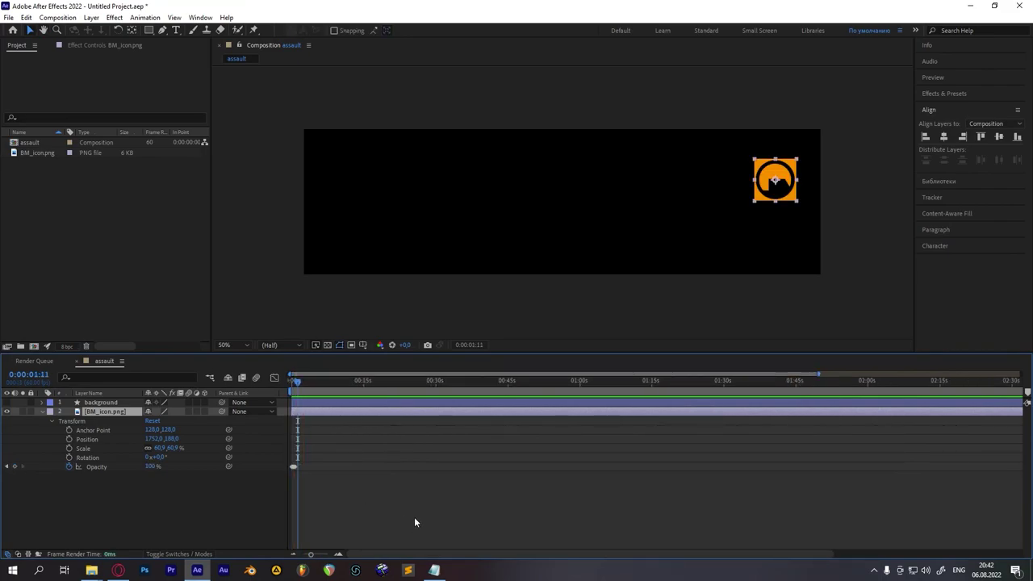
key(space)
key(u)
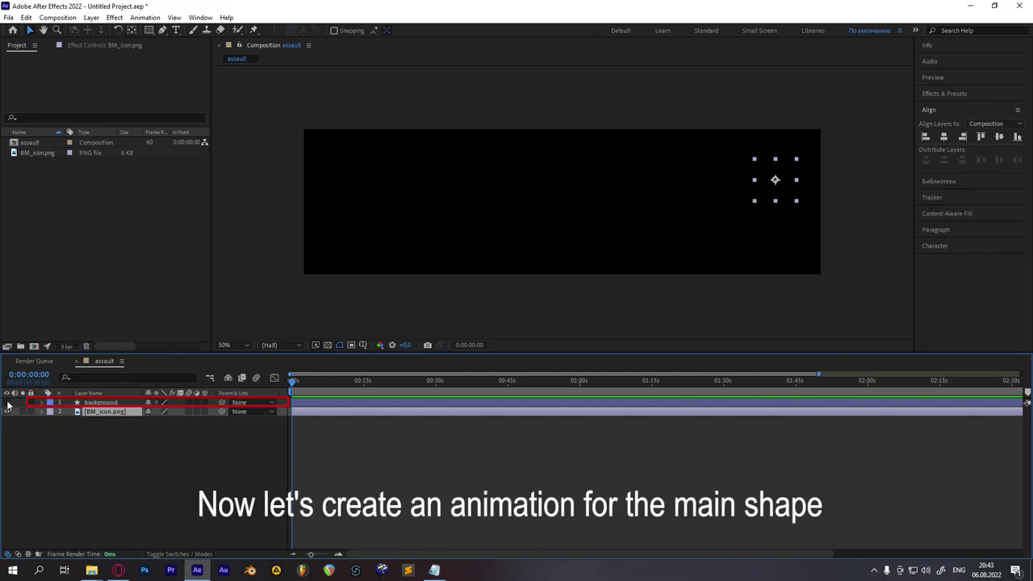
Make the background layer visible again and preview it together with the icon
click(7, 402)
key(space)
key(space)
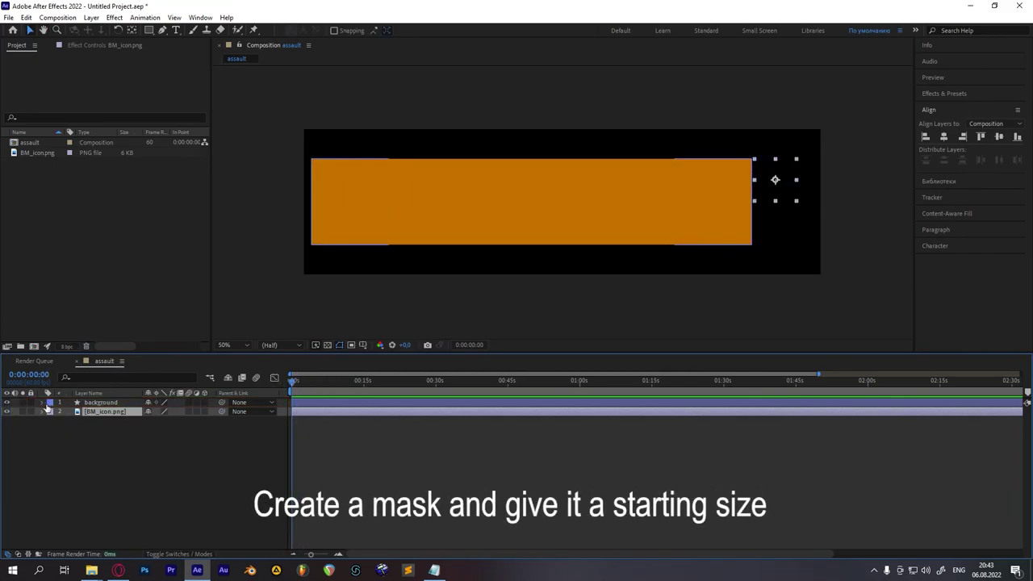
Add a new mask to the background layer and squeeze it into a thin strip at the rectangle's right edge
right_click(97, 403)
mouse_move(123, 95)
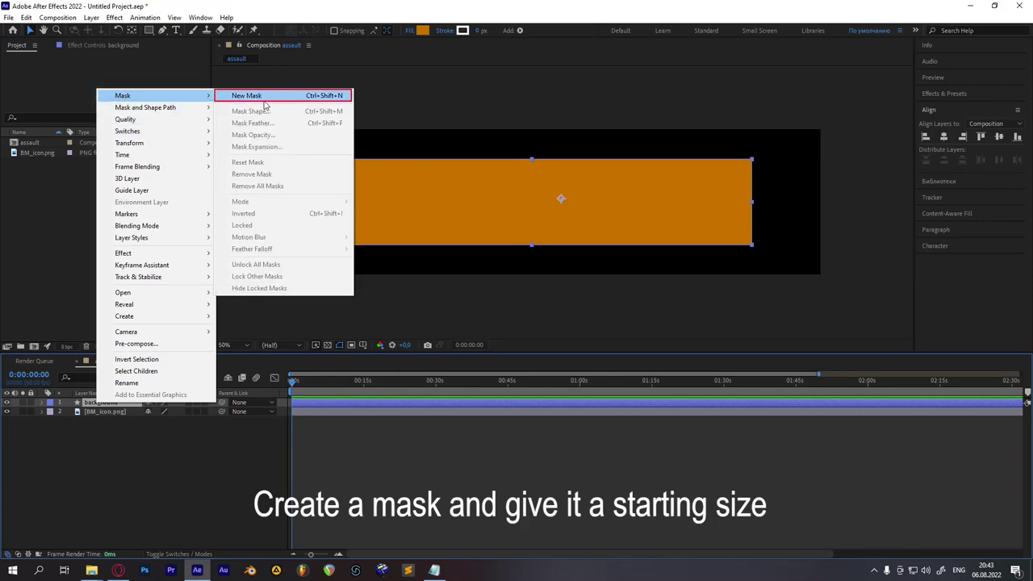
click(263, 103)
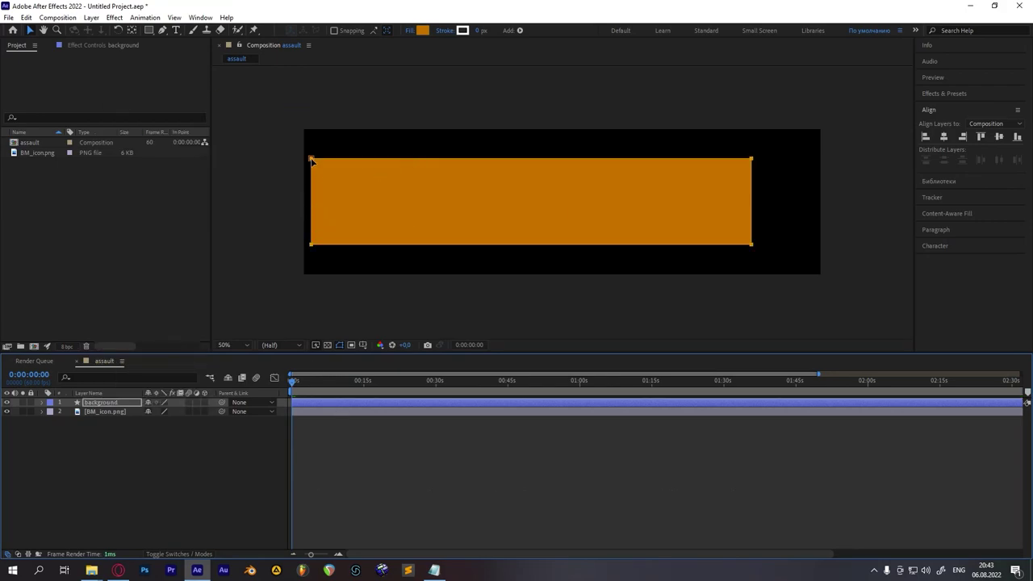
double_click(312, 202)
drag(311, 202, 755, 226)
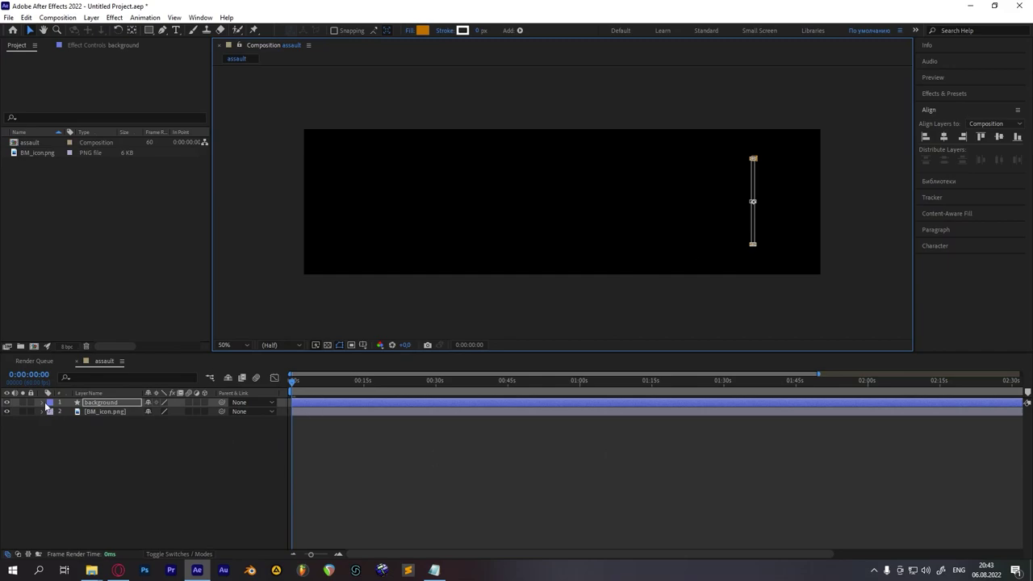
Reveal the properties of the background layer's mask and add a Mask Path keyframe on the first frame
click(42, 403)
click(51, 430)
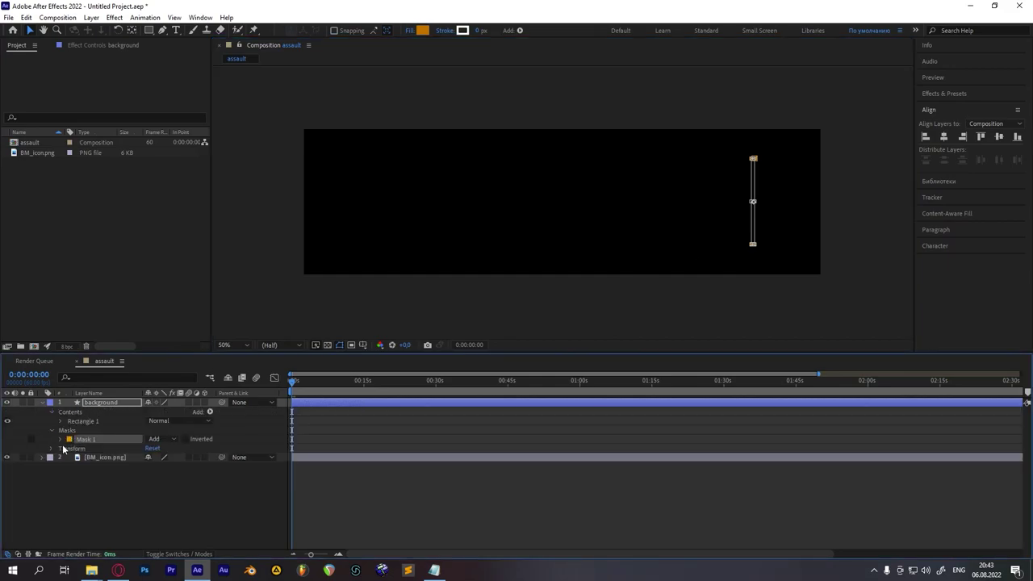
click(60, 439)
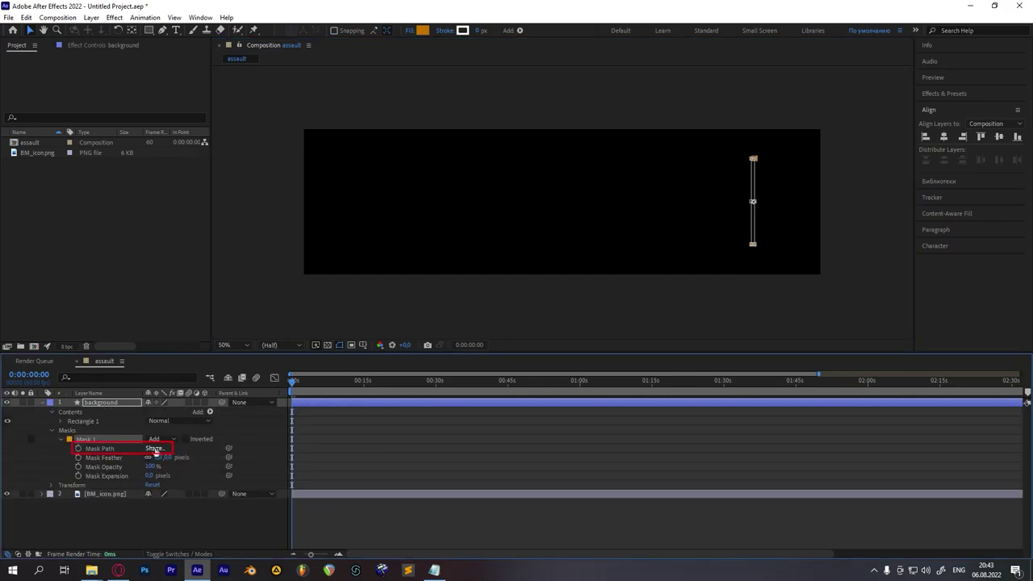
click(78, 449)
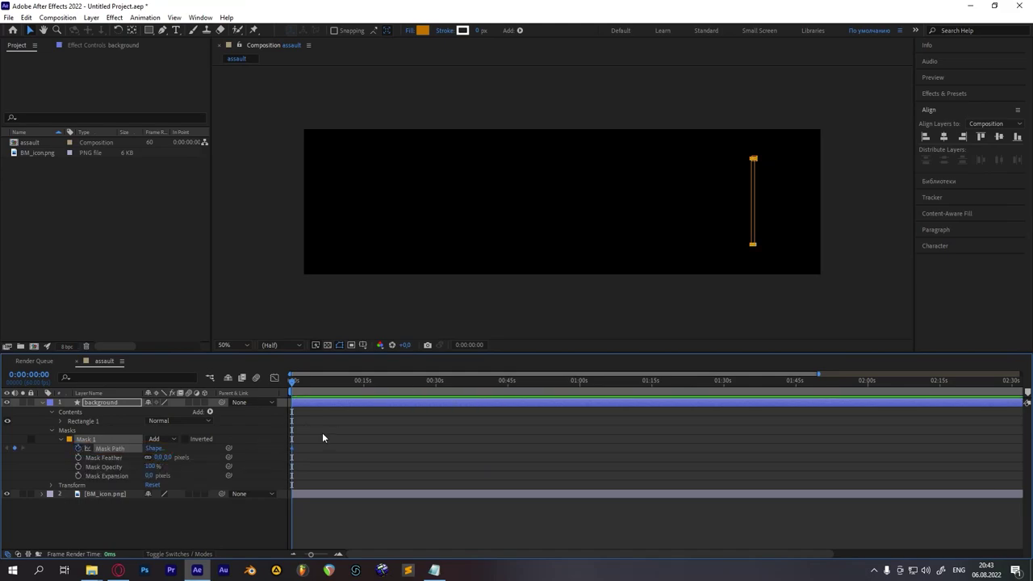
Add the starting Mask Path keyframe of the background layer at 0:00:00:45, lined up with the icon's last opacity keyframe
click(313, 505)
click(41, 494)
drag(311, 554, 325, 554)
drag(295, 387, 328, 408)
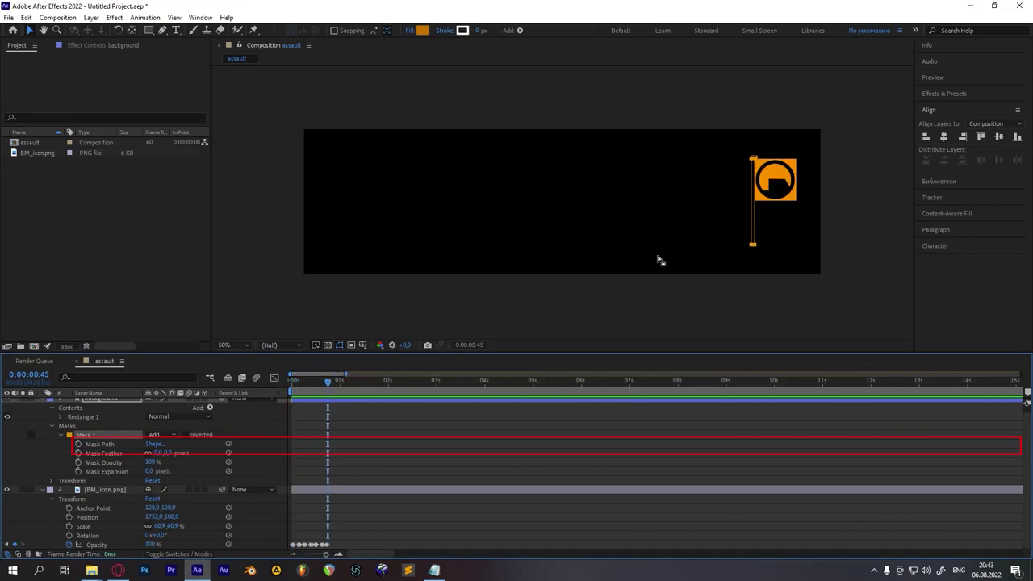
click(78, 444)
Try to stretch the mask across the whole rectangle at 0:00:00:45, and undo the stretch
click(754, 160)
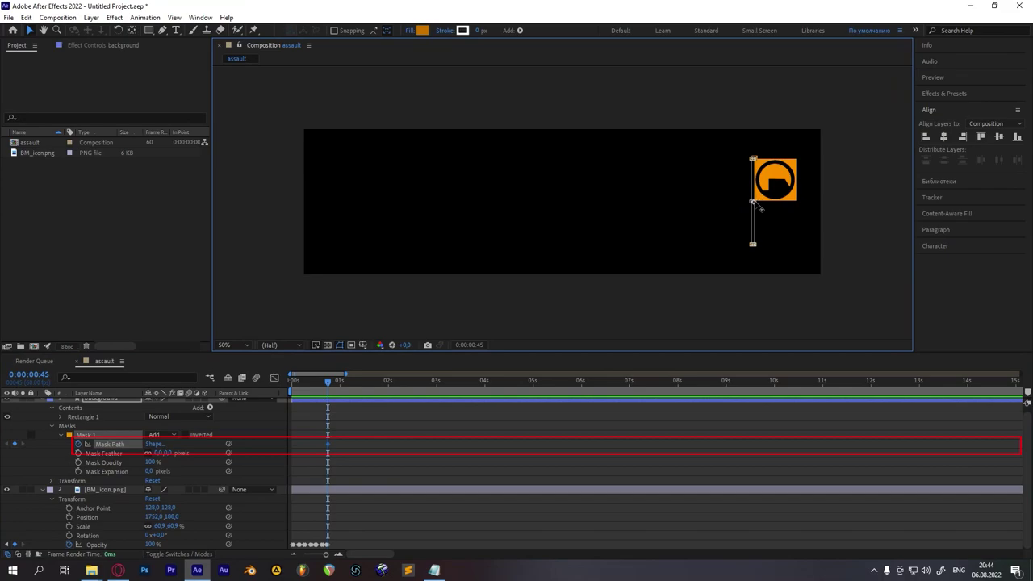
scroll(853, 181, up, 2)
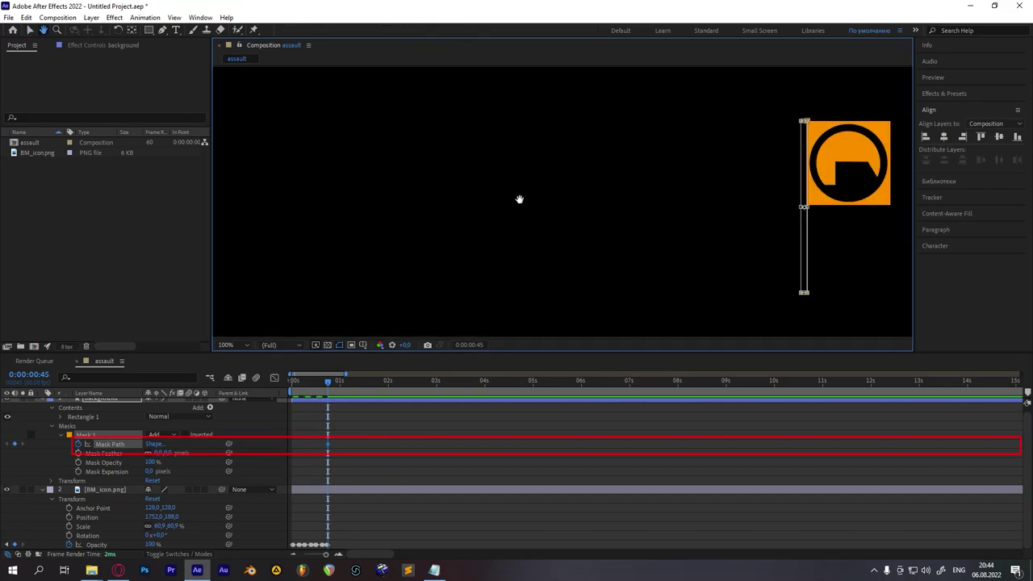
drag(587, 210, 291, 241)
drag(216, 255, 628, 247)
scroll(598, 238, down, 2)
scroll(576, 231, up, 1)
drag(695, 205, 401, 248)
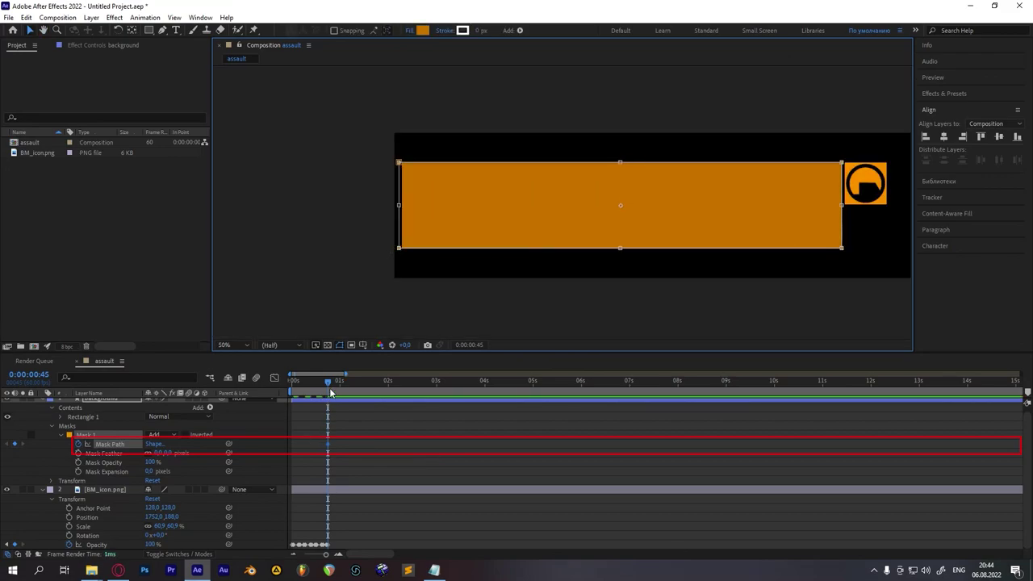
key(ctrl+z)
key(ctrl+z)
Stretch the background layer's mask across the whole rectangle at 0:00:03:00, creating the ending Mask Path keyframe
drag(329, 391, 436, 394)
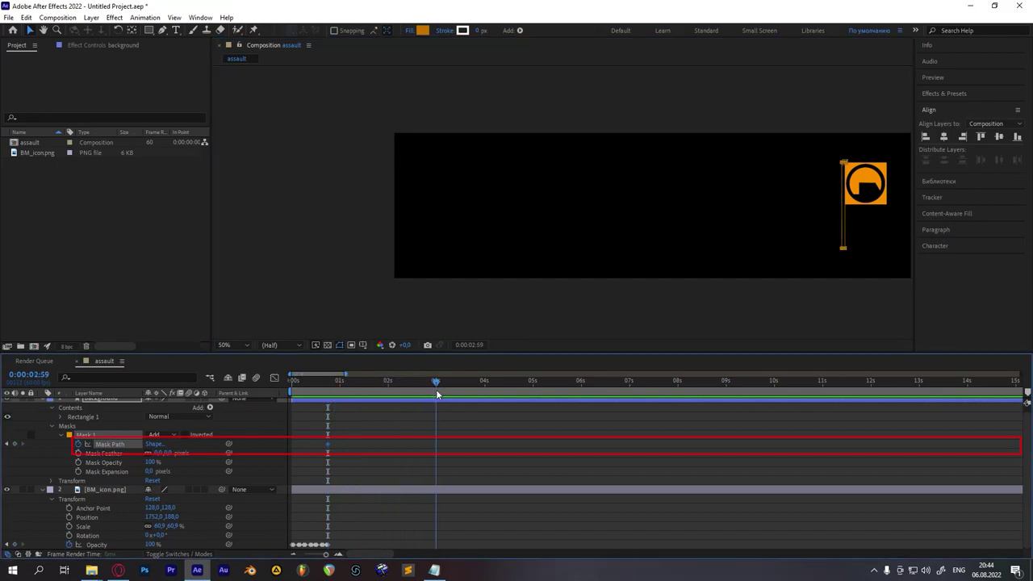
scroll(769, 137, up, 2)
double_click(737, 139)
drag(734, 223, 212, 223)
drag(353, 236, 795, 231)
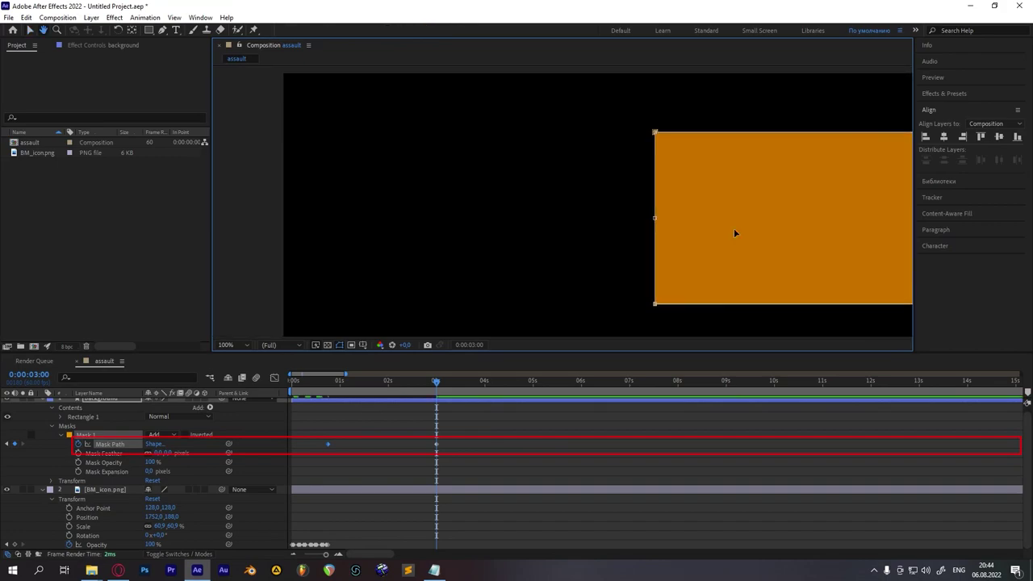
drag(655, 219, 296, 267)
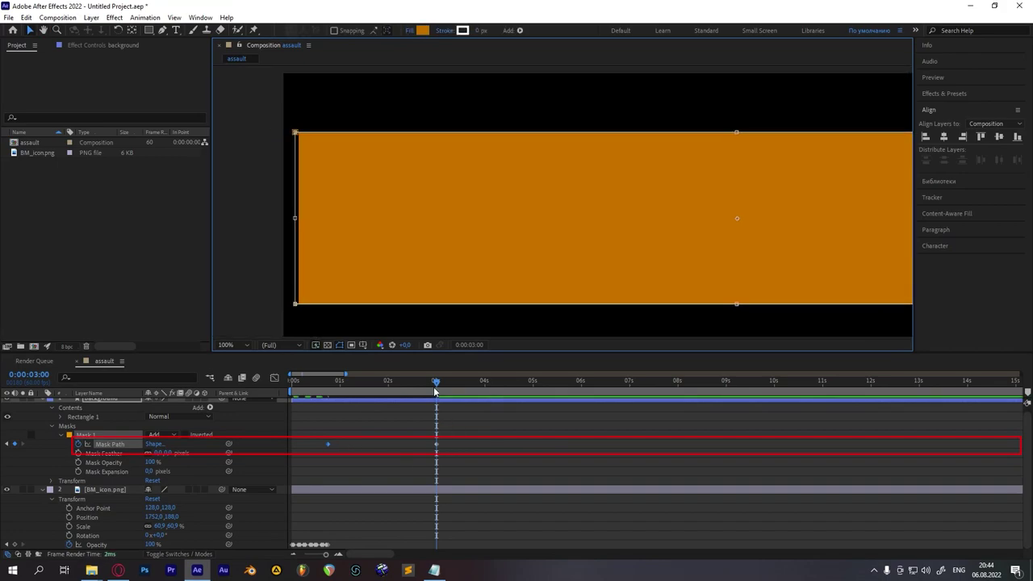
Preview the background's mask reveal from the first frame
drag(437, 384, 232, 404)
drag(327, 554, 313, 557)
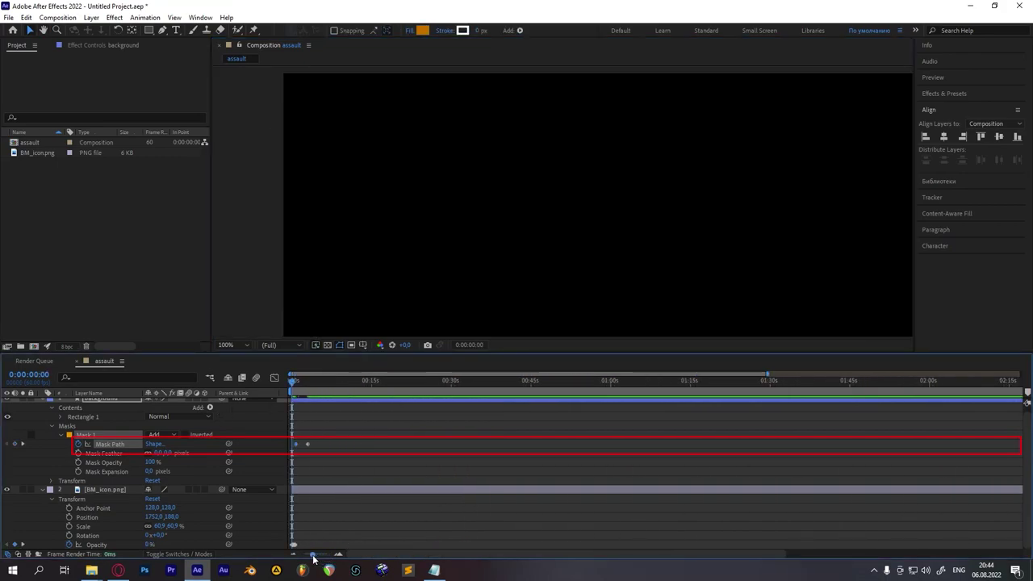
scroll(498, 180, down, 1)
key(space)
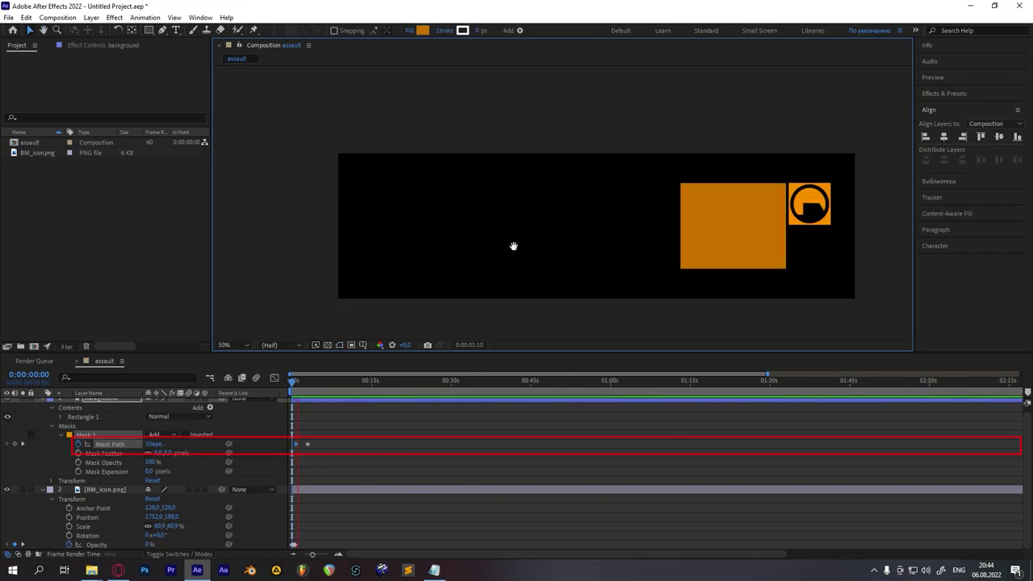
Move the ending Mask Path keyframe to 0:00:01:00 and play back the faster reveal
drag(312, 555, 327, 557)
click(361, 392)
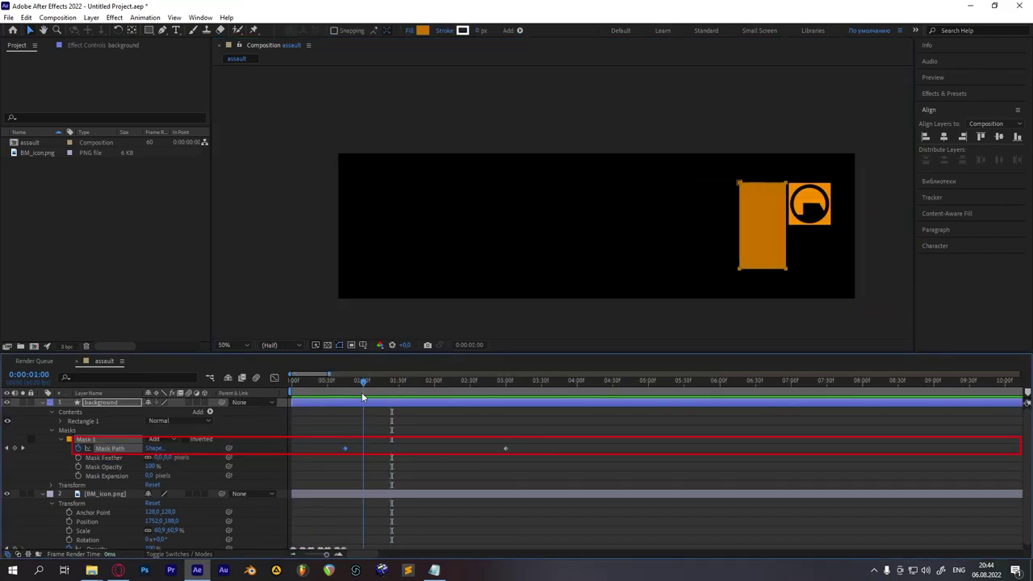
drag(485, 448, 362, 448)
key(space)
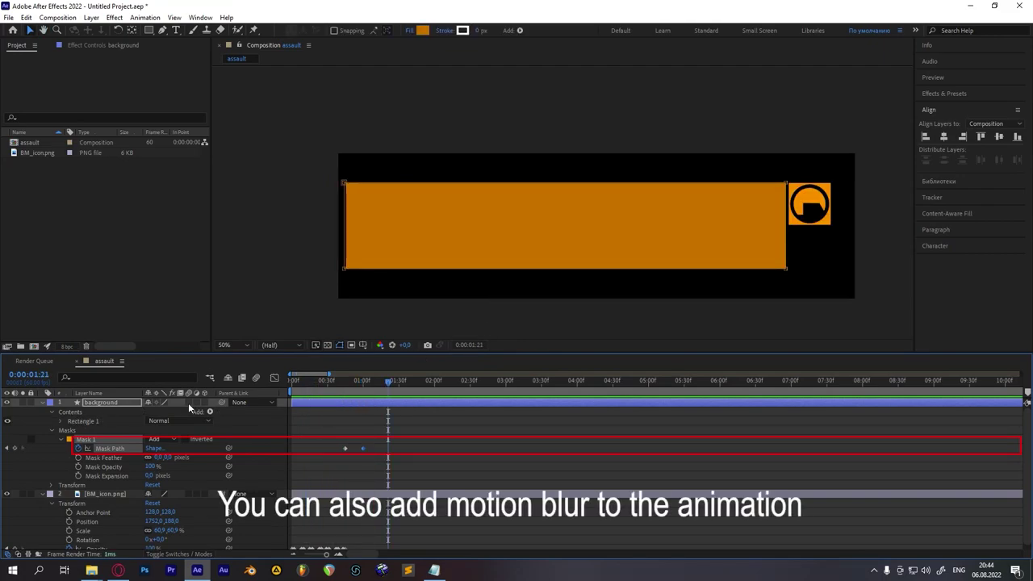
Turn on motion blur for the background layer and the composition, and preview the reveal from the start
click(42, 403)
key(Home)
key(space)
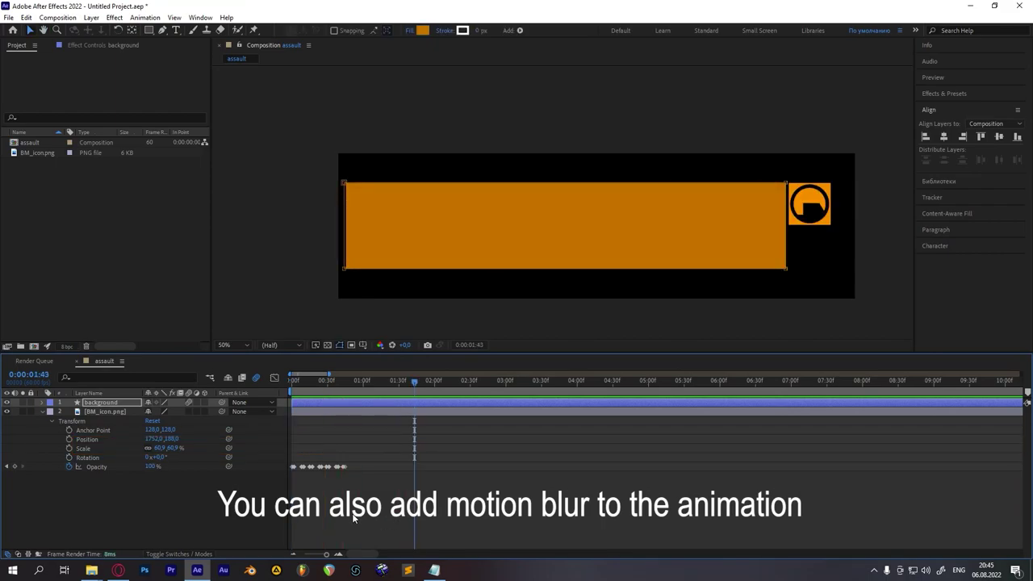
Collapse the icon layer and the background layer's mask properties, and replay the animation from the first frame
click(42, 412)
click(42, 403)
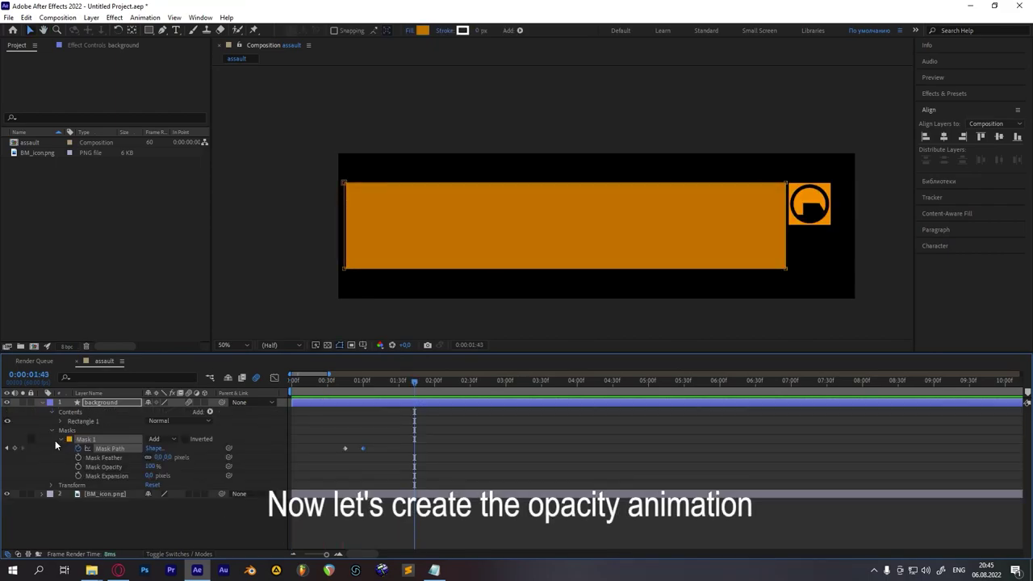
click(52, 430)
key(Home)
key(space)
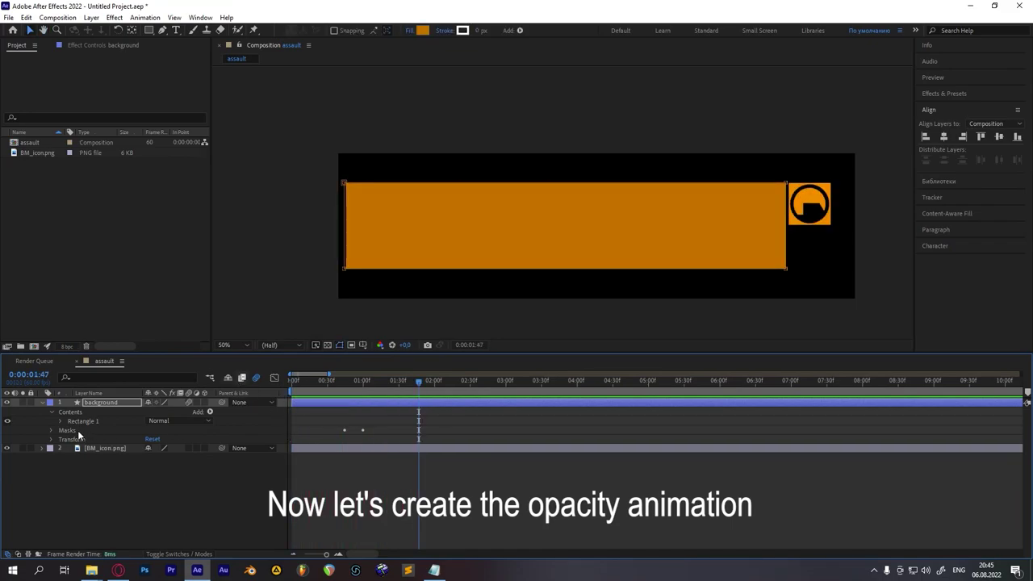
key(space)
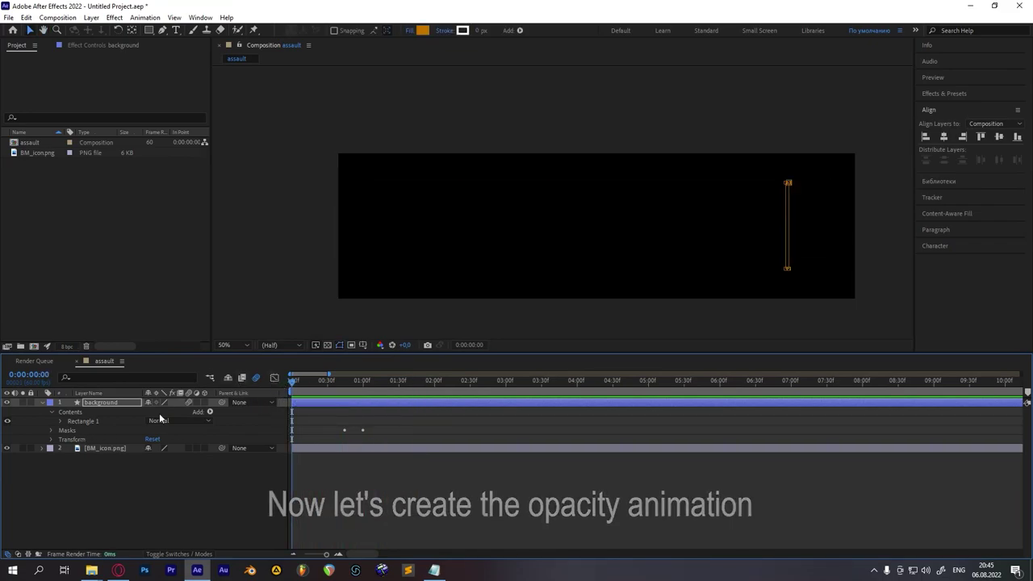
Add background layer Opacity keyframes of 100% on the first frame and 0% at 0:00:00:15
click(53, 438)
click(88, 485)
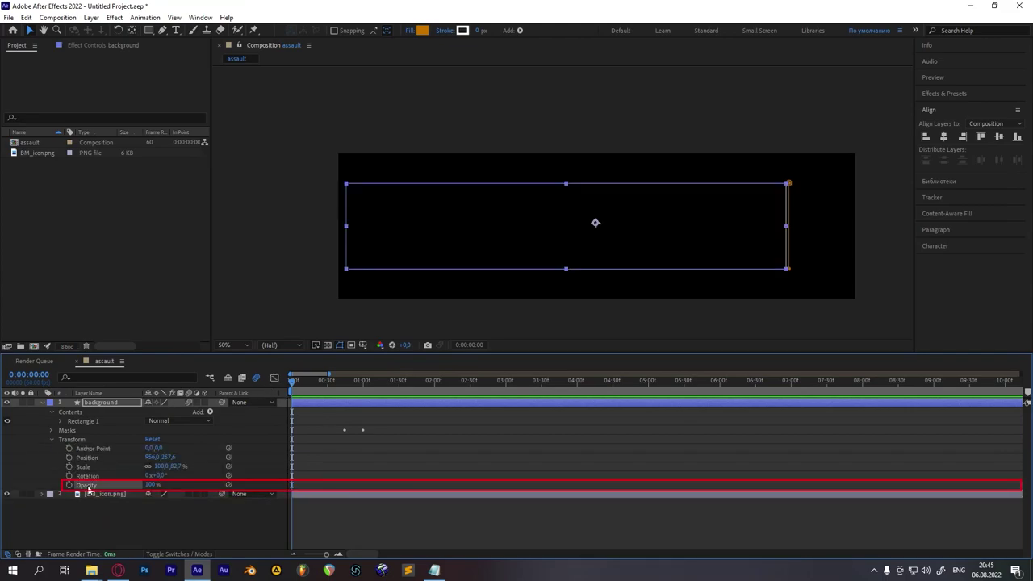
click(69, 485)
drag(326, 555, 329, 557)
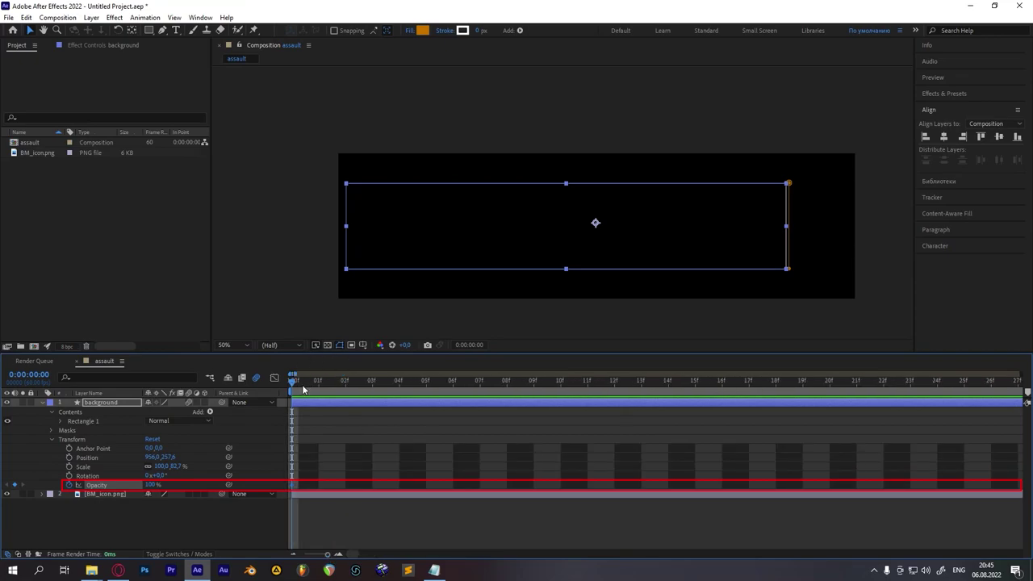
drag(297, 388, 695, 419)
drag(153, 485, 138, 486)
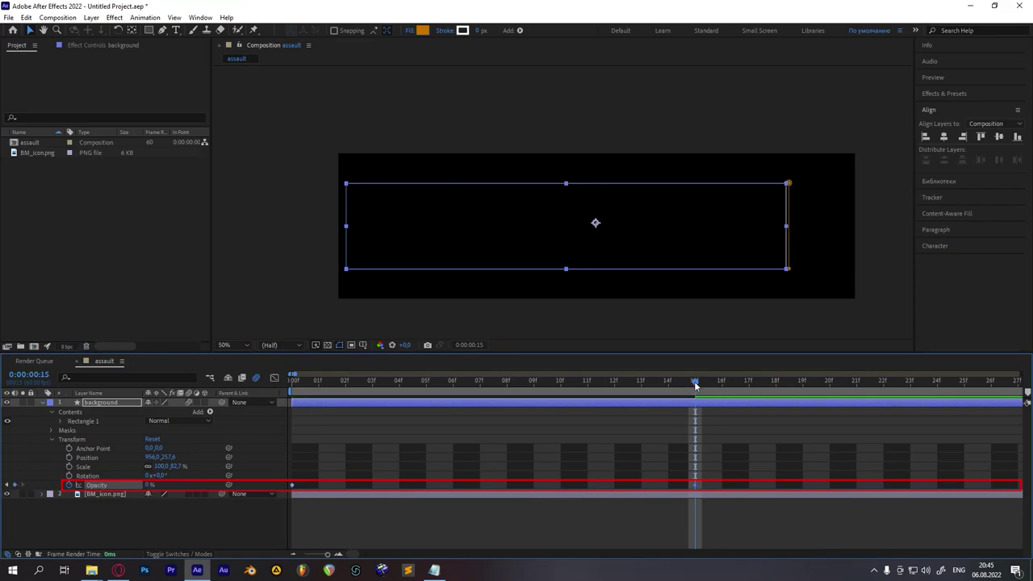
Add a 100% Opacity keyframe to the background layer at 0:00:00:30
drag(696, 385, 1018, 393)
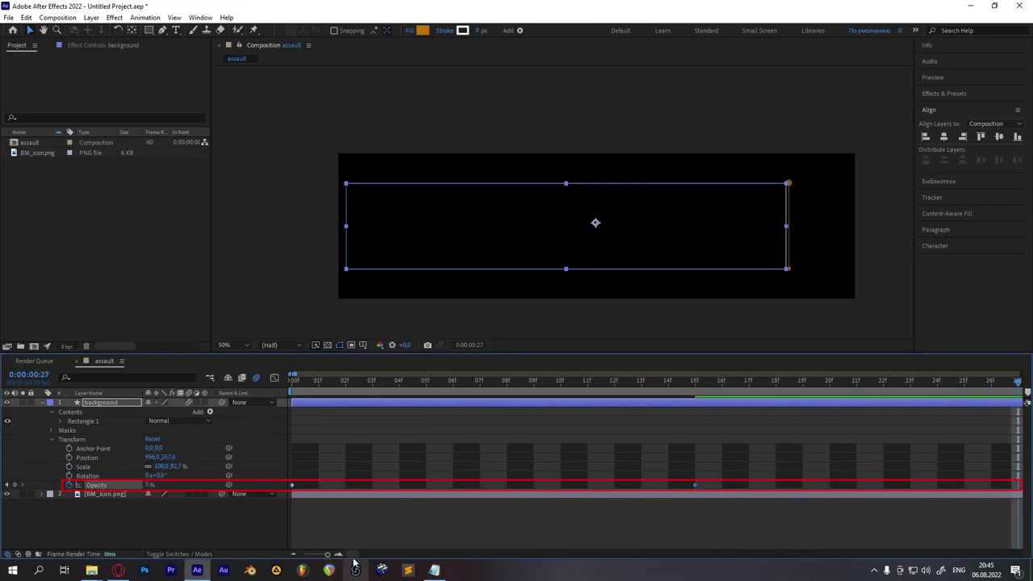
drag(353, 554, 370, 558)
scroll(371, 557, down, 2)
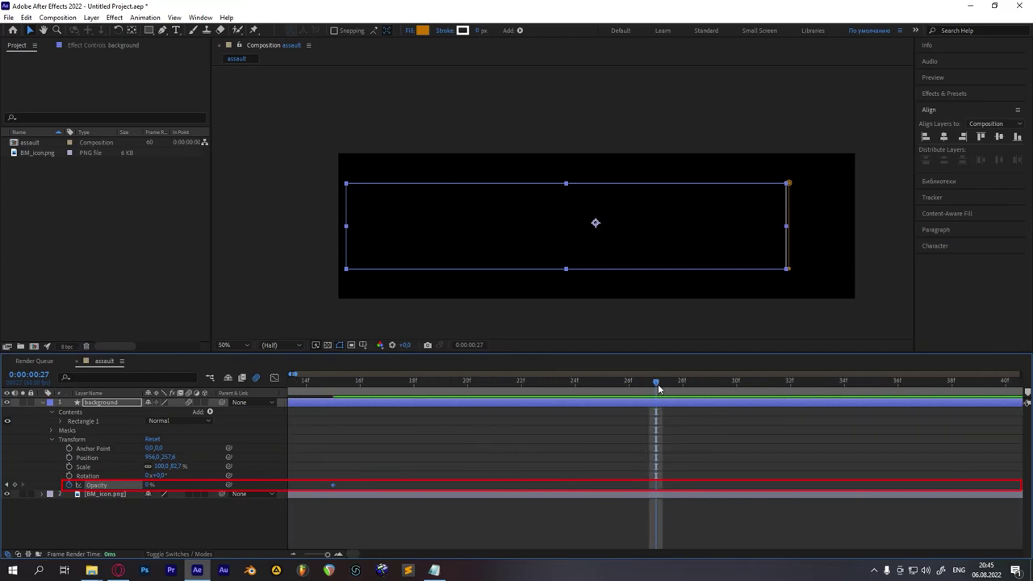
drag(658, 384, 736, 383)
click(148, 484)
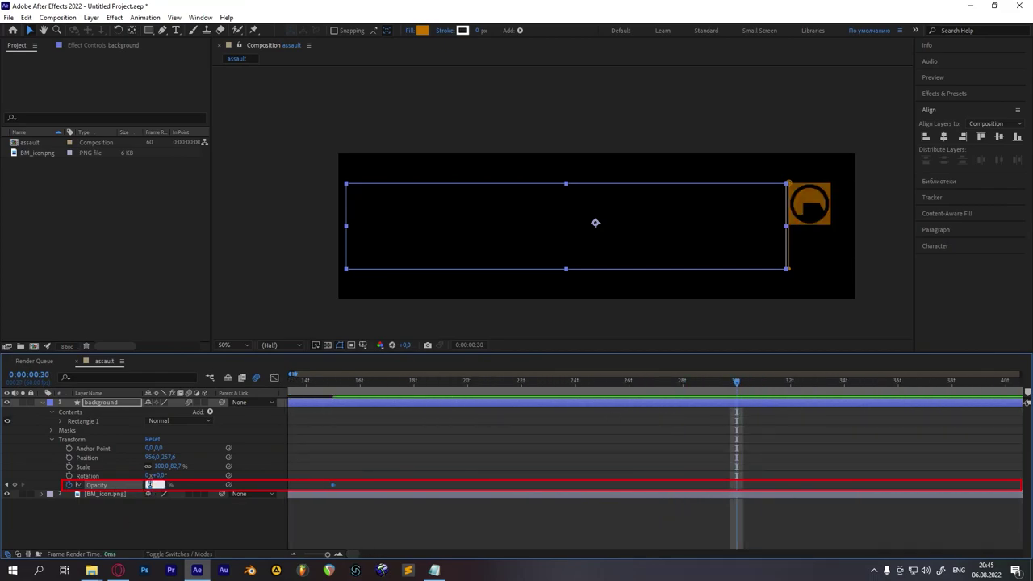
key(Return)
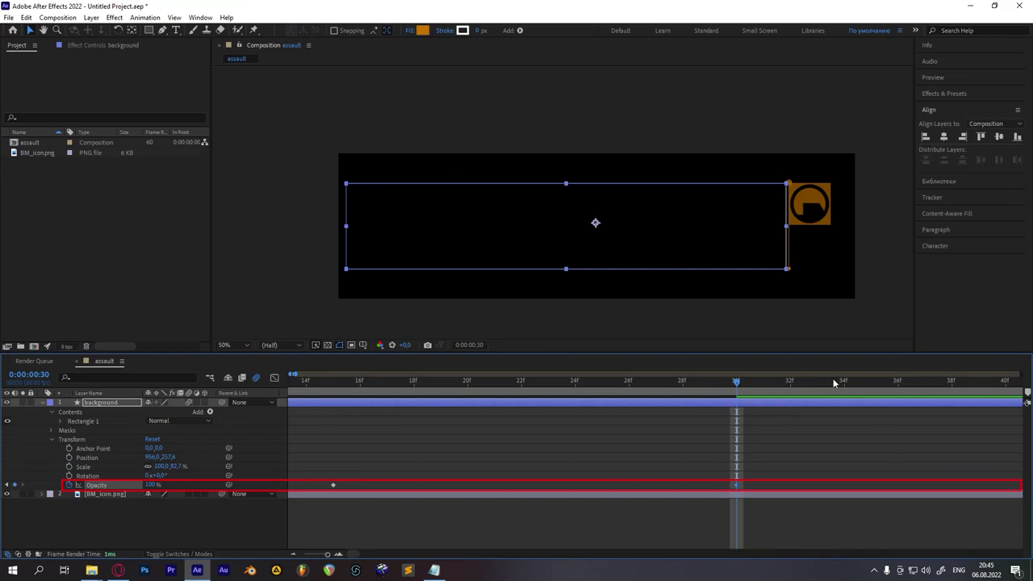
Add background layer Opacity keyframes of 0% at 0:00:00:45 and 100% at 0:00:01:00
scroll(553, 558, right, 3)
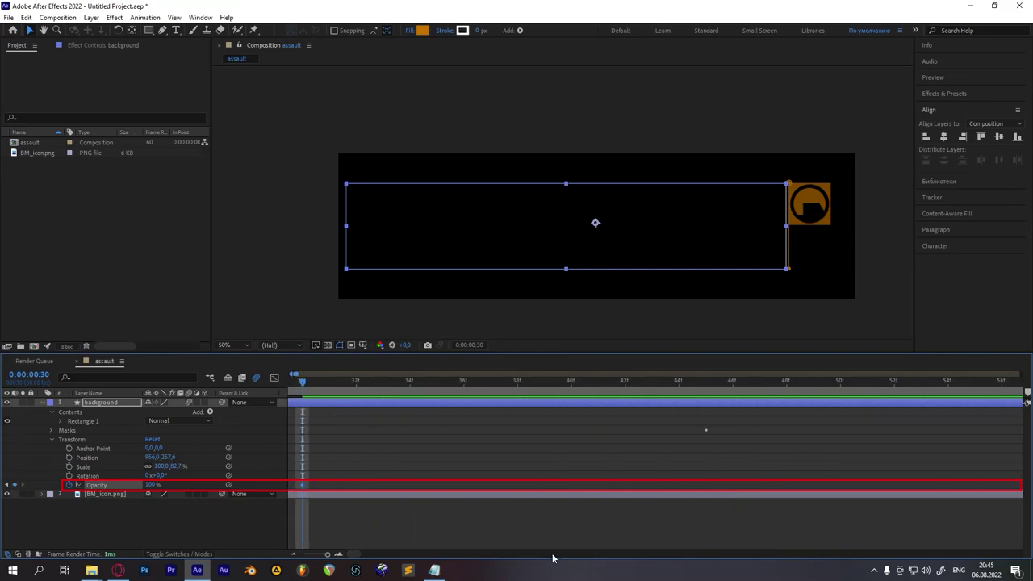
click(634, 392)
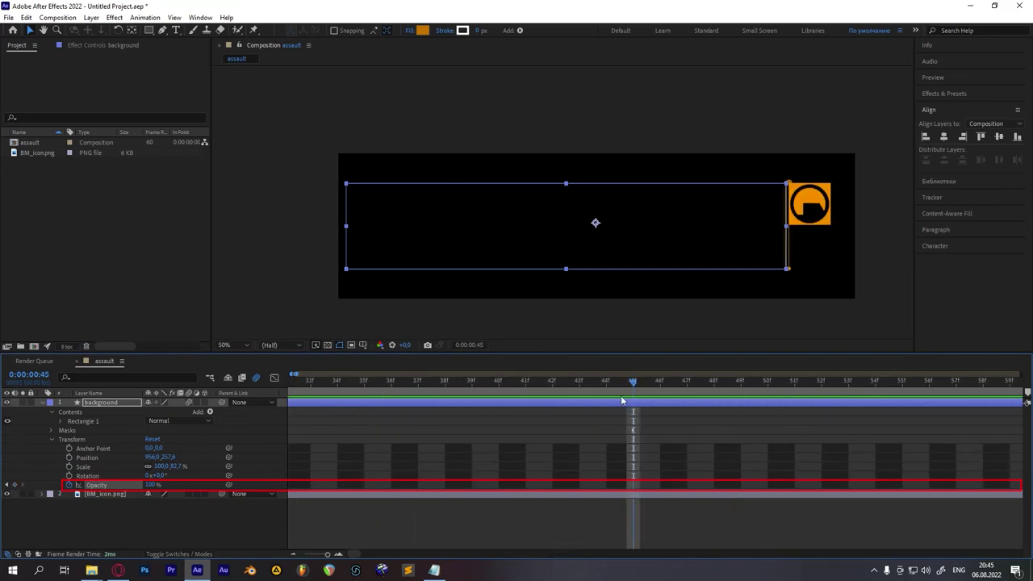
key(Return)
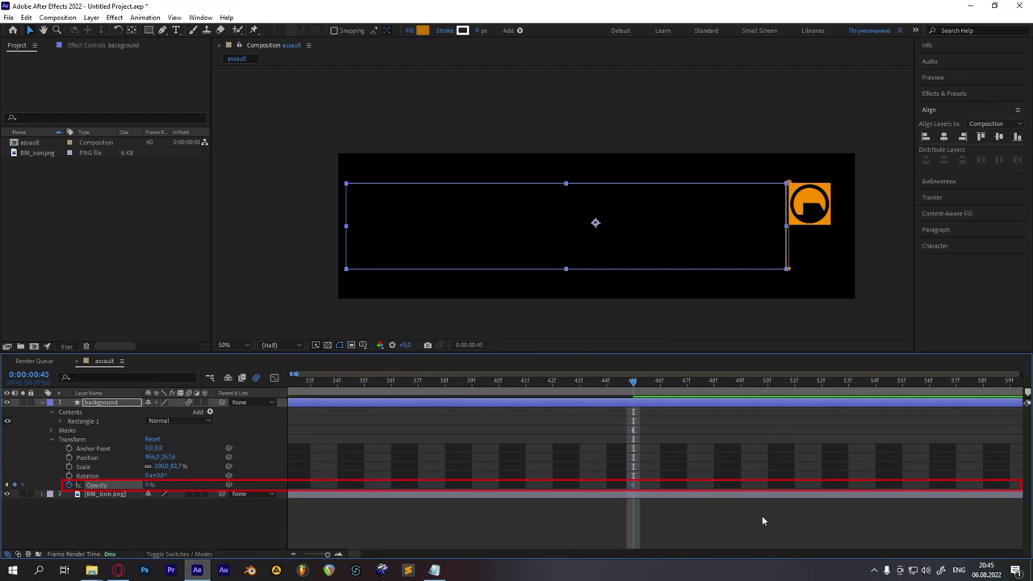
scroll(620, 557, right, 5)
click(747, 383)
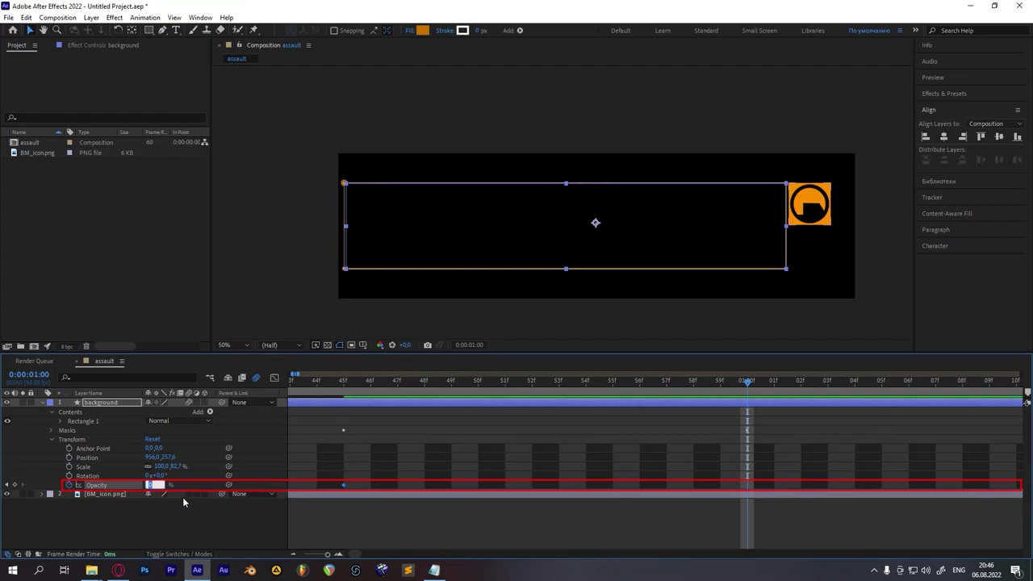
key(Return)
Preview the background's opacity blinking from the first frame
drag(327, 554, 311, 555)
drag(302, 383, 273, 381)
click(353, 520)
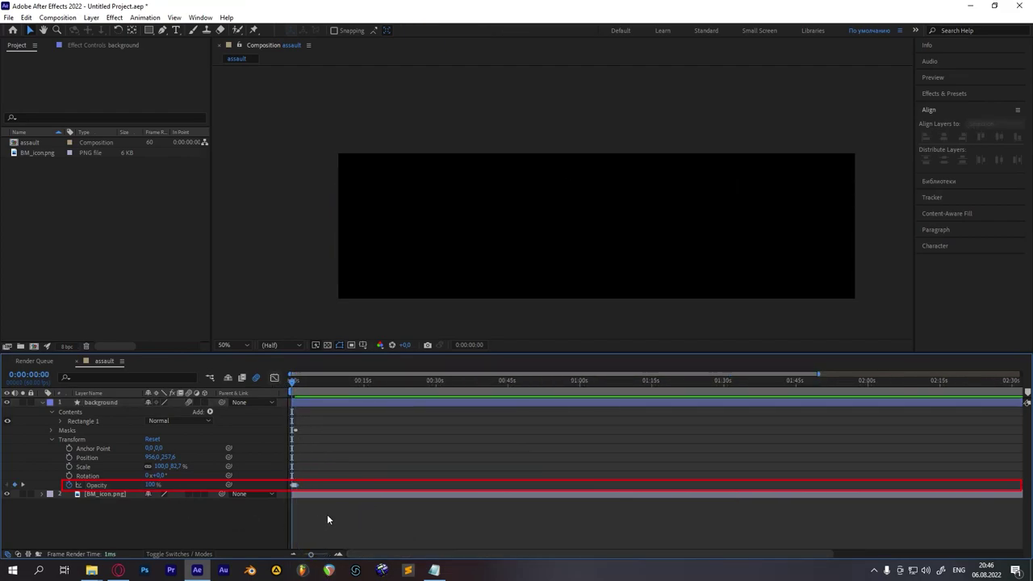
key(space)
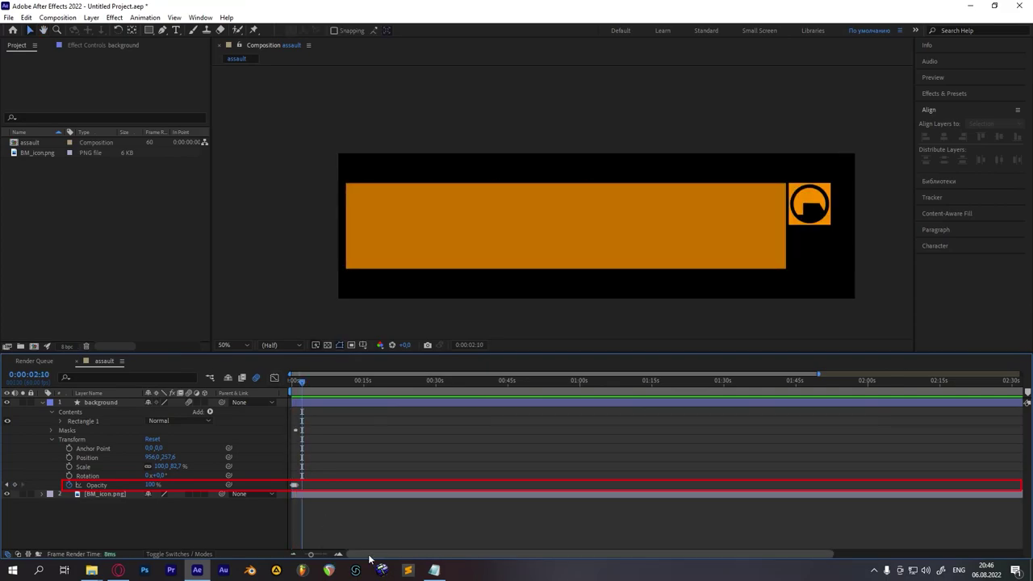
Copy the Opacity keyframes between 0:00:00:15 and 0:00:01:00 and paste them at 0:00:01:15 and 0:00:02:15
drag(310, 558, 326, 558)
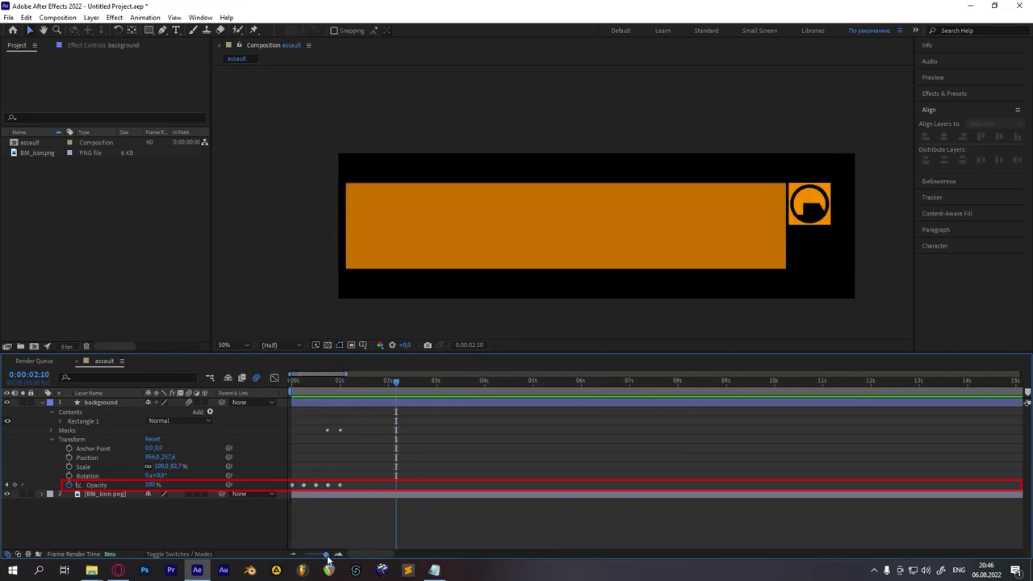
drag(314, 390, 339, 390)
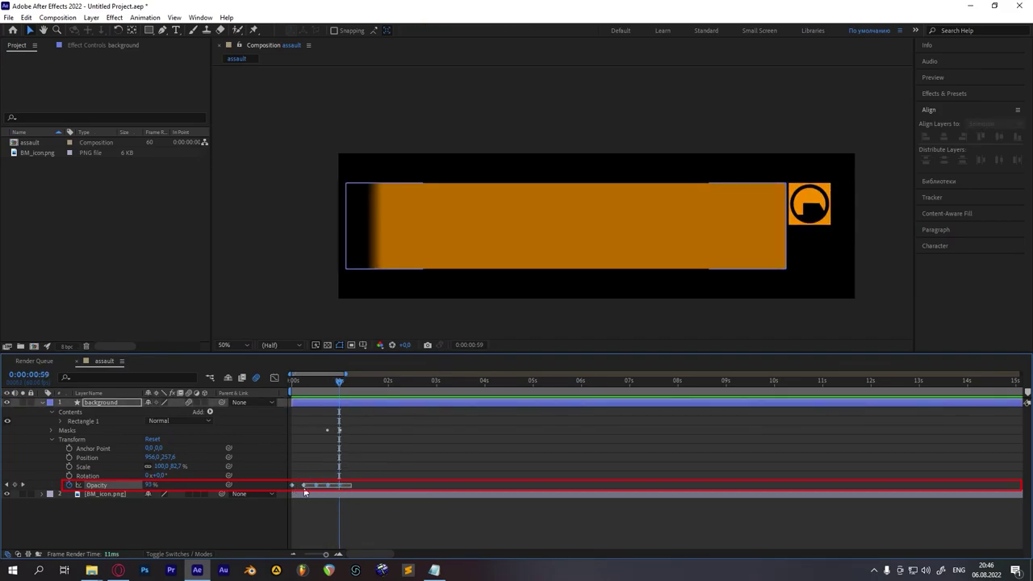
click(315, 485)
drag(326, 557, 331, 555)
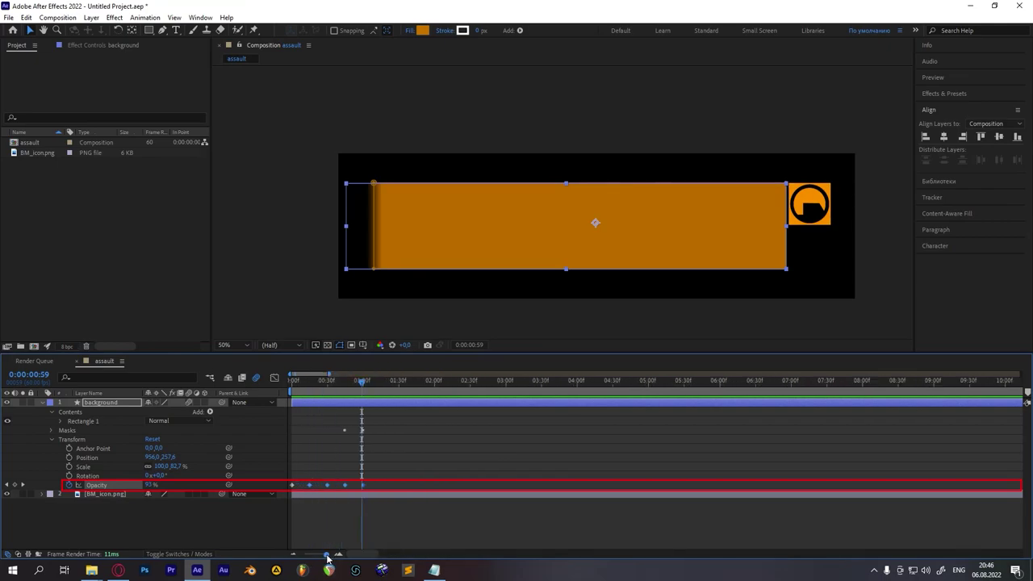
drag(654, 387, 1006, 382)
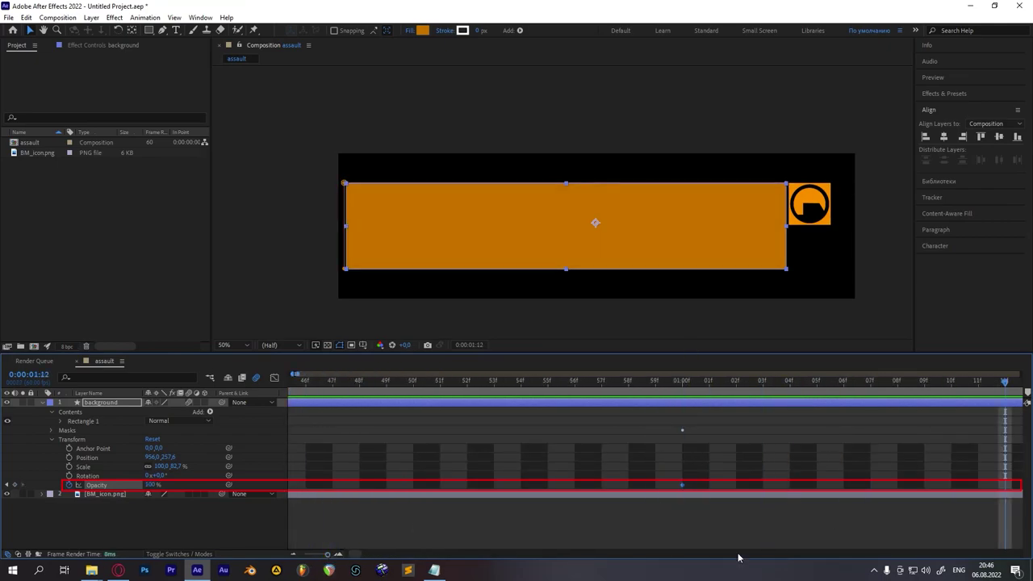
scroll(740, 556, right, 3)
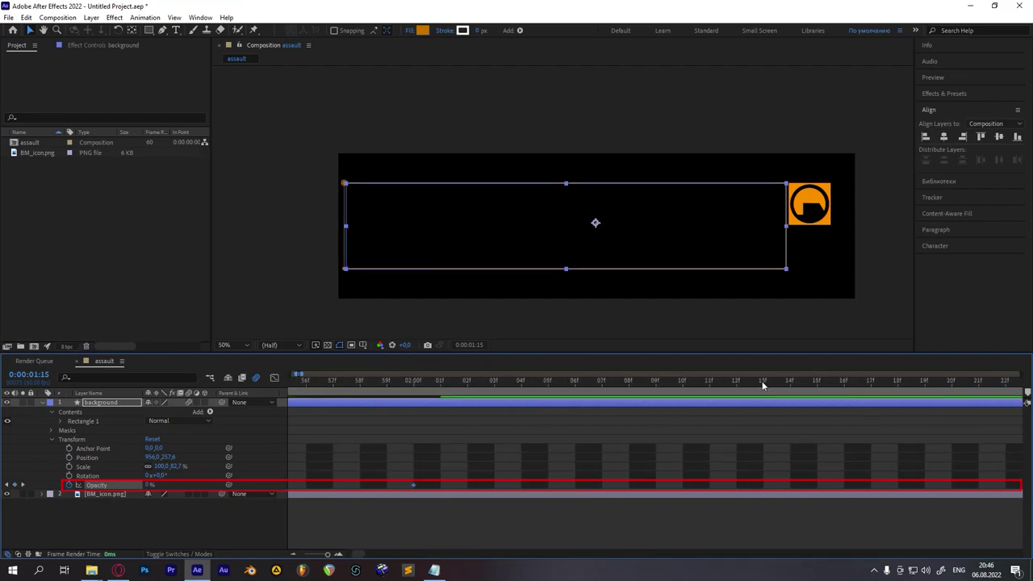
click(816, 386)
Preview the extended opacity blinking of the background from the start
drag(327, 554, 308, 555)
drag(306, 386, 289, 386)
key(space)
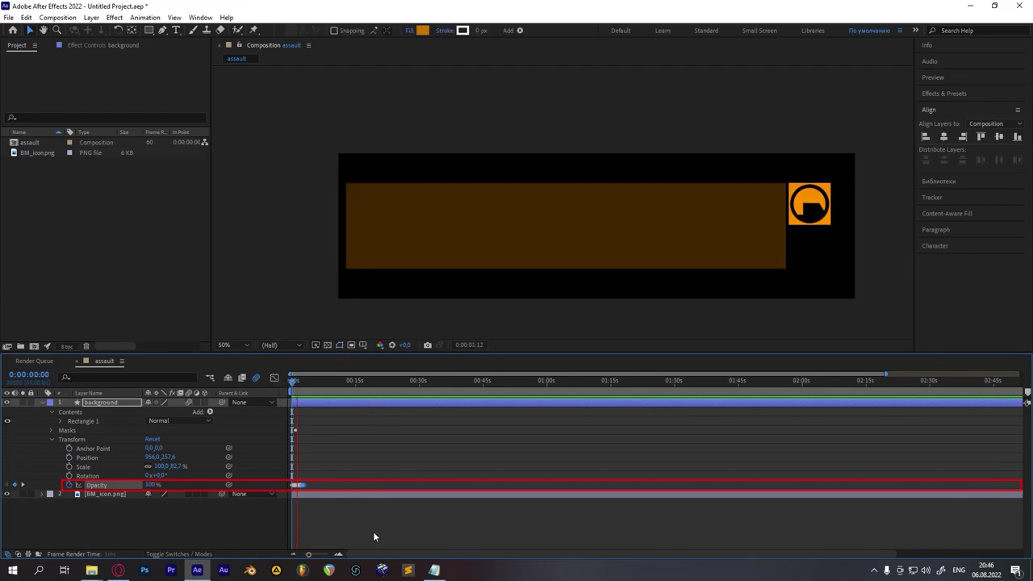
Delete all Opacity keyframes of the background layer after the one at 0:00:00:15
drag(308, 555, 325, 555)
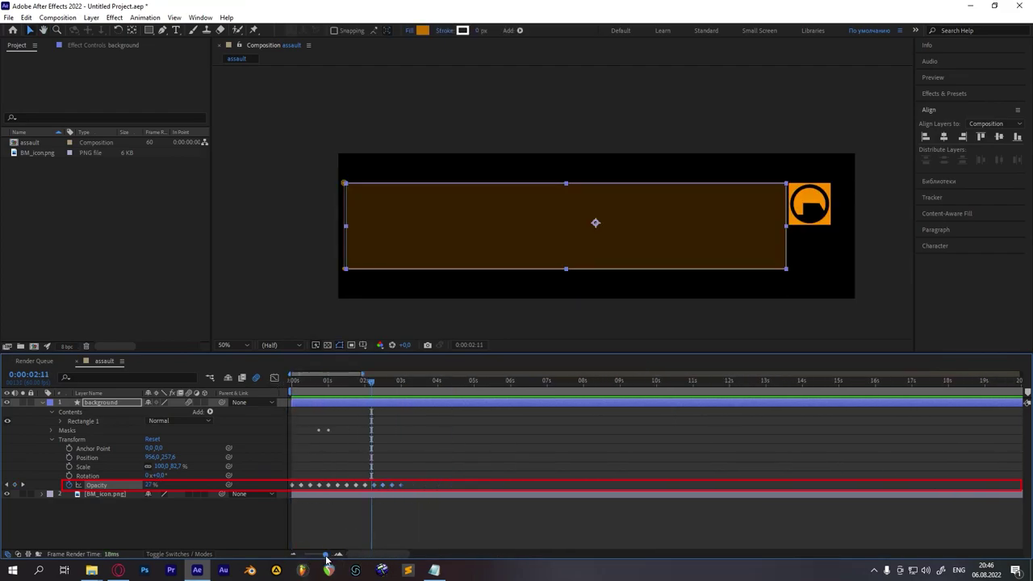
drag(417, 489, 318, 492)
click(320, 490)
click(376, 415)
drag(410, 489, 312, 489)
key(Delete)
Move the background layer's second Opacity keyframe to 0:00:00:30
drag(325, 555, 328, 557)
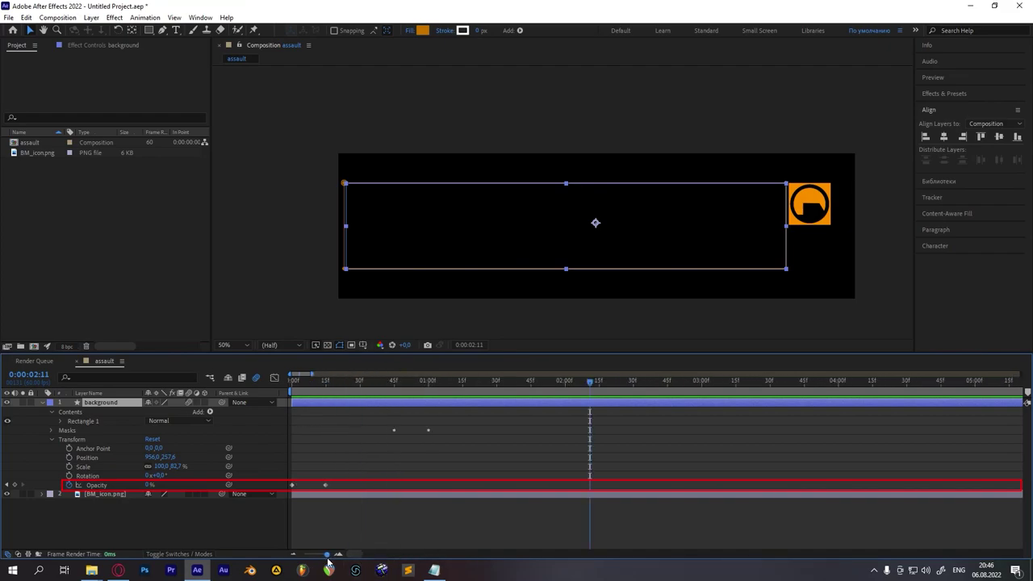
click(359, 381)
drag(326, 485, 359, 486)
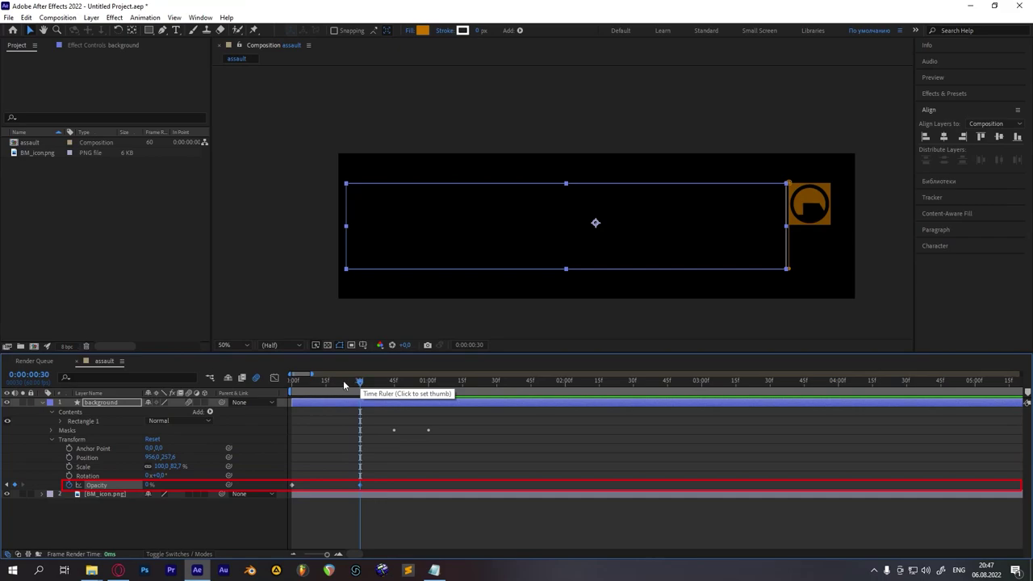
Move the background's second Opacity keyframe to 0:00:01:00, paste a copy of both keyframes at 0:00:02:00, and preview the pulse
click(428, 383)
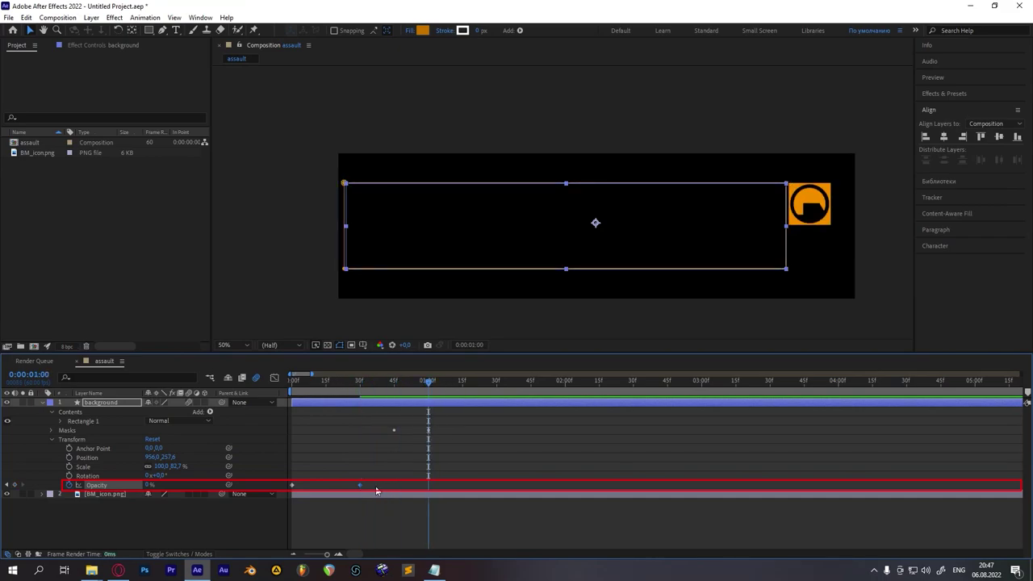
drag(377, 489, 290, 494)
drag(436, 383, 551, 382)
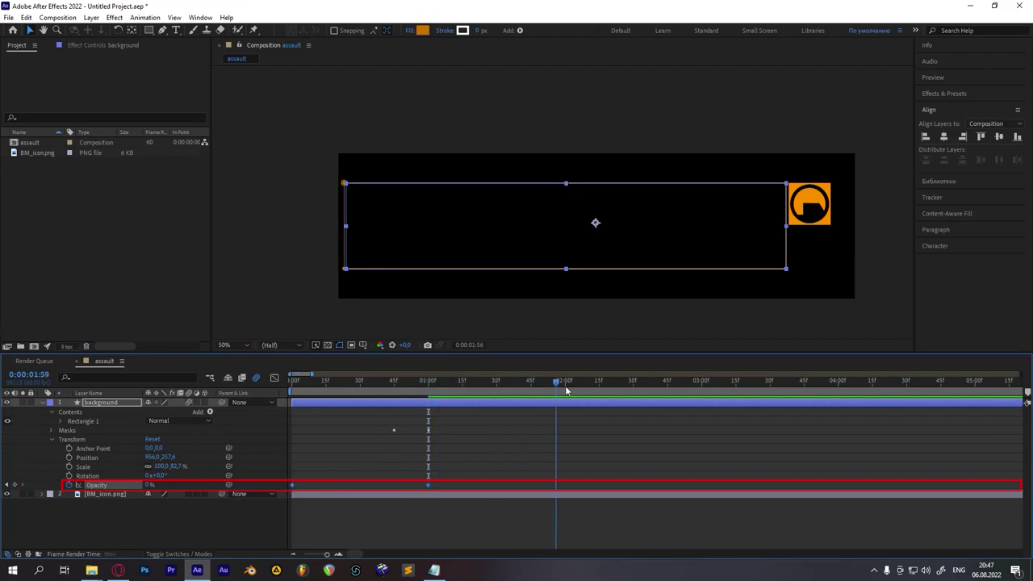
key(ctrl+c)
key(ctrl+v)
key(Home)
key(space)
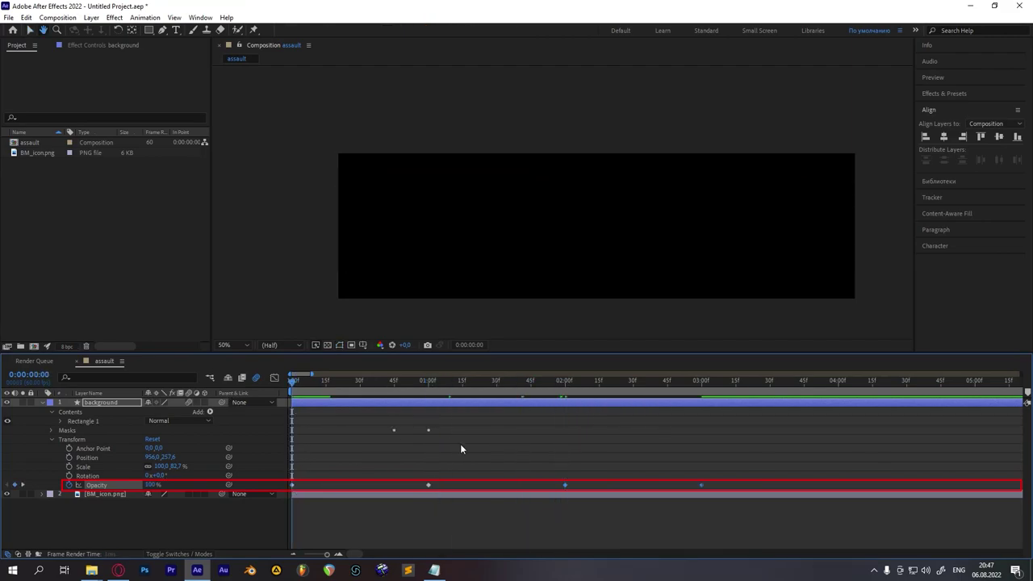
key(space)
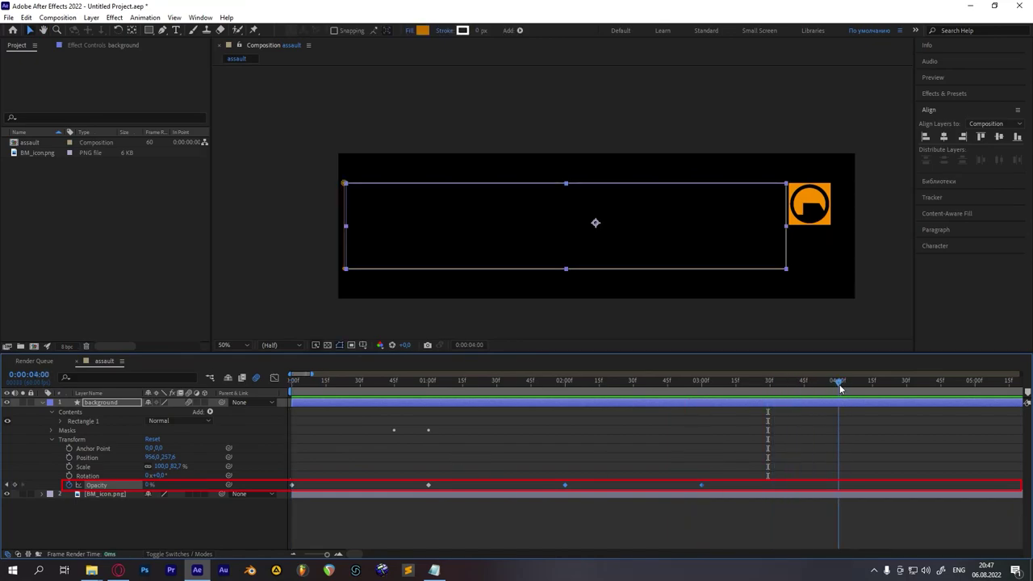
Paste the copied Opacity keyframe pair at 0:00:04:00, 0:00:06:00 and about 0:00:08:00 on the background layer
key(ctrl+v)
scroll(595, 558, right, 3)
click(675, 381)
key(ctrl+v)
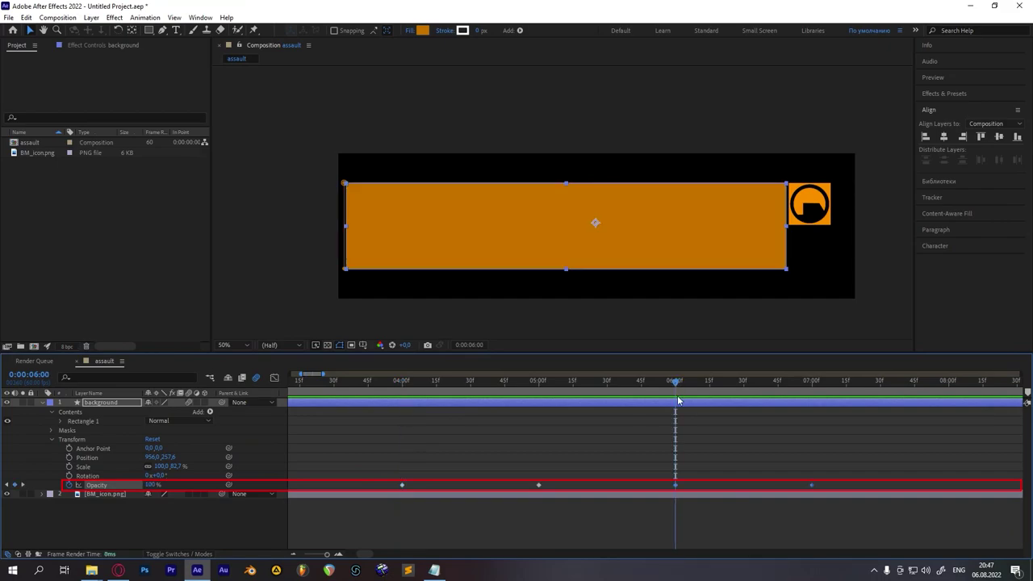
drag(685, 390, 950, 390)
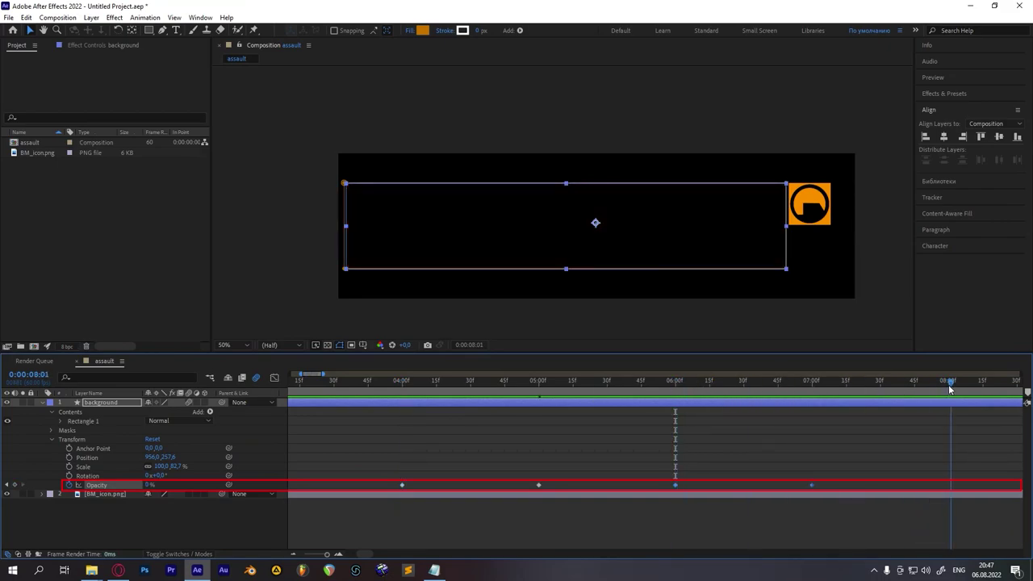
key(ctrl+v)
Preview the pulsing background from the start and collapse the background layer's properties
drag(371, 555, 304, 554)
drag(321, 387, 209, 386)
key(space)
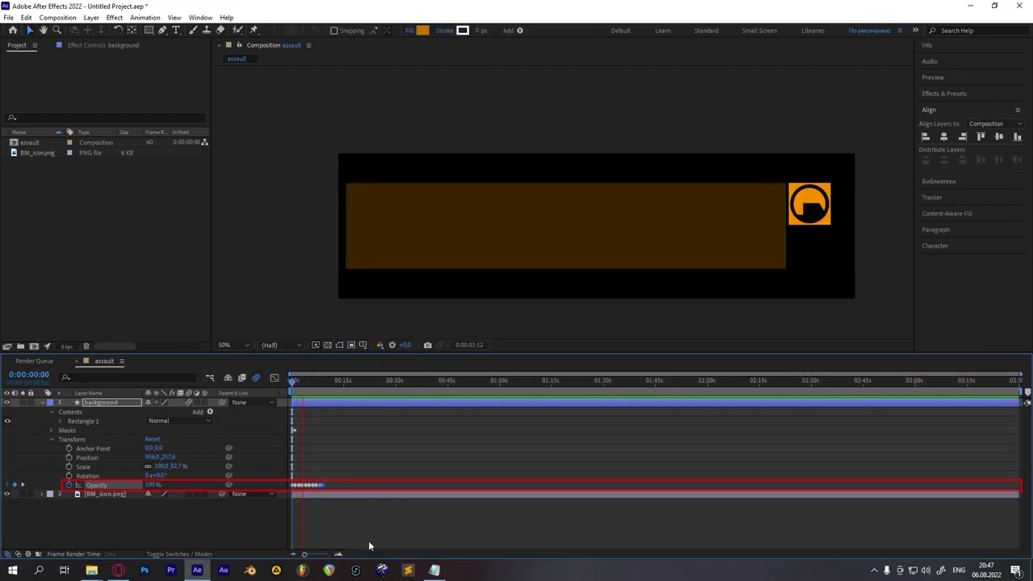
key(space)
click(41, 402)
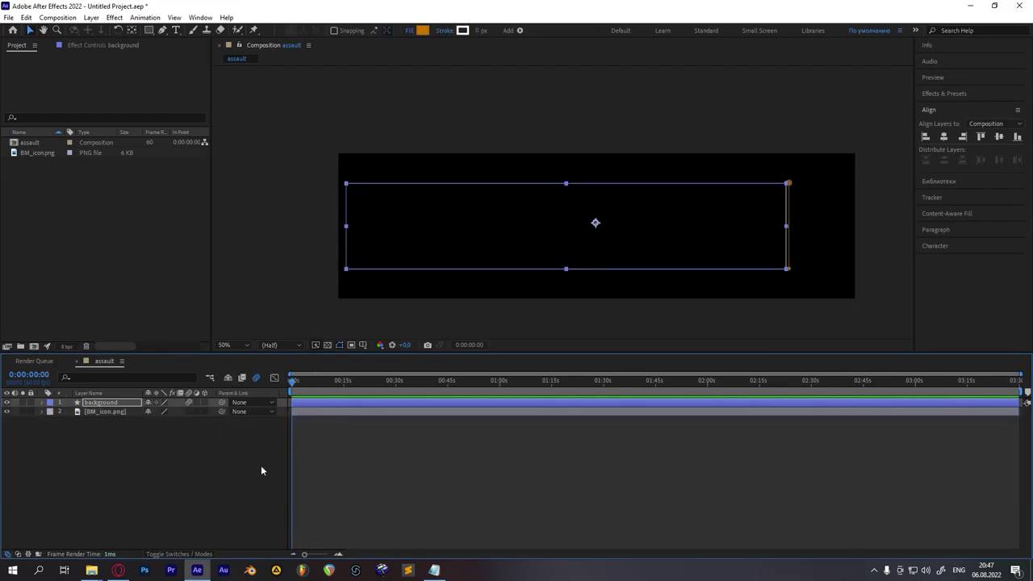
click(237, 466)
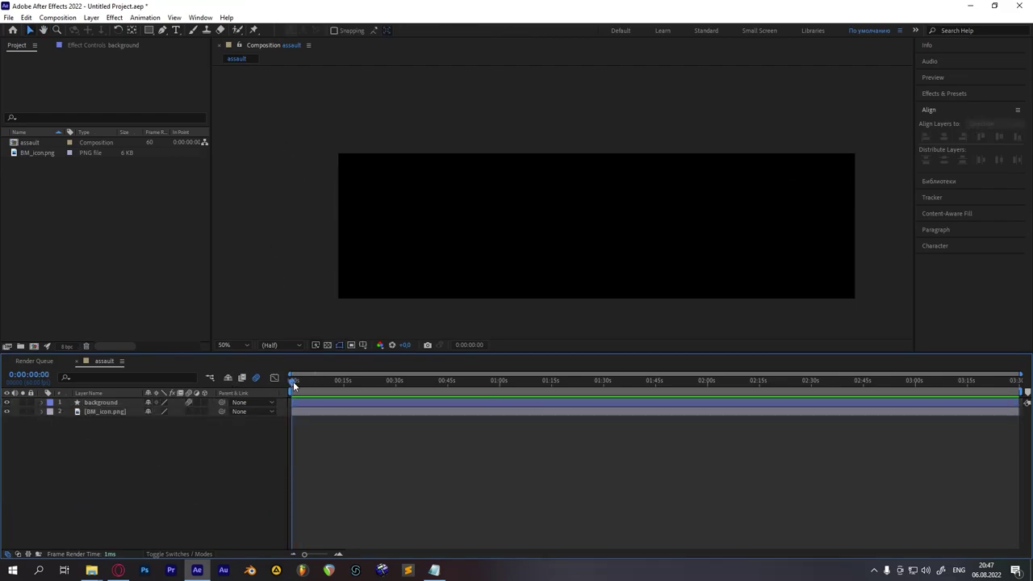
At 0:00:08:05, draw a text box across the orange background and paste in the "SUBSCRIBER ASSAULT IN PROGRESS ///" text
click(320, 382)
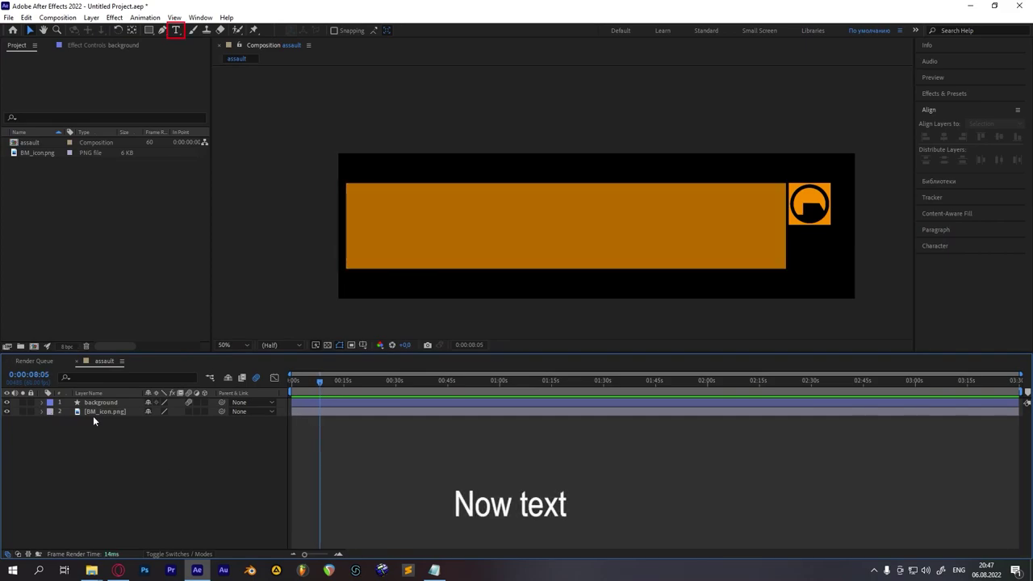
key(ctrl+t)
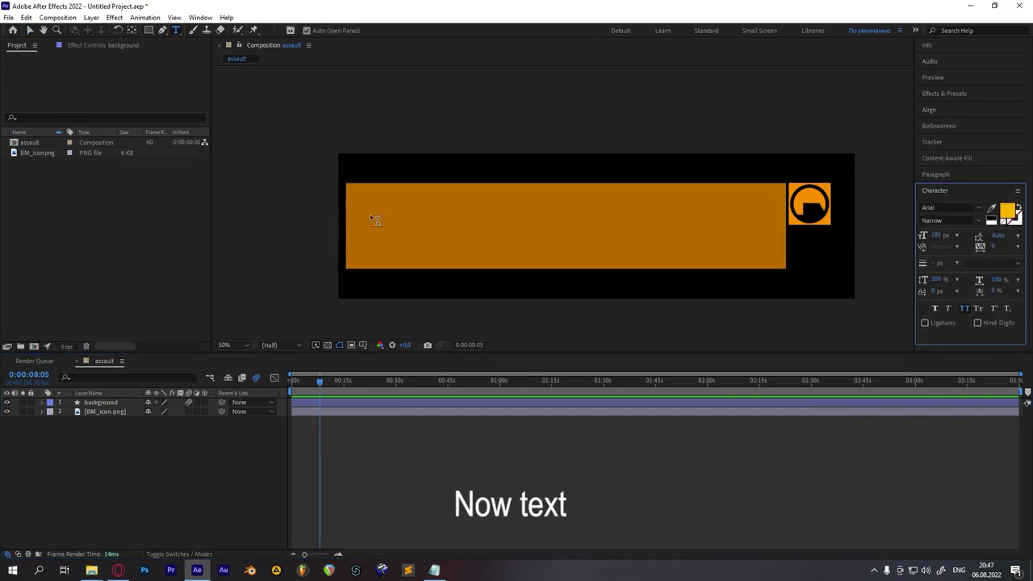
drag(350, 198, 783, 258)
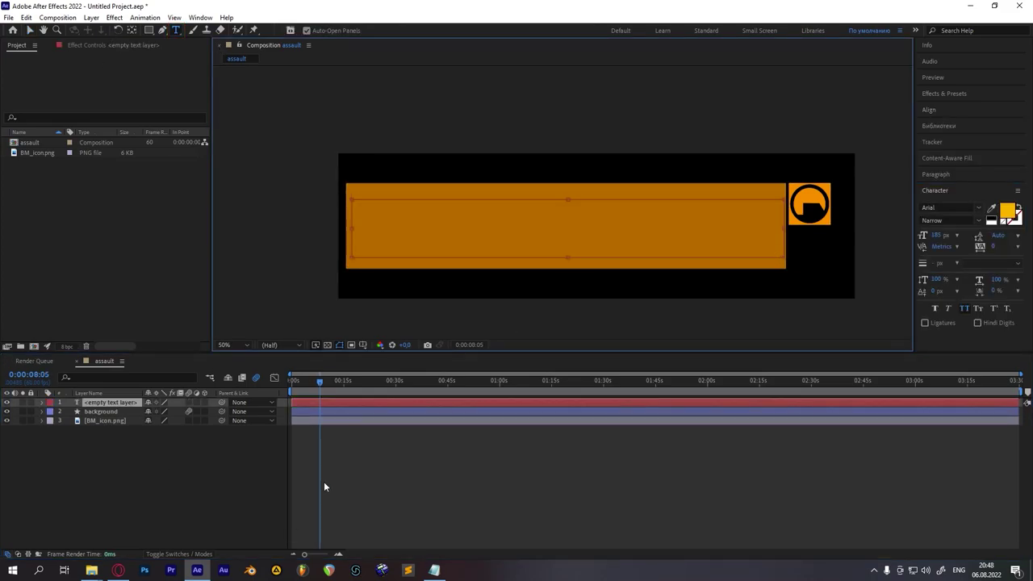
key(alt+Tab)
click(387, 253)
key(ctrl+v)
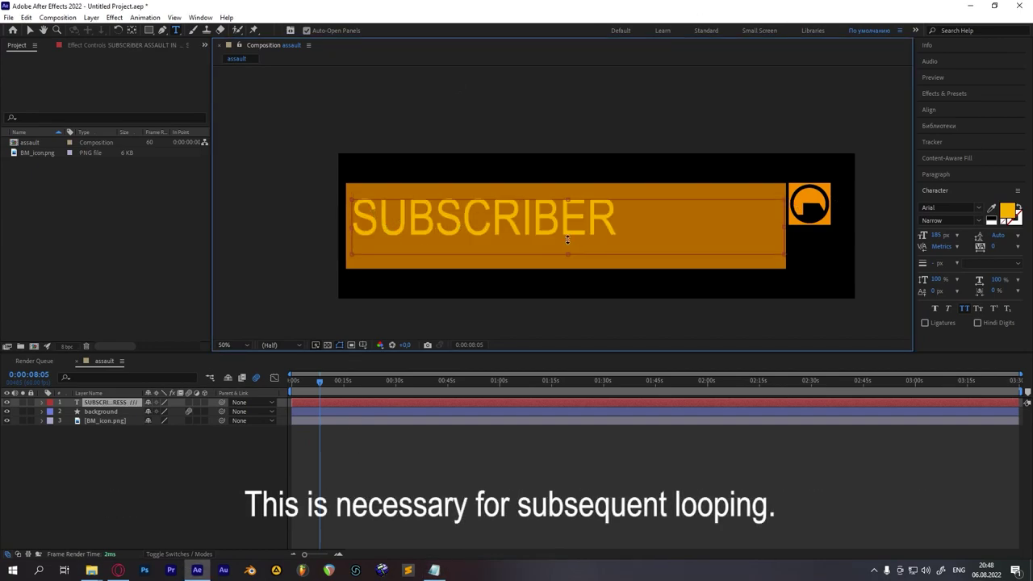
Center the text layer vertically in the composition
click(929, 109)
click(999, 137)
key(v)
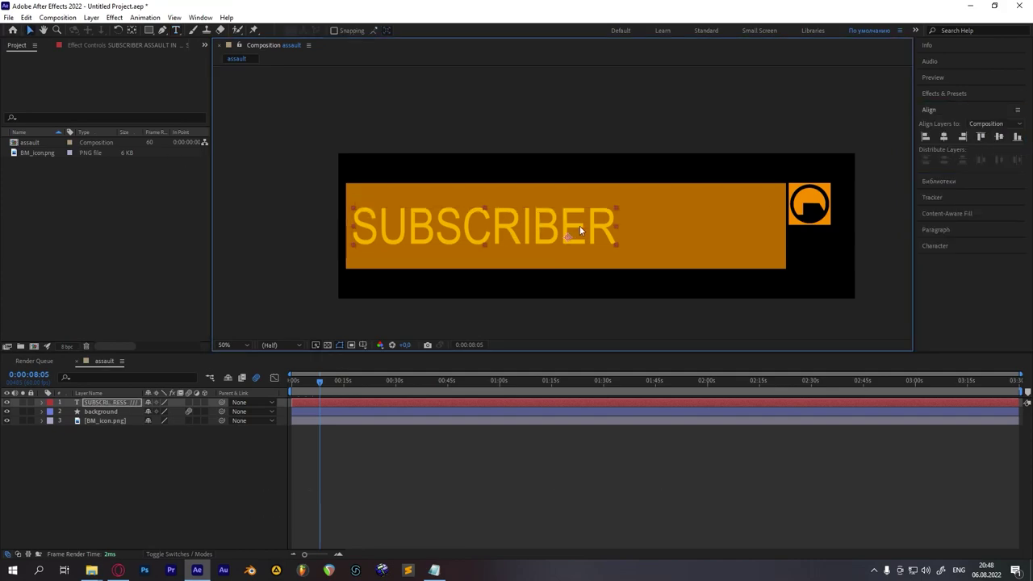
Widen the text box far beyond the composition's right edge so that the whole text fits on a single line
click(175, 30)
click(565, 227)
scroll(597, 218, down, 2)
drag(618, 213, 863, 220)
scroll(756, 233, down, 1)
drag(733, 226, 655, 230)
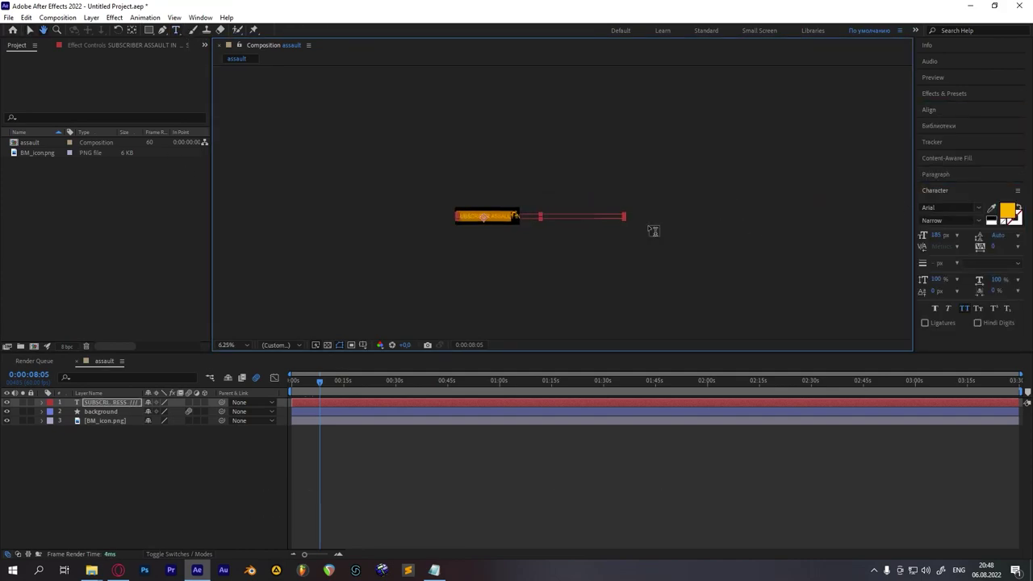
scroll(687, 238, up, 2)
drag(806, 260, 541, 251)
drag(665, 254, 874, 261)
drag(874, 262, 553, 262)
scroll(553, 261, down, 1)
drag(560, 225, 841, 240)
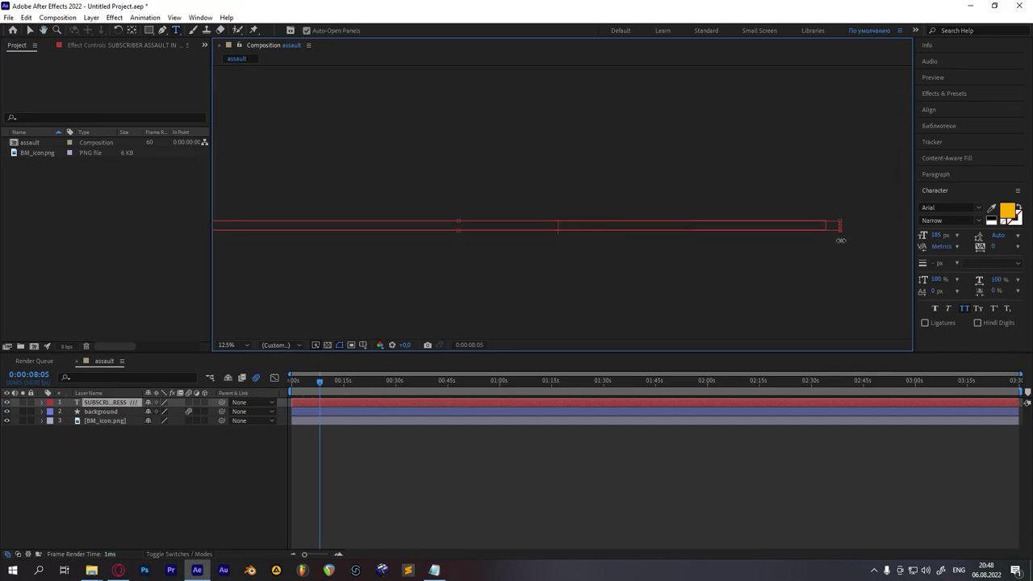
drag(333, 266, 581, 250)
scroll(581, 250, up, 1)
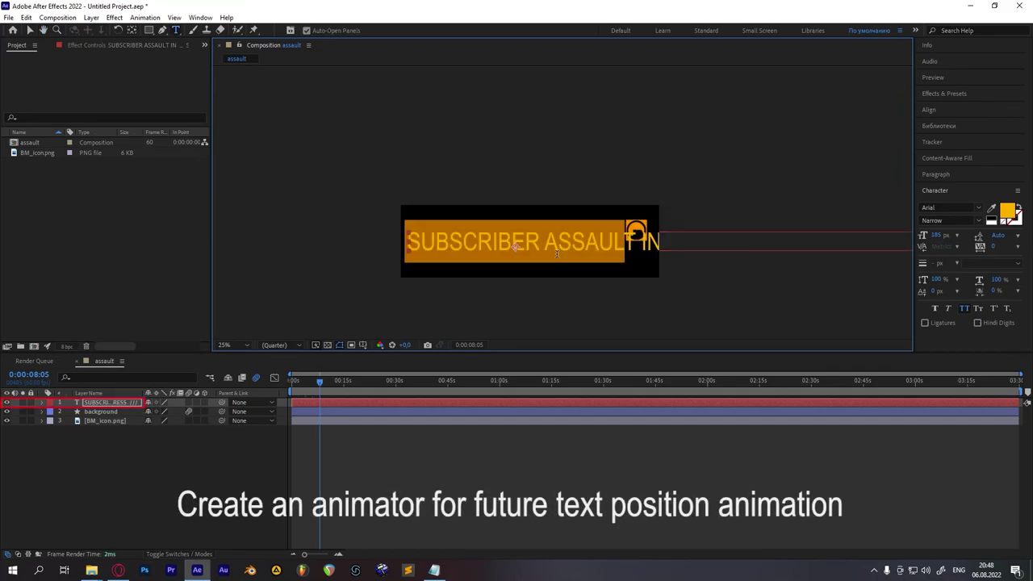
Add a Position animator to the text layer
click(42, 403)
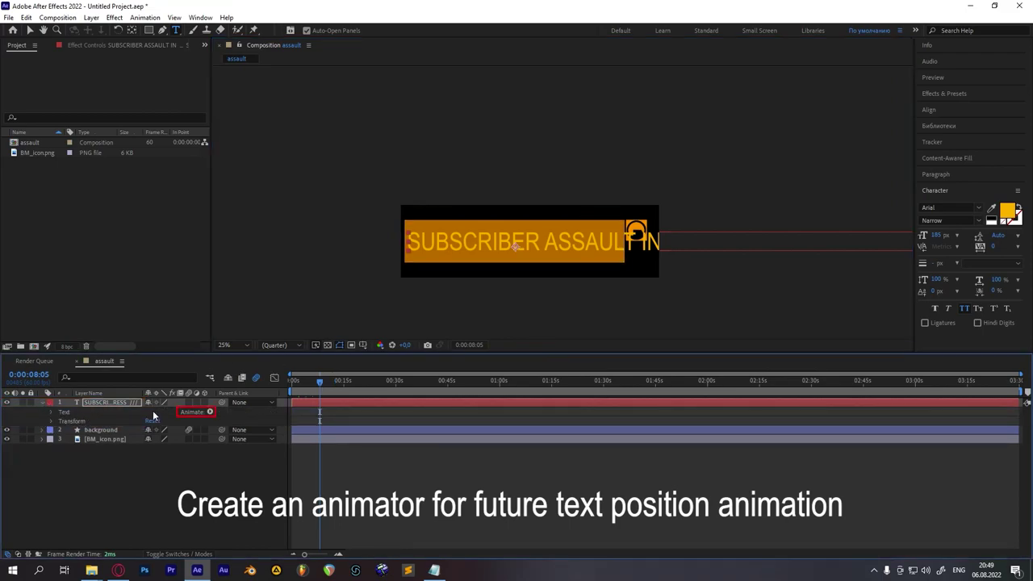
click(208, 412)
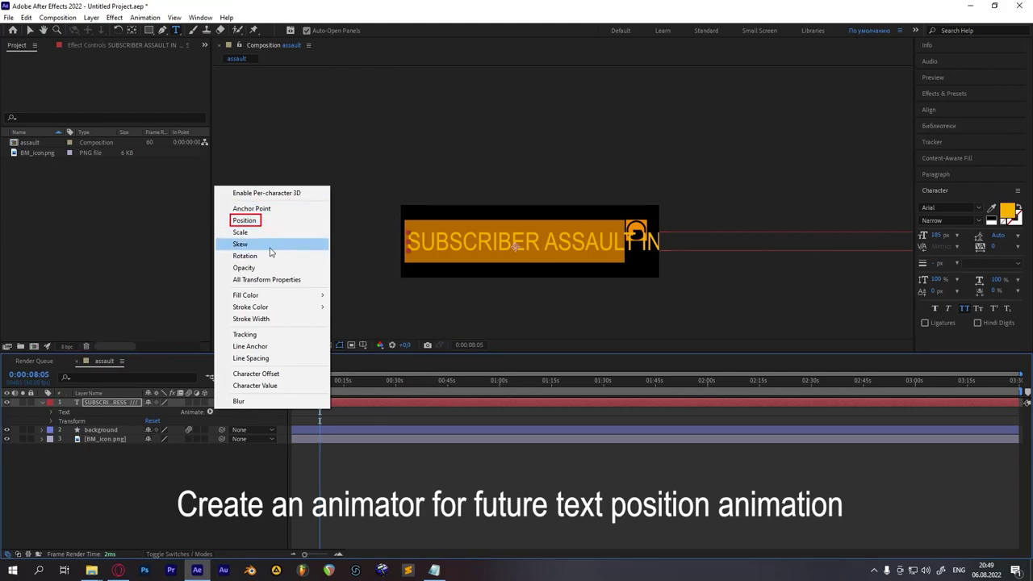
click(244, 220)
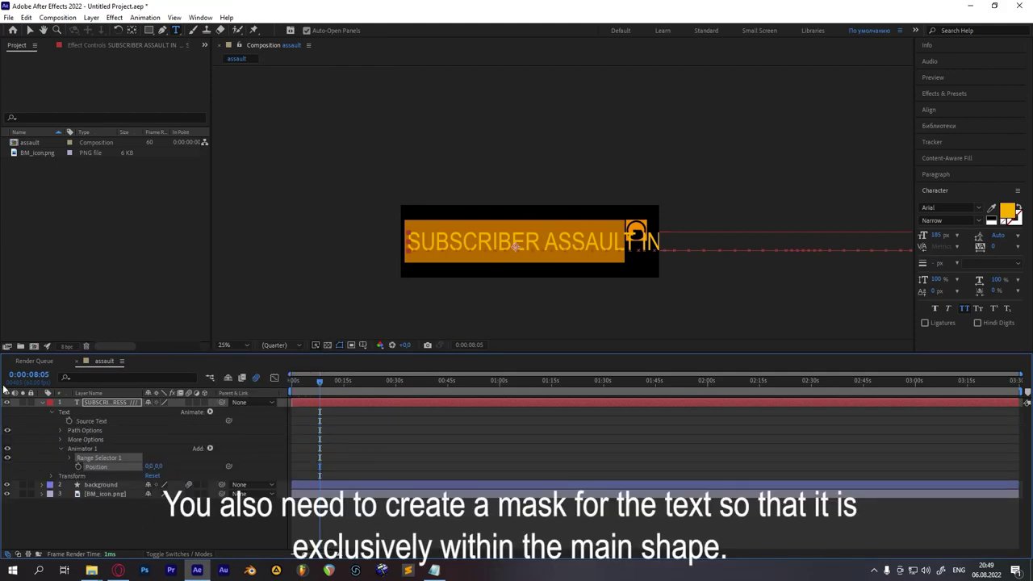
Add a new mask to the text layer
right_click(106, 401)
mouse_move(194, 95)
click(258, 94)
scroll(563, 203, down, 4)
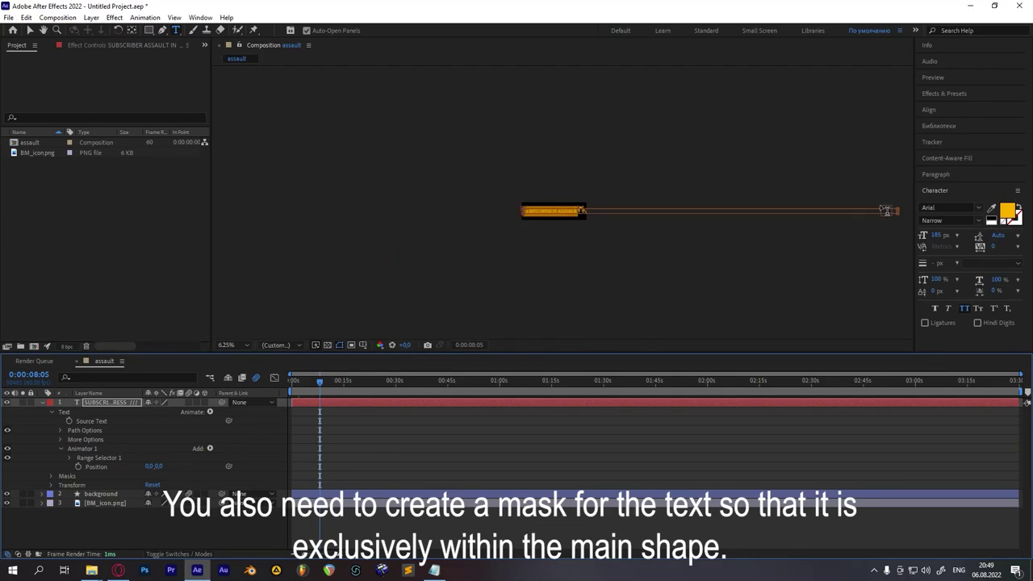
scroll(565, 212, up, 4)
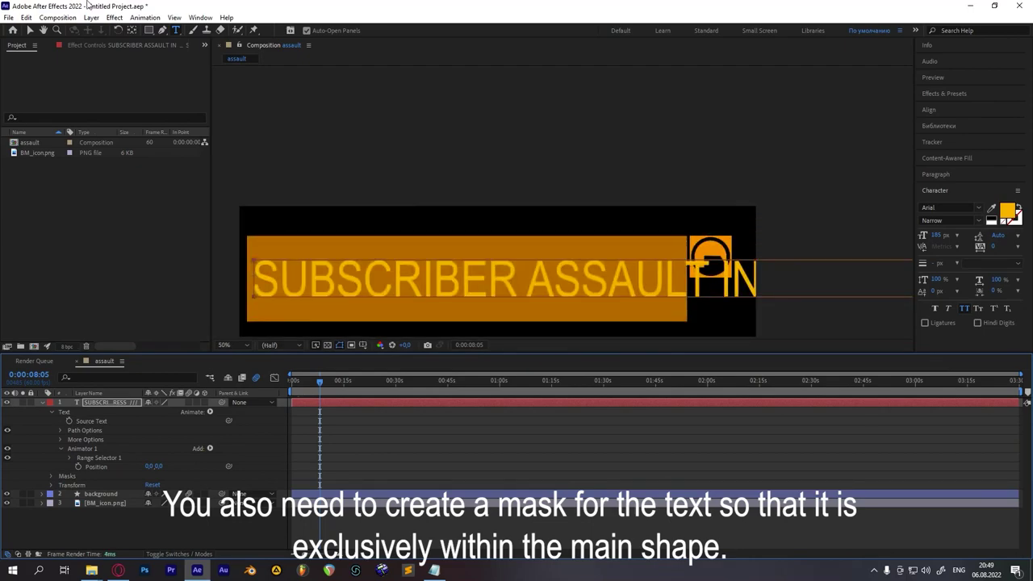
Resize the text layer's mask so its left and right edges line up with the sides of the orange background
click(30, 30)
double_click(254, 260)
scroll(562, 208, down, 2)
drag(807, 208, 394, 208)
drag(816, 225, 654, 244)
scroll(655, 244, up, 4)
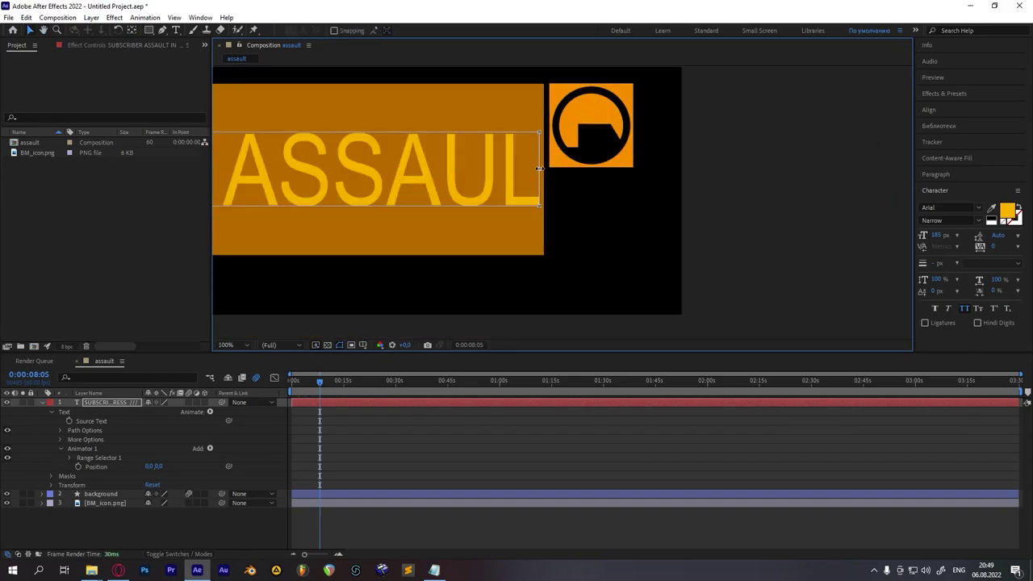
drag(242, 188, 579, 200)
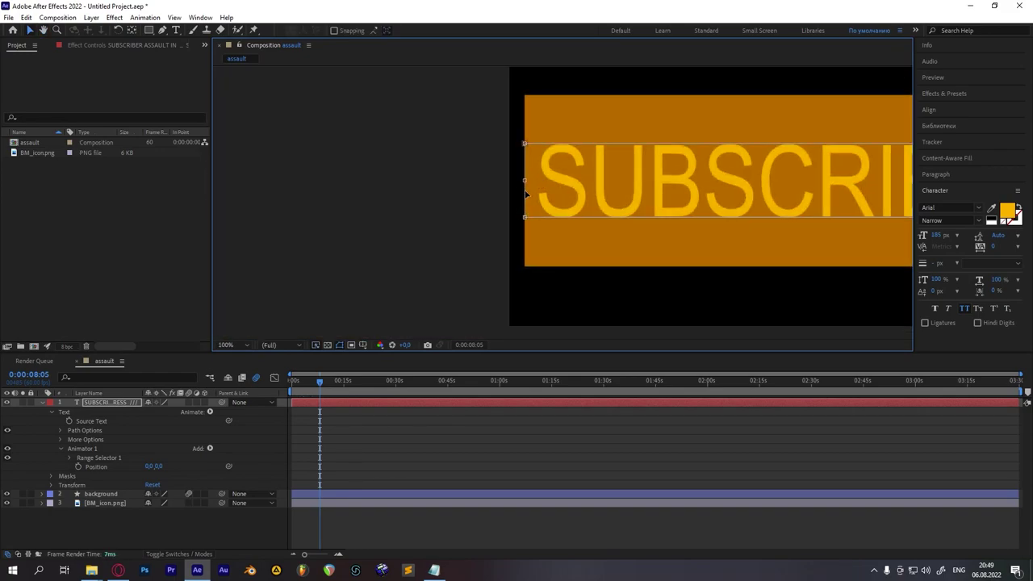
scroll(606, 193, right, 4)
scroll(577, 219, down, 1)
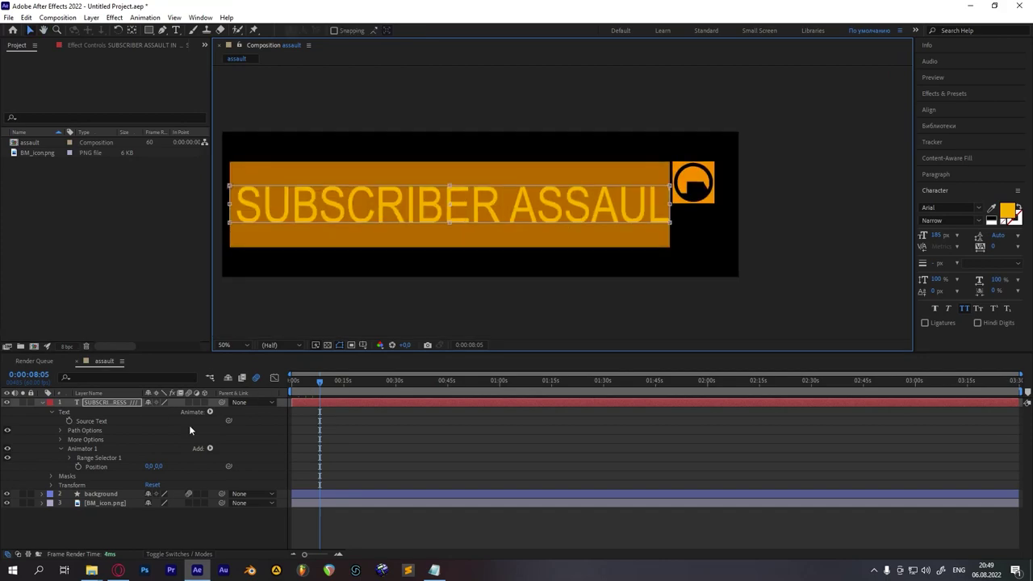
Keyframe the text animator's Position at 0:00:00:45 with a horizontal value of 1613, placing the text beyond the mask's right edge
mouse_move(300, 387)
mouse_down()
mouse_move(285, 391)
mouse_move(297, 401)
mouse_up()
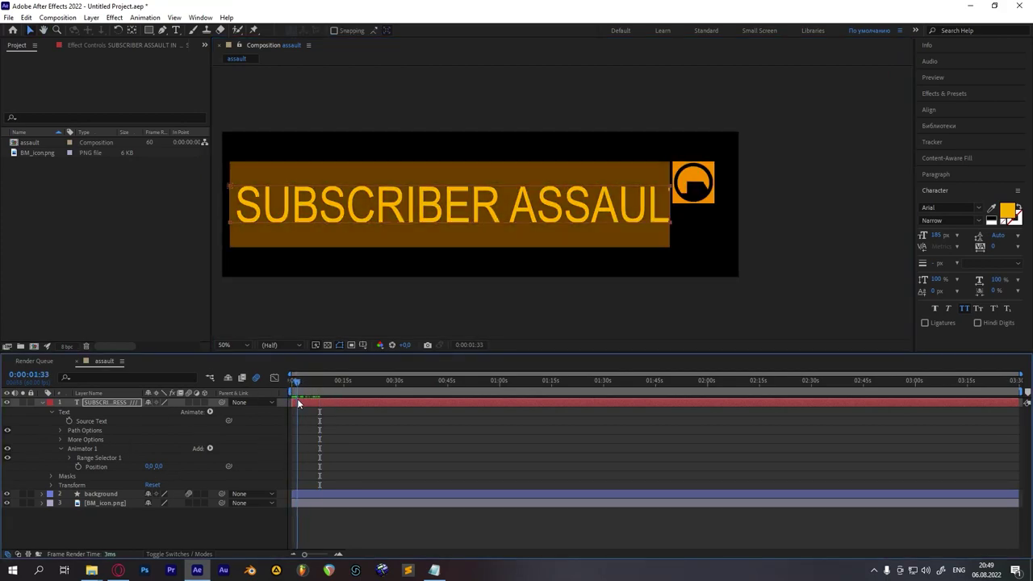
click(42, 494)
scroll(300, 497, up, 1)
drag(304, 555, 327, 555)
drag(401, 389, 394, 400)
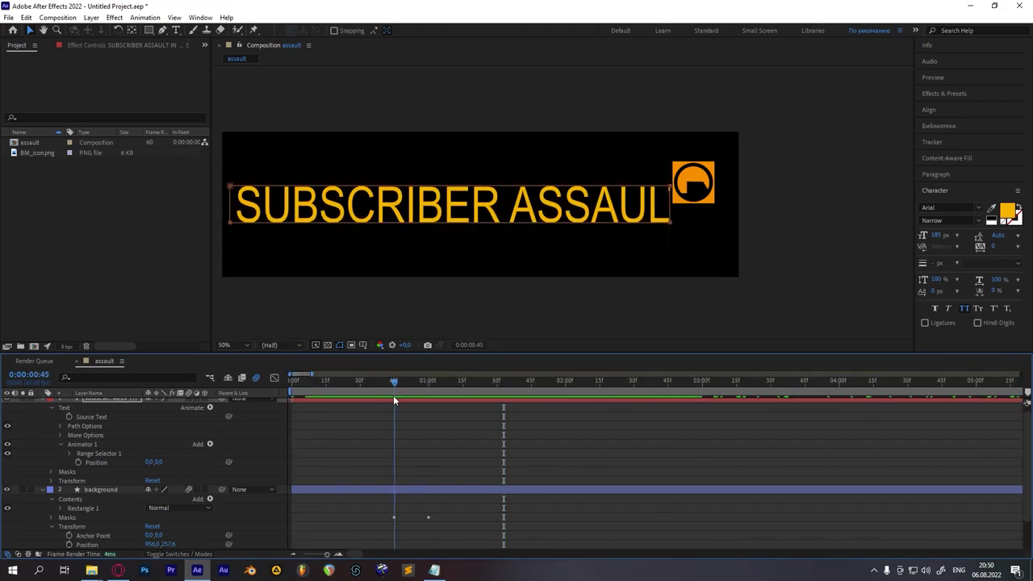
click(43, 489)
drag(151, 468, 230, 485)
drag(148, 470, 292, 480)
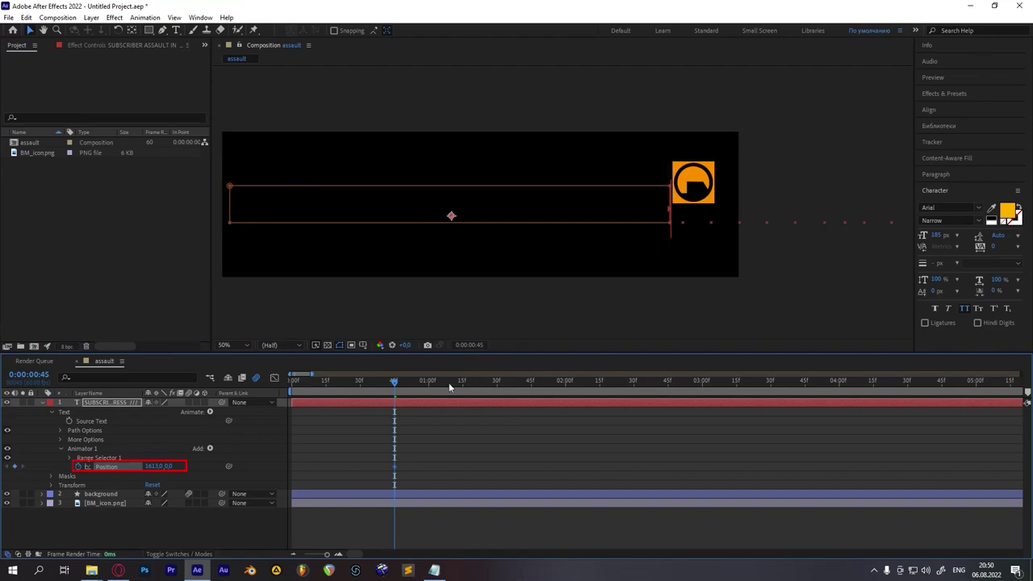
Add a second animator Position keyframe at 0:00:03:00 with the text shifted to the left, and preview the scrolling
drag(395, 385, 702, 399)
drag(150, 467, 86, 474)
click(290, 384)
key(space)
key(space)
Set the horizontal value of the Position keyframe at 0:00:03:00 to -4487 and preview the animation from the start
drag(700, 385, 701, 403)
key(space)
drag(166, 466, 106, 473)
key(Return)
drag(701, 384, 289, 387)
key(space)
Move the second text Position keyframe to 0:00:05:00, preview the slower scroll, and collapse the text layer
drag(702, 388, 708, 389)
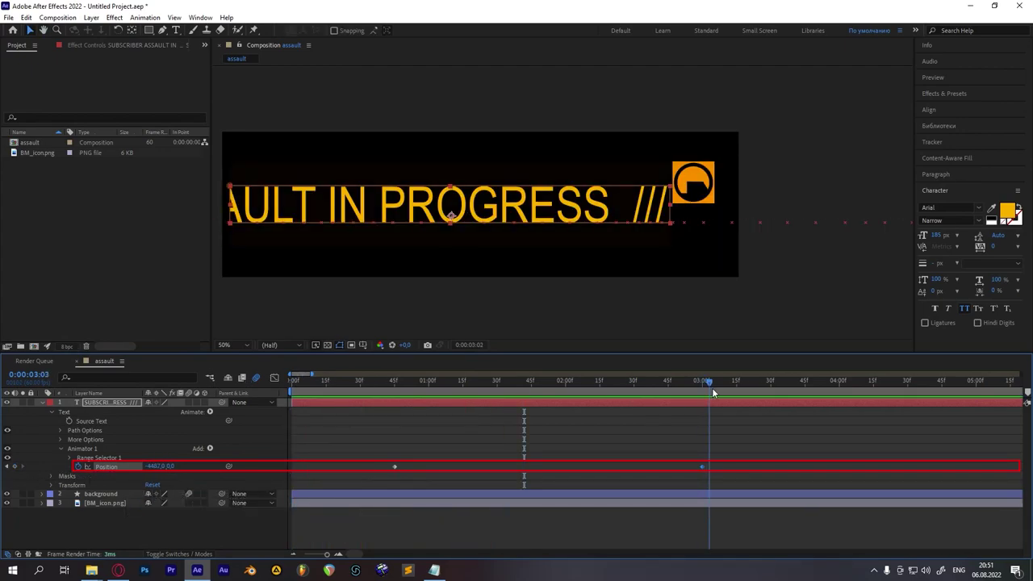
drag(702, 466, 967, 472)
key(space)
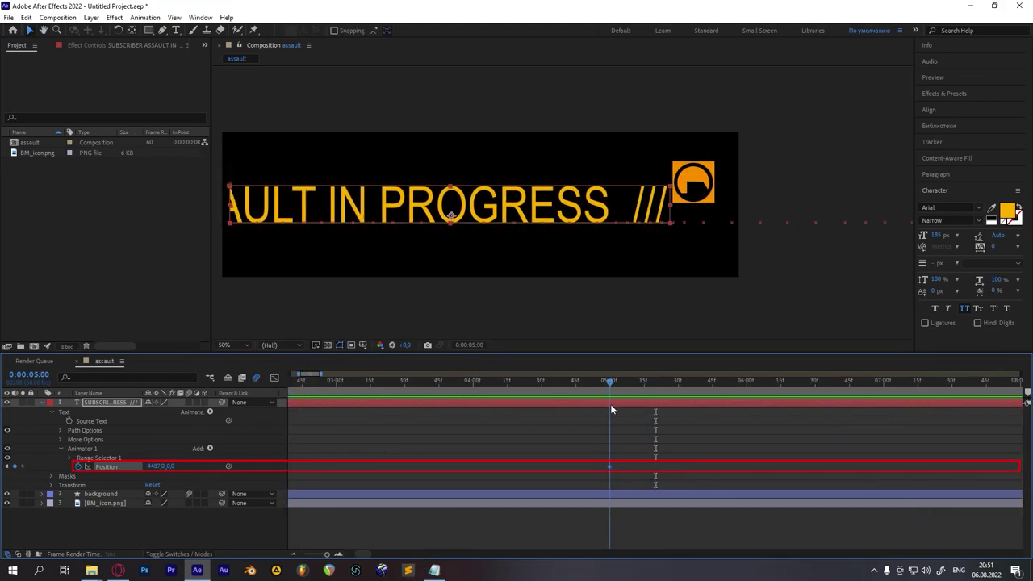
key(space)
click(42, 402)
drag(351, 554, 303, 556)
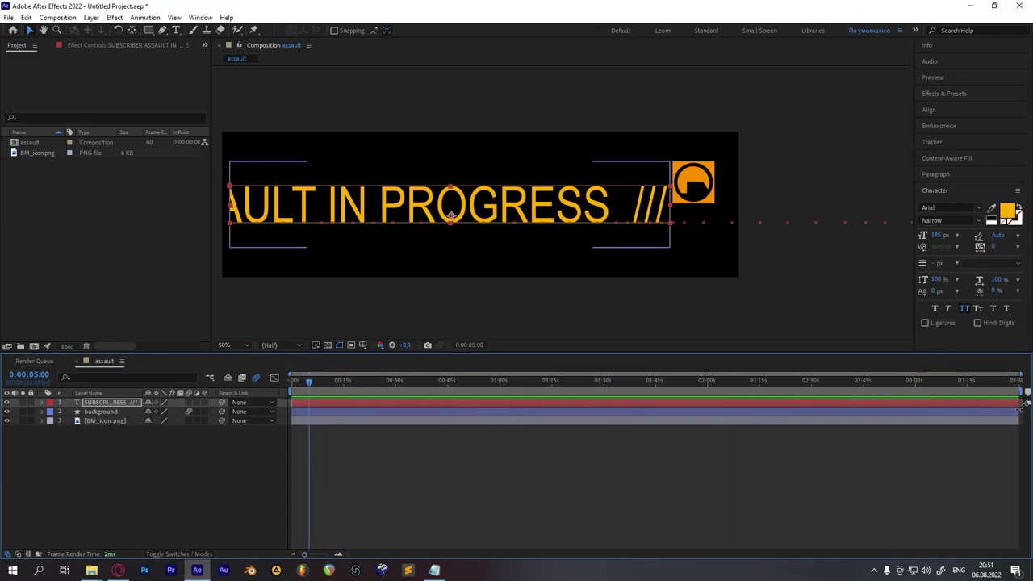
drag(1018, 412, 308, 432)
mouse_move(307, 556)
mouse_down()
mouse_move(320, 554)
mouse_move(303, 555)
mouse_up()
key(ctrl+z)
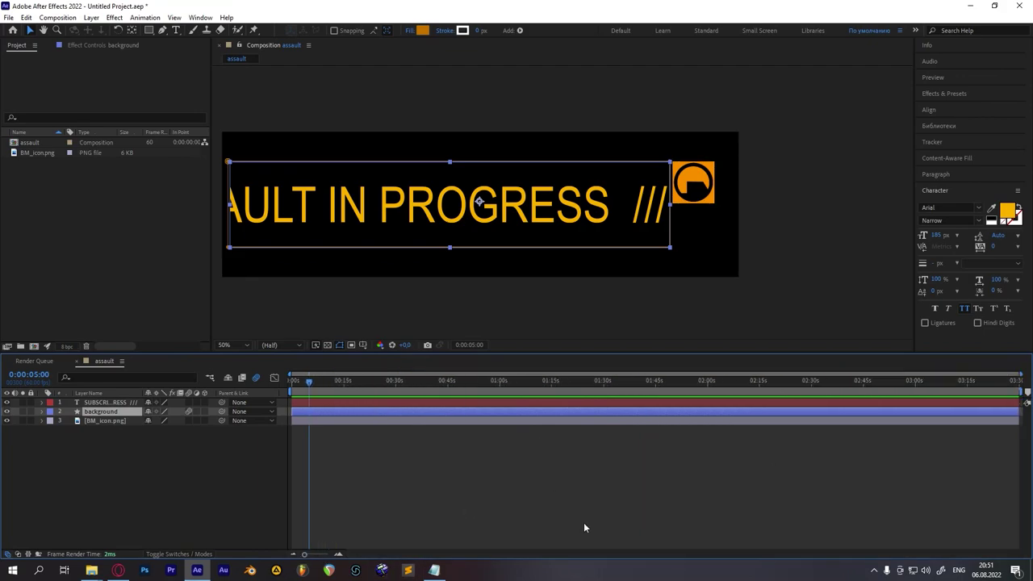
Trim the end of the text layer to 0:00:05:00
drag(1018, 402, 309, 402)
drag(304, 555, 330, 555)
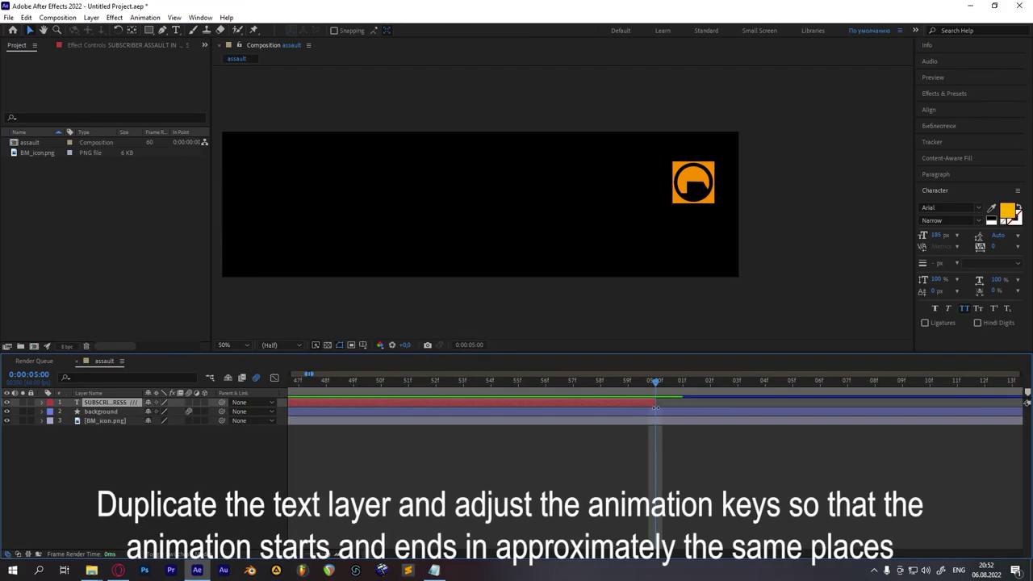
click(627, 391)
key(Page_Down)
Duplicate the text layer and shift the copy to start at 0:00:05:00, directly after the original ends
key(ctrl+d)
drag(314, 406, 887, 403)
drag(355, 554, 305, 554)
drag(299, 403, 327, 403)
click(324, 554)
drag(533, 383, 536, 410)
Delete the first Position keyframe, at 0:00:05:45, from Animator 1 of the duplicated text layer
click(50, 402)
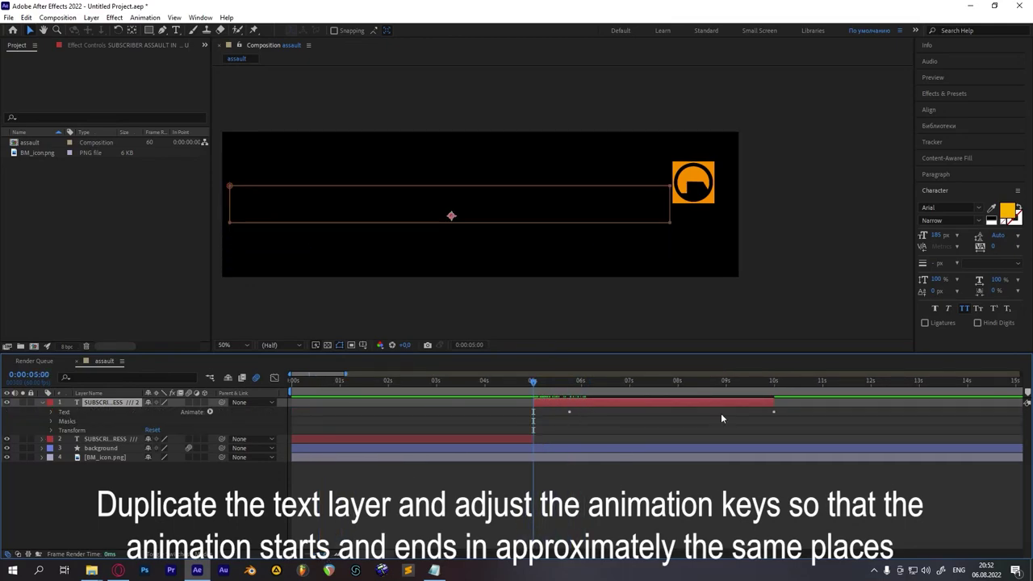
click(775, 411)
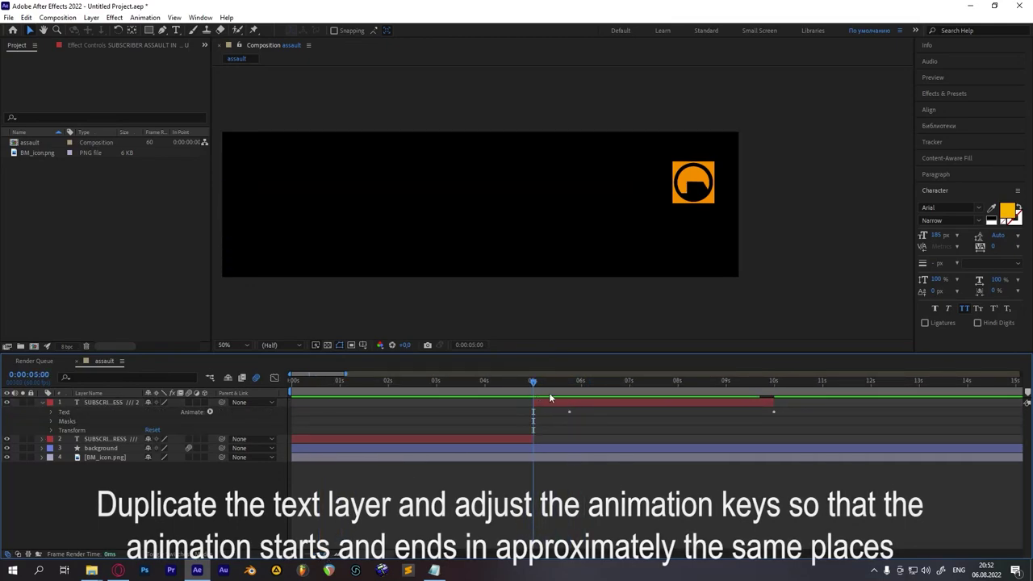
click(52, 412)
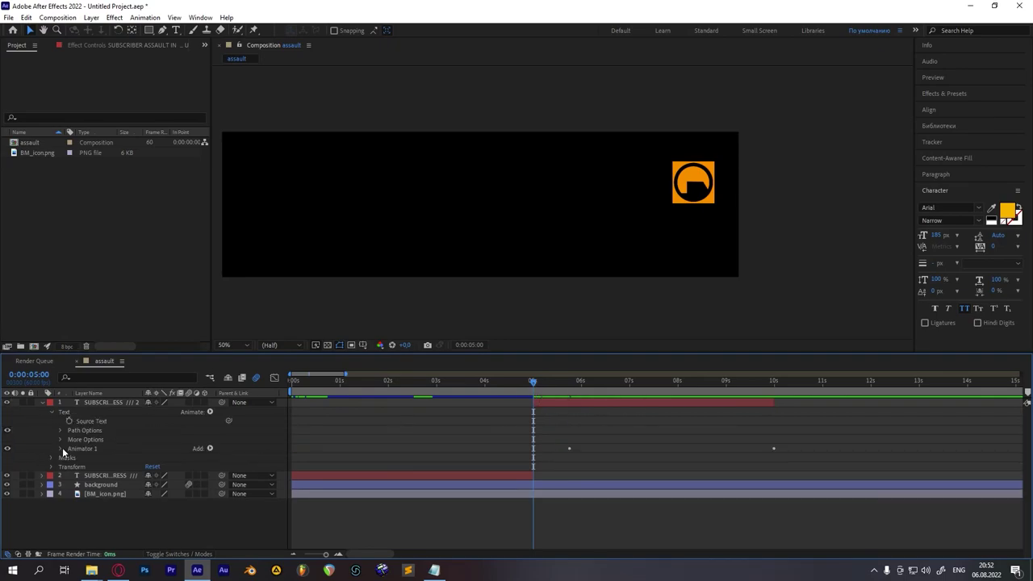
click(565, 466)
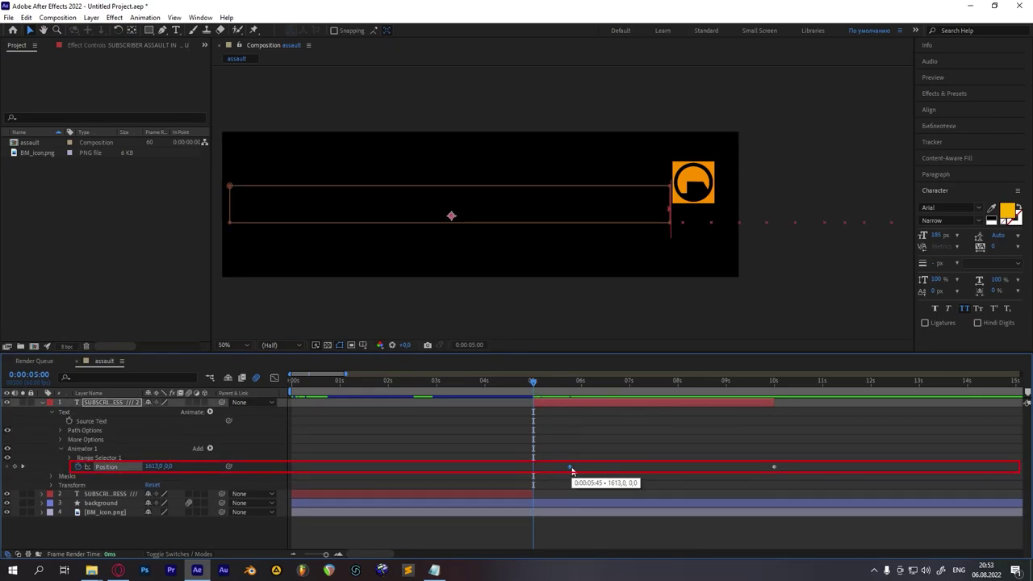
key(Delete)
Keyframe the duplicate's horizontal Position at -1393 at 0:00:05:00 and preview the handover between the two text layers
click(152, 466)
key(Return)
drag(151, 467, 173, 489)
drag(536, 383, 409, 387)
key(space)
key(space)
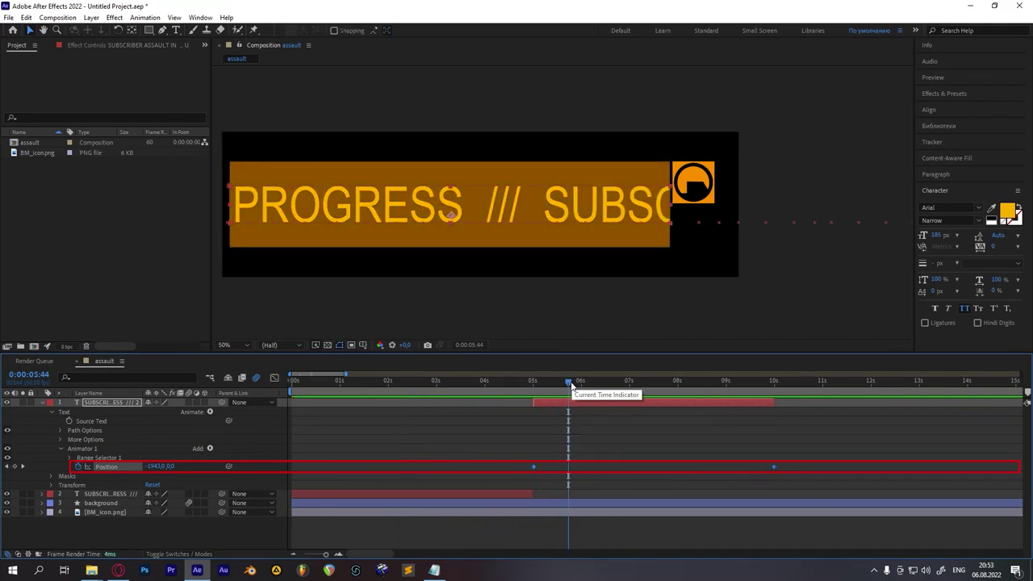
Compare the text at the 0:00:05:00 handover and check the original text layer's final Position keyframe
drag(569, 384, 533, 384)
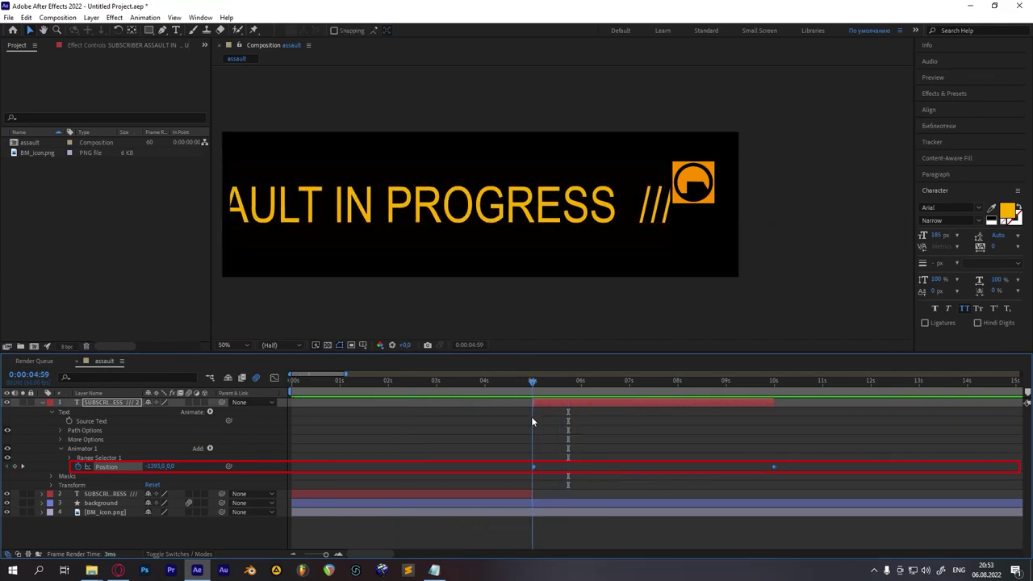
click(50, 484)
scroll(673, 472, down, 1)
click(51, 472)
click(42, 493)
scroll(392, 533, down, 1)
click(531, 527)
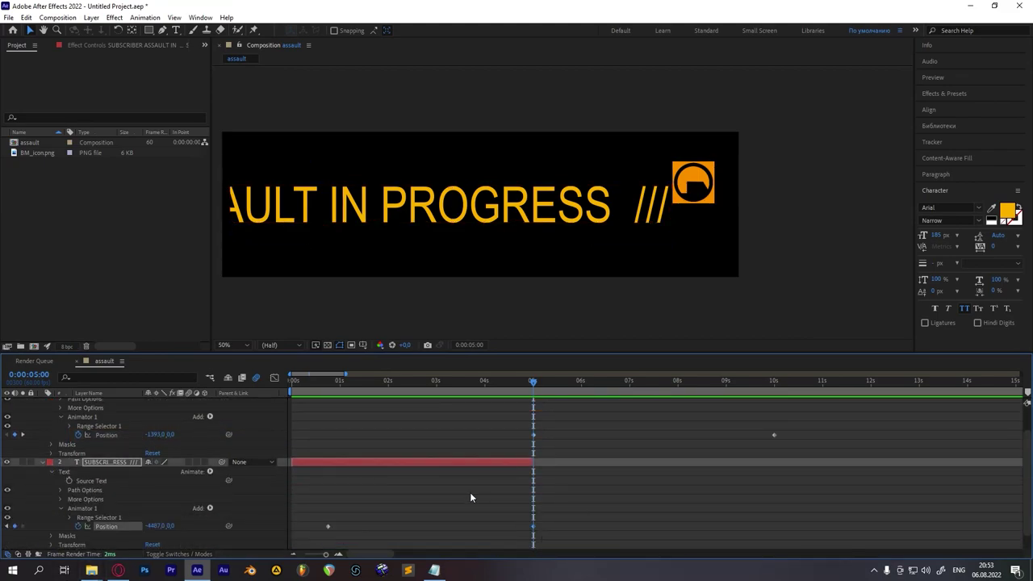
click(42, 461)
Adjust the horizontal value of the duplicate's ending Position keyframe near 0:00:10:00, preview the scroll, and collapse the layer
drag(540, 383, 683, 403)
drag(774, 413, 773, 417)
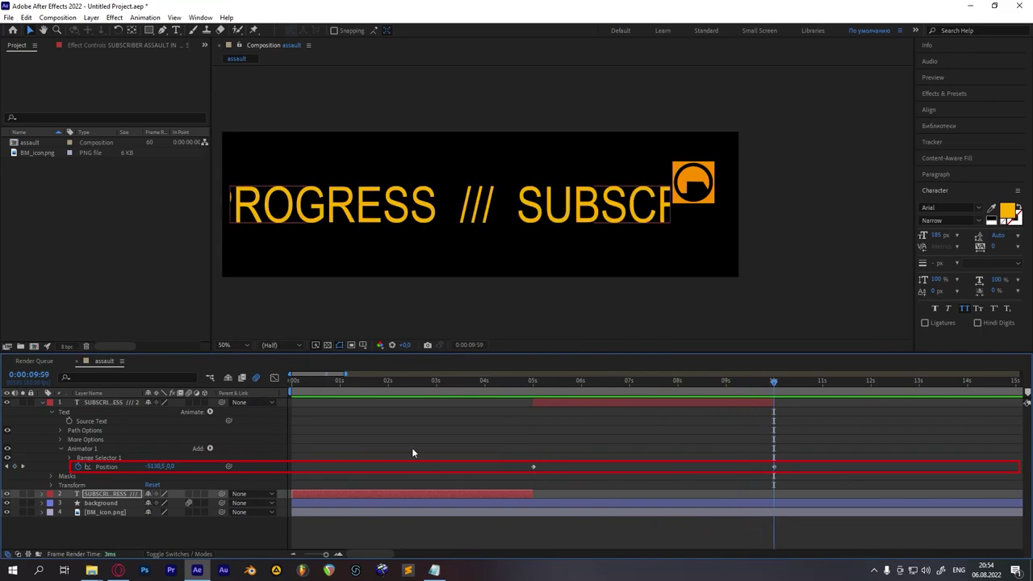
click(165, 467)
key(Return)
drag(151, 467, 133, 467)
click(459, 381)
key(space)
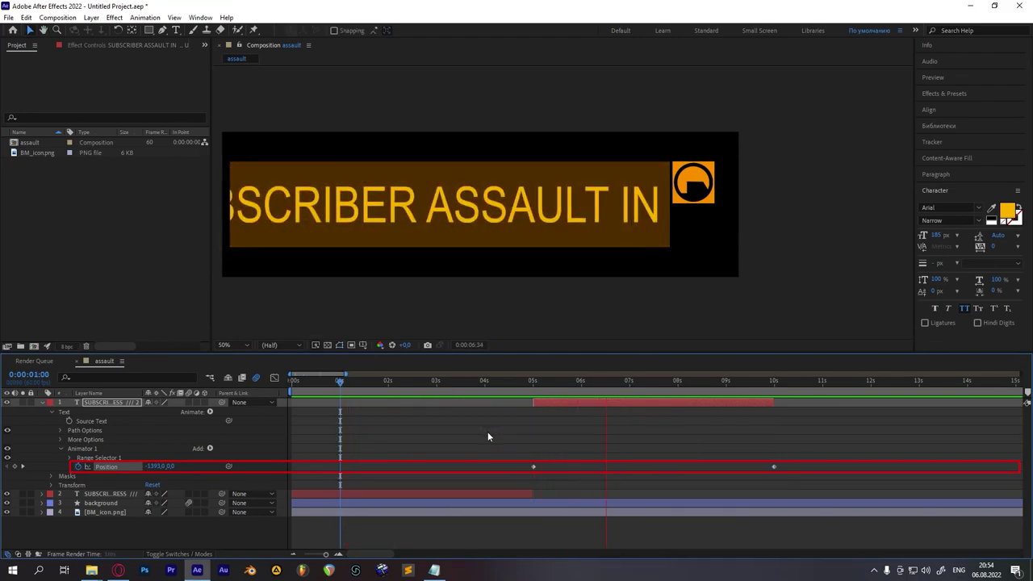
click(467, 432)
click(41, 402)
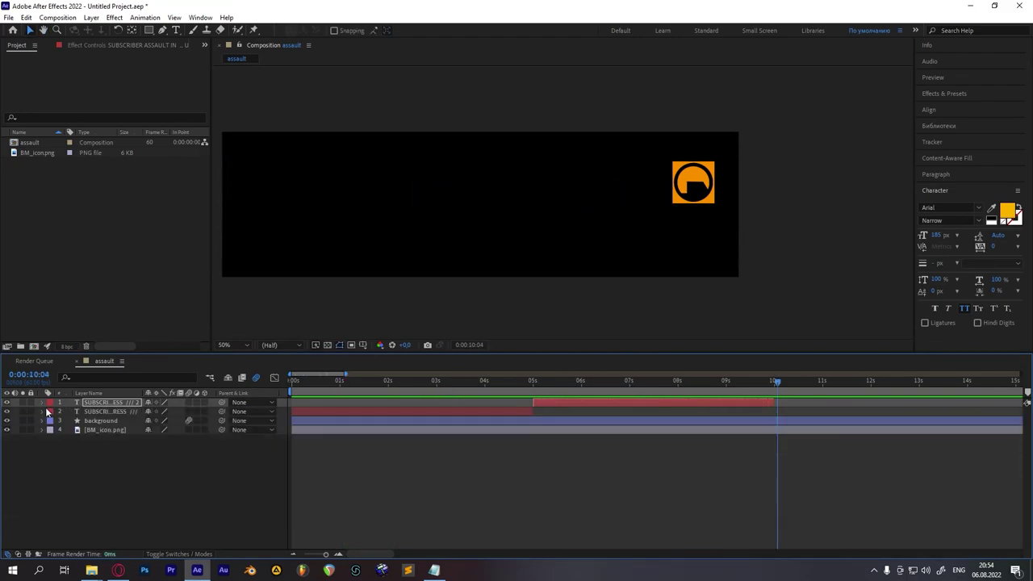
Duplicate the second text layer, shift the copy to start at 0:00:10:00, and preview the scroll
key(ctrl+d)
drag(555, 402, 712, 395)
key(space)
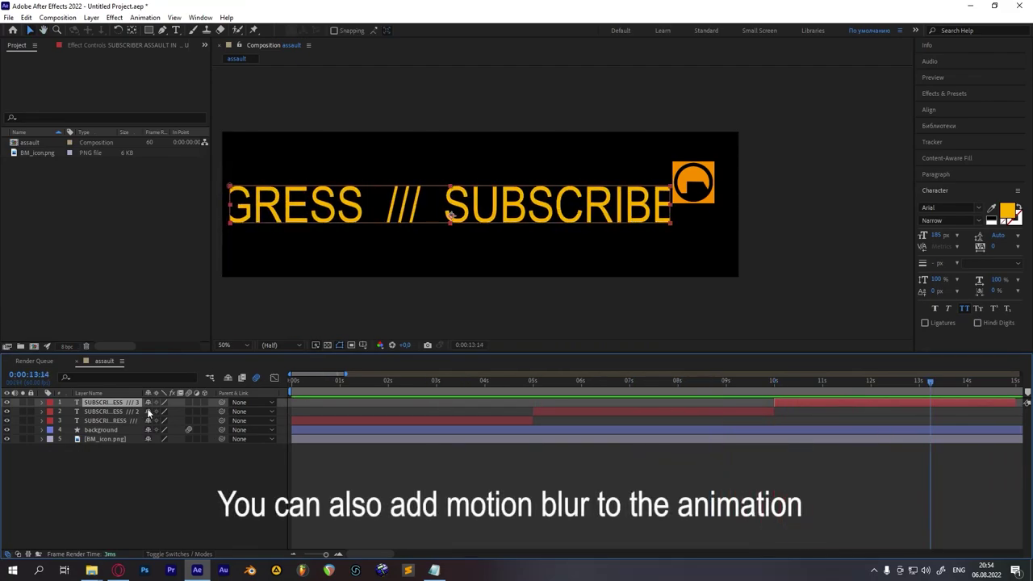
Enable motion blur on all three text layers and preview the animation from the start
click(304, 554)
drag(338, 381, 264, 391)
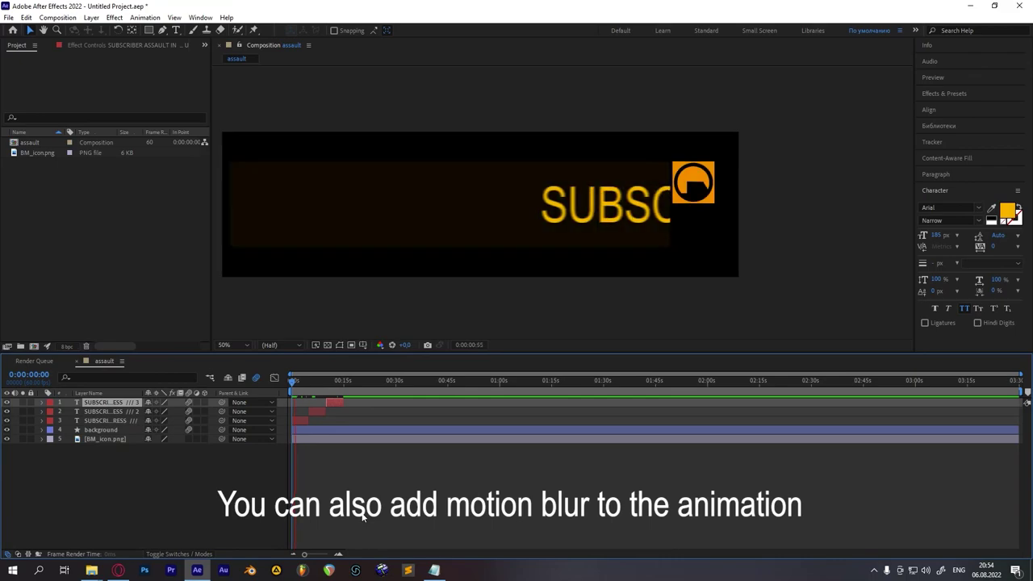
drag(373, 311, 457, 313)
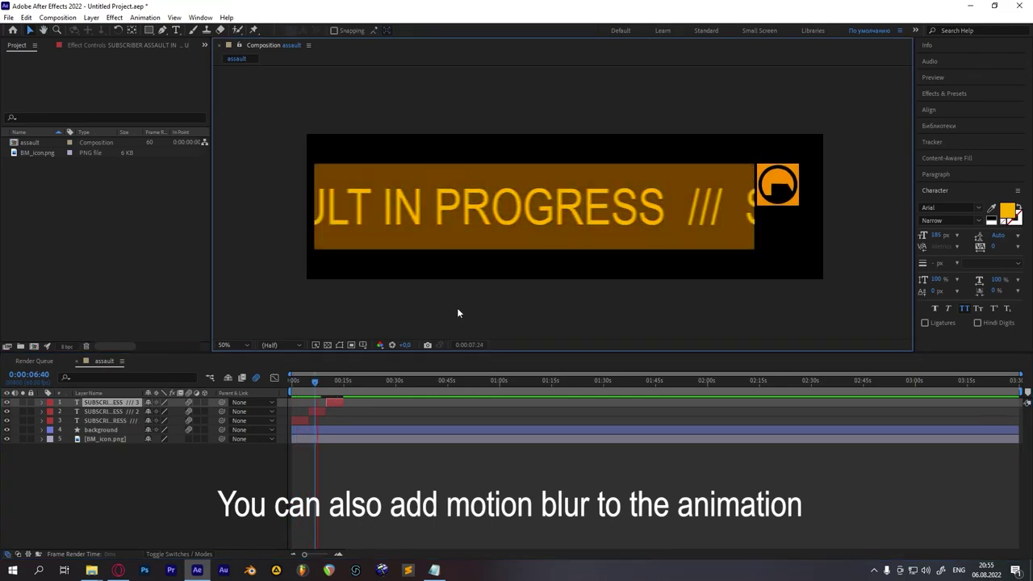
Add a 100% Opacity keyframe to the background layer at 0:00:10:00
click(43, 430)
drag(329, 382, 322, 401)
drag(305, 554, 323, 554)
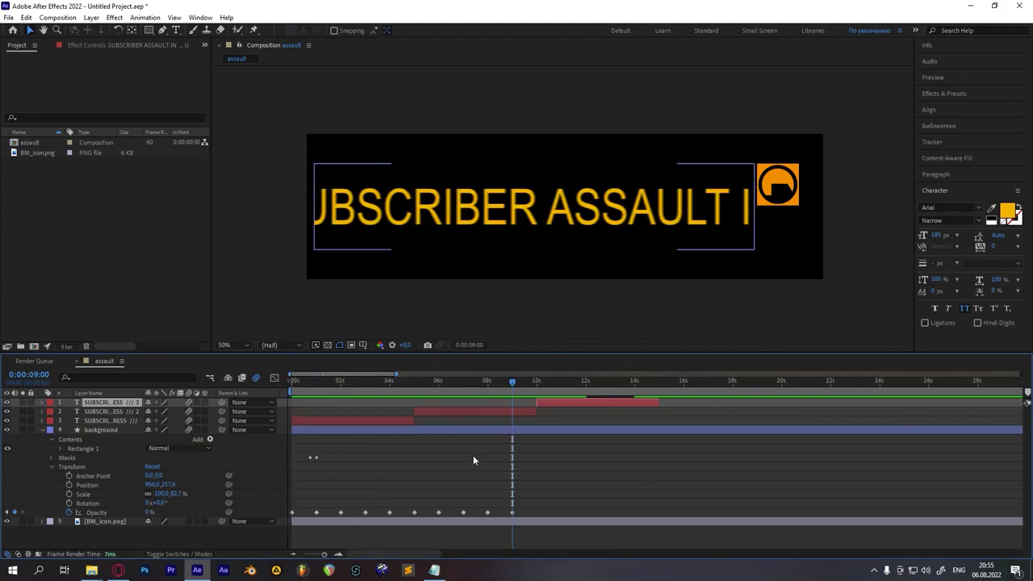
drag(513, 408, 536, 413)
key(Return)
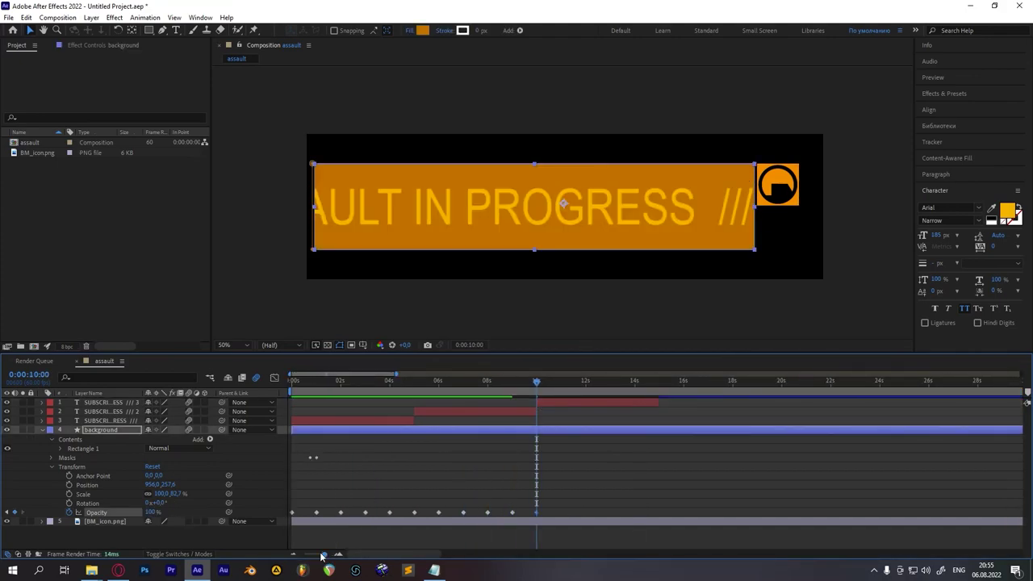
Collapse the background layer and trim its end to 0:00:10:00
drag(324, 554, 300, 554)
click(43, 429)
drag(1019, 429, 497, 460)
key(alt+bracketright)
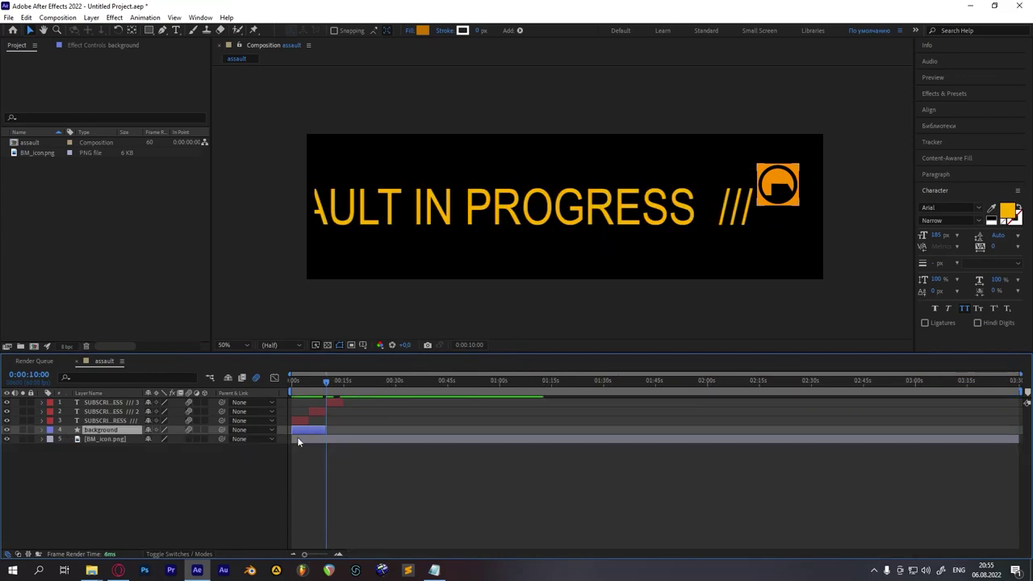
Duplicate the background layer, start the copy at 0:00:10:00, and preview the composition from the beginning
key(ctrl+d)
key(bracketleft)
key(Home)
key(space)
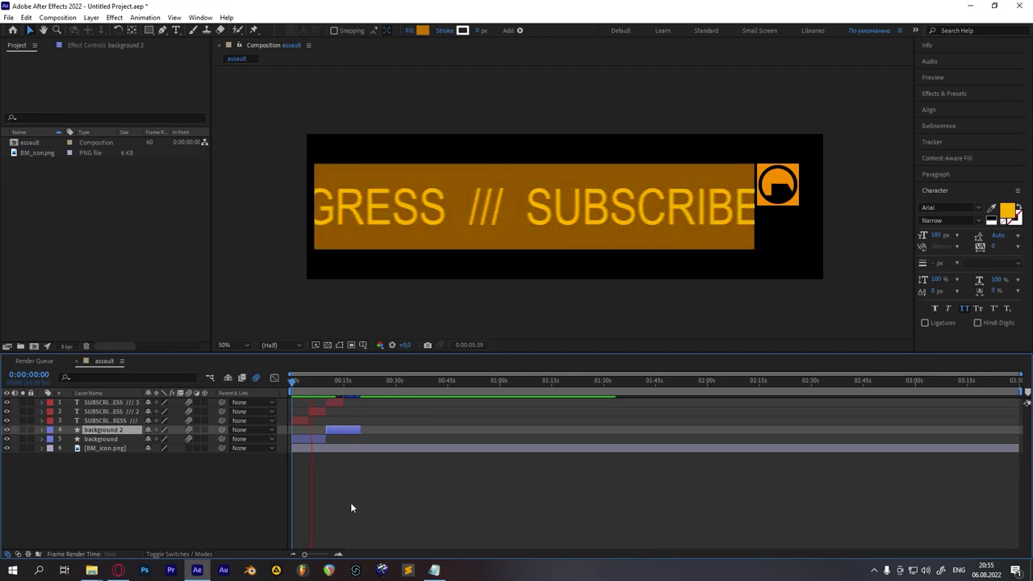
key(space)
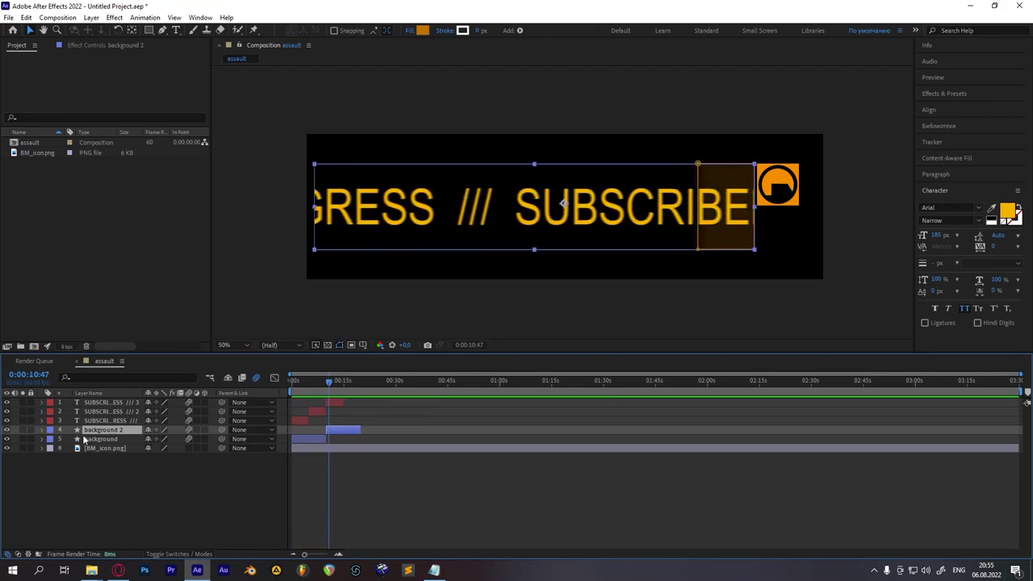
Remove the Mask Path keyframes from Mask 1 of the background 2 layer so its mask is no longer animated
click(42, 429)
drag(304, 555, 322, 555)
drag(510, 448, 487, 475)
click(52, 448)
click(61, 457)
mouse_move(467, 381)
mouse_down()
mouse_move(420, 509)
mouse_move(484, 477)
mouse_move(477, 387)
mouse_up()
key(ctrl+z)
drag(482, 465, 489, 475)
key(Delete)
drag(493, 384, 475, 401)
drag(491, 464, 499, 468)
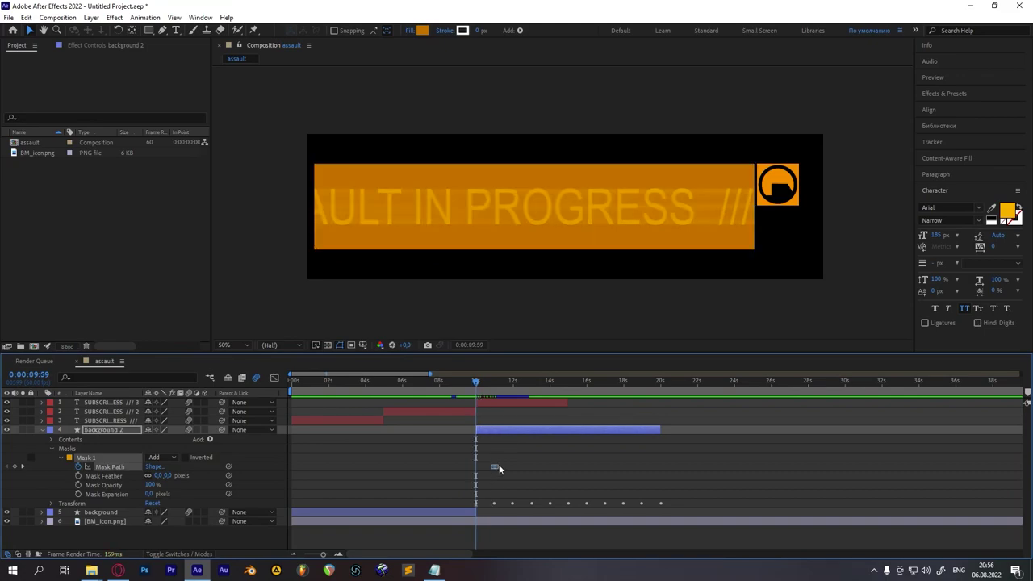
Preview the transition into background 2, collapse the layer, and return to the start of the composition
click(442, 397)
key(space)
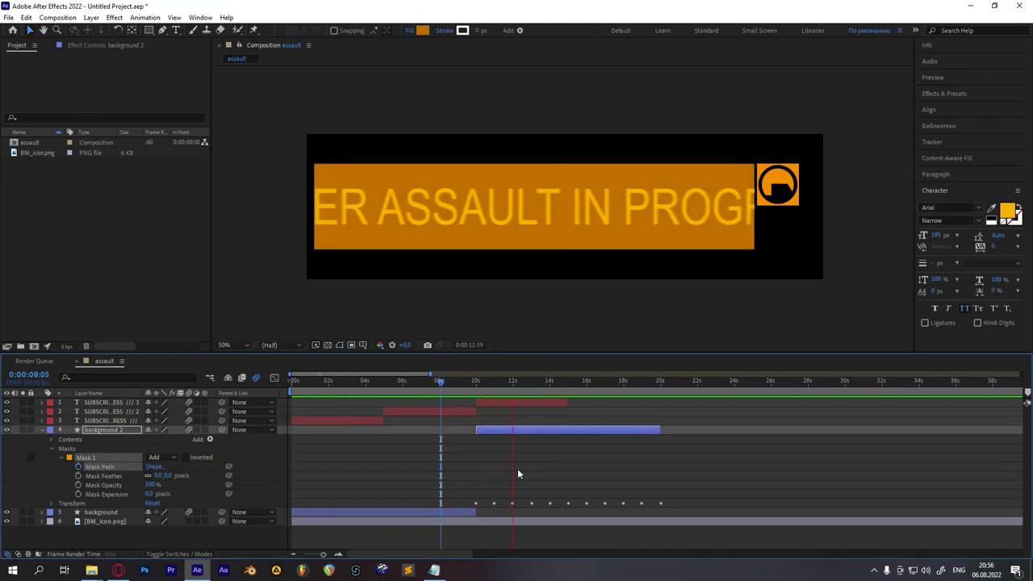
key(space)
click(42, 429)
click(449, 472)
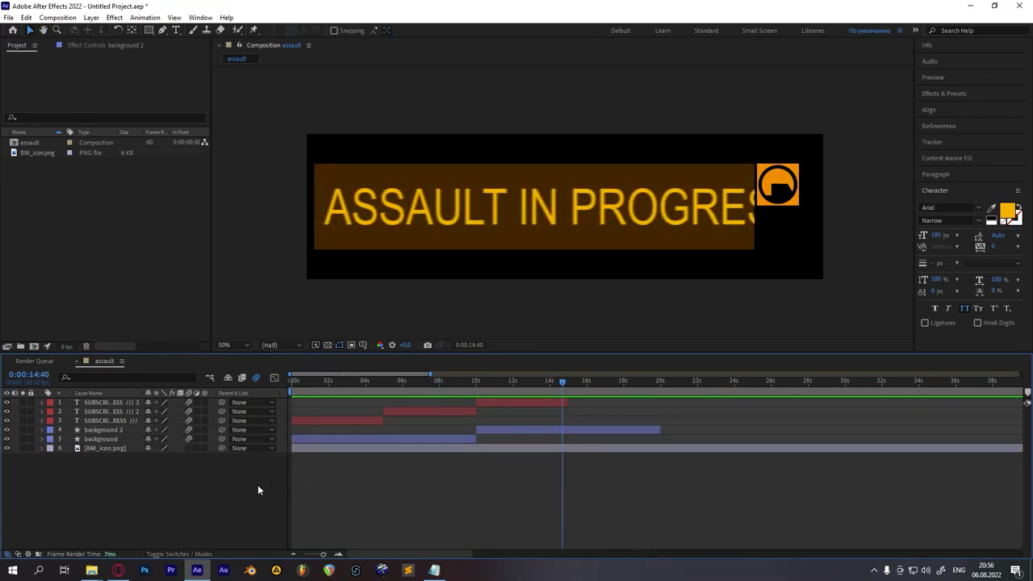
key(Home)
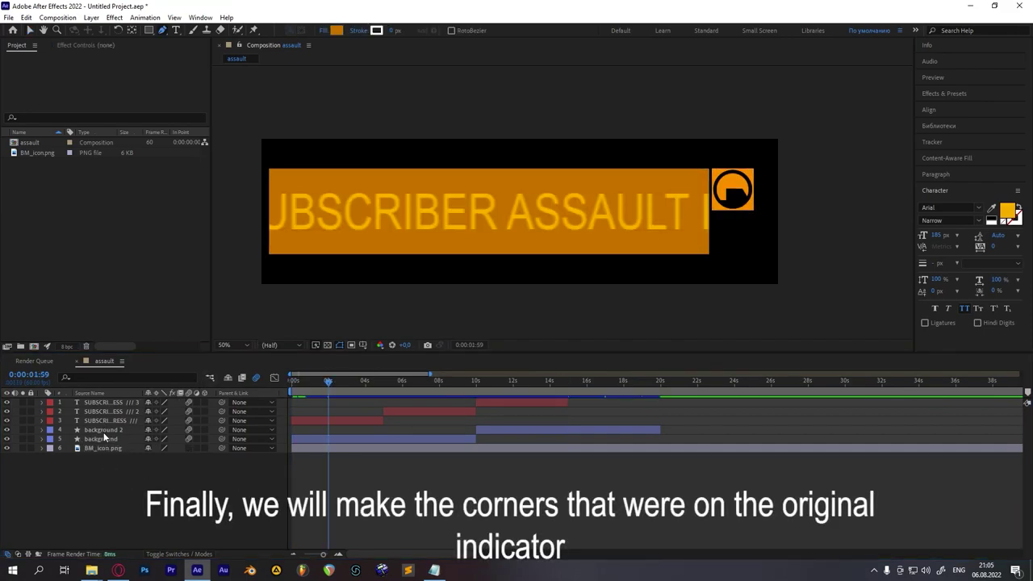
Duplicate background 2, move the copy above all other layers, and make it span from 0 to 20 seconds
click(103, 430)
key(ctrl+d)
drag(111, 429, 114, 400)
drag(487, 402, 663, 427)
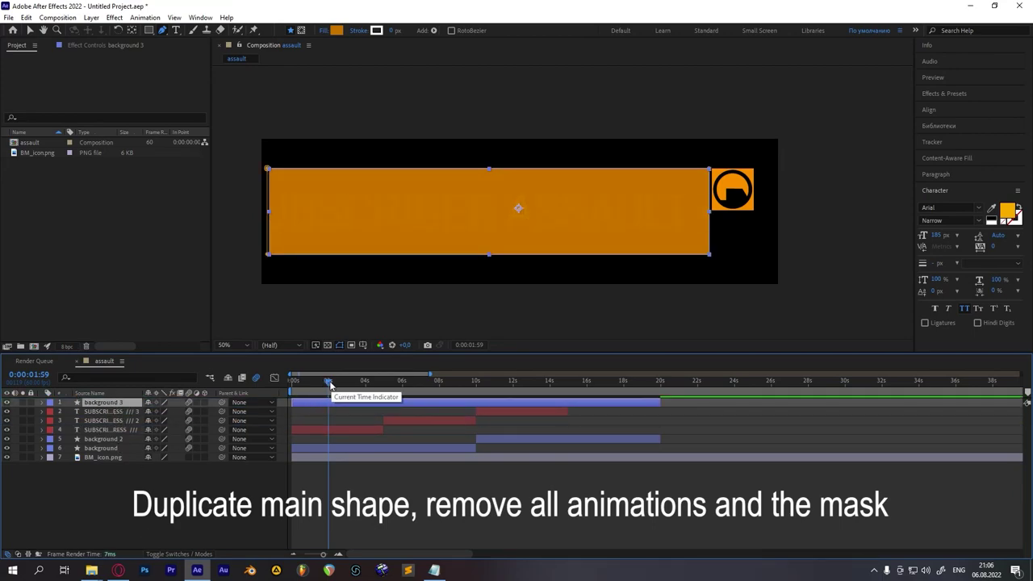
drag(330, 384, 292, 384)
Remove the Opacity animation and the mask from the background 3 layer
click(43, 402)
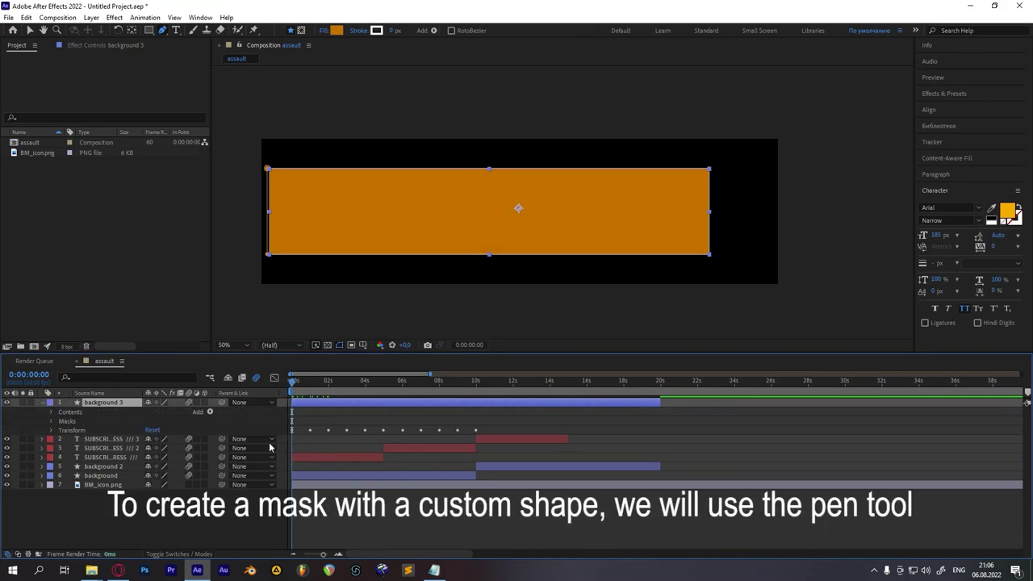
click(51, 430)
click(51, 432)
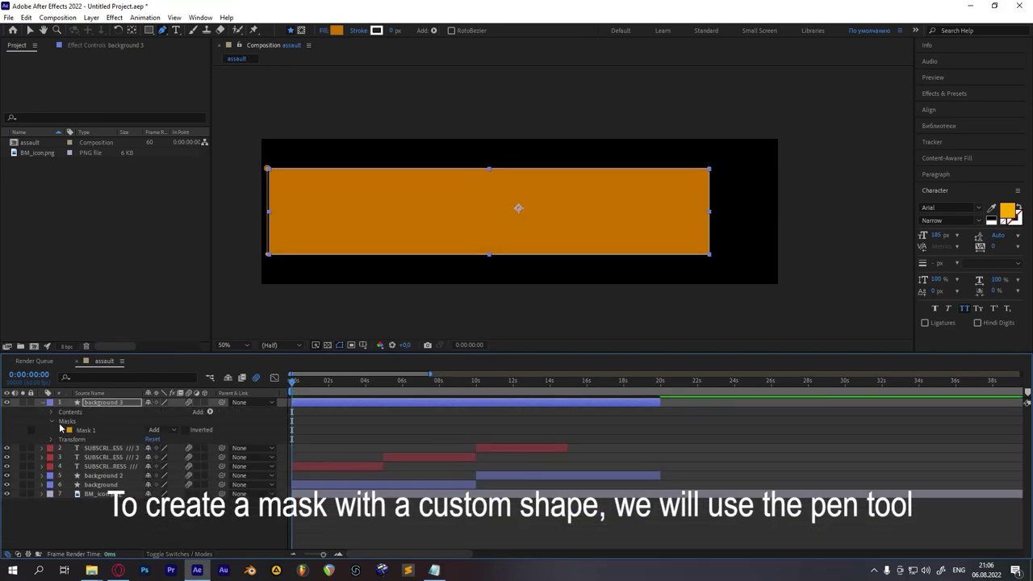
click(67, 421)
key(Delete)
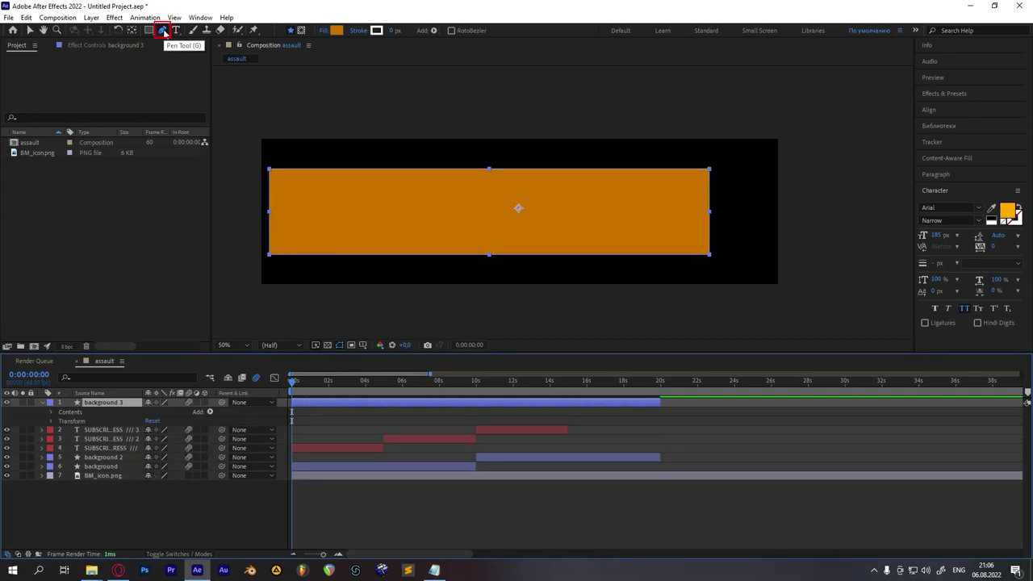
Start a Pen tool mask on background 3 with a stepped cut around the rectangle's upper-left corner
click(302, 31)
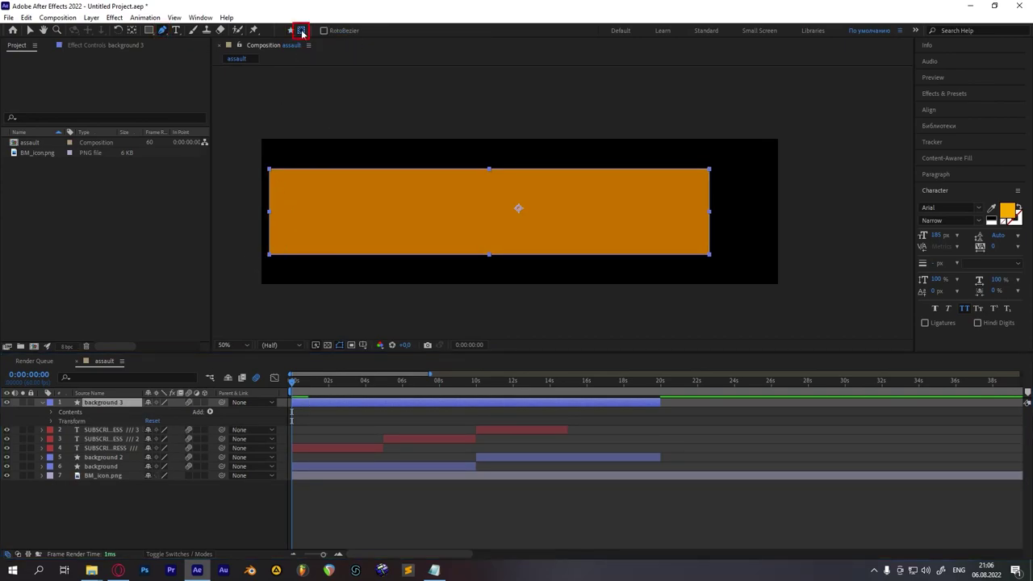
drag(257, 212, 655, 289)
scroll(463, 221, up, 1)
drag(247, 193, 442, 179)
scroll(444, 183, up, 2)
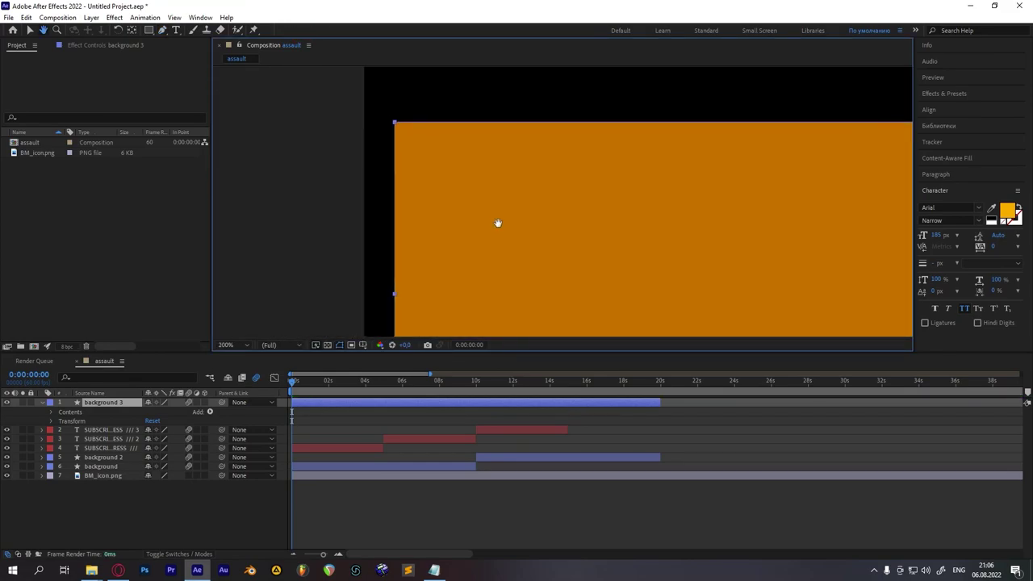
click(375, 176)
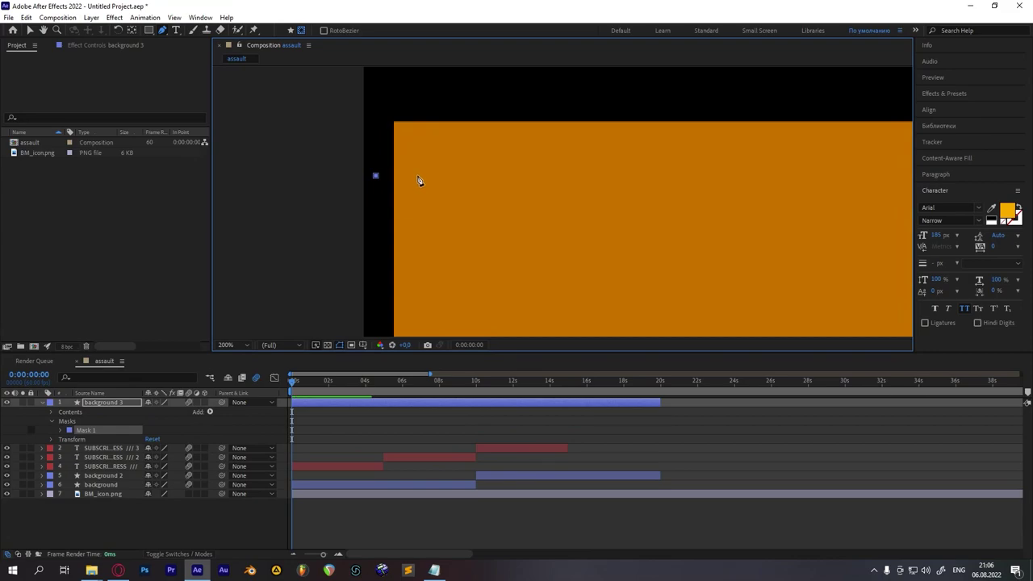
click(457, 101)
Continue the mask above the rectangle's upper edge and step it around the upper-right corner
drag(646, 151, 428, 162)
scroll(429, 161, down, 2)
drag(805, 206, 560, 193)
click(762, 170)
scroll(519, 193, up, 1)
click(480, 223)
drag(479, 267, 519, 181)
click(520, 241)
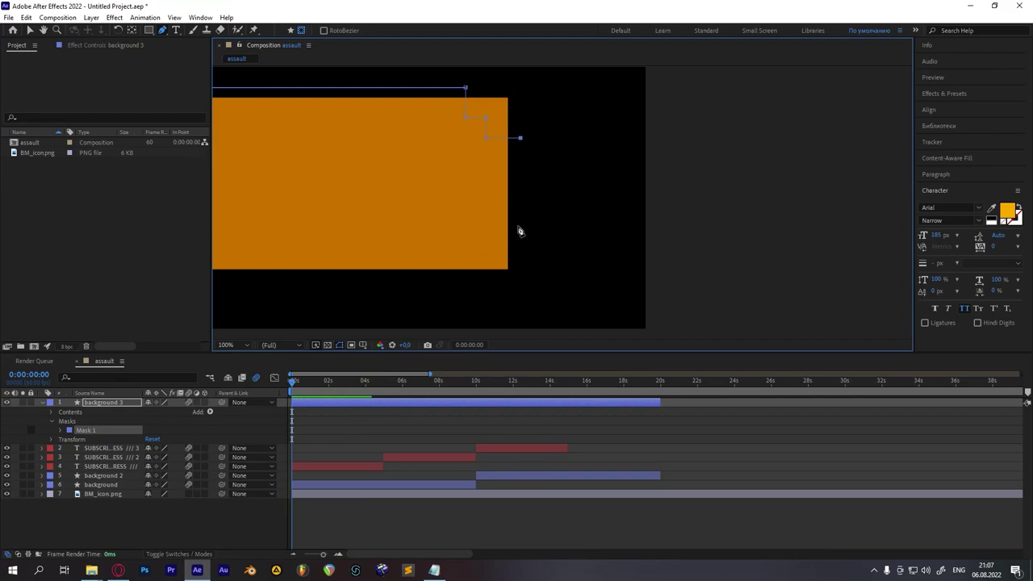
Step the mask path around the rectangle's lower corners, close it, and invert the mask to leave only corner brackets
drag(398, 291, 920, 274)
click(406, 266)
click(405, 235)
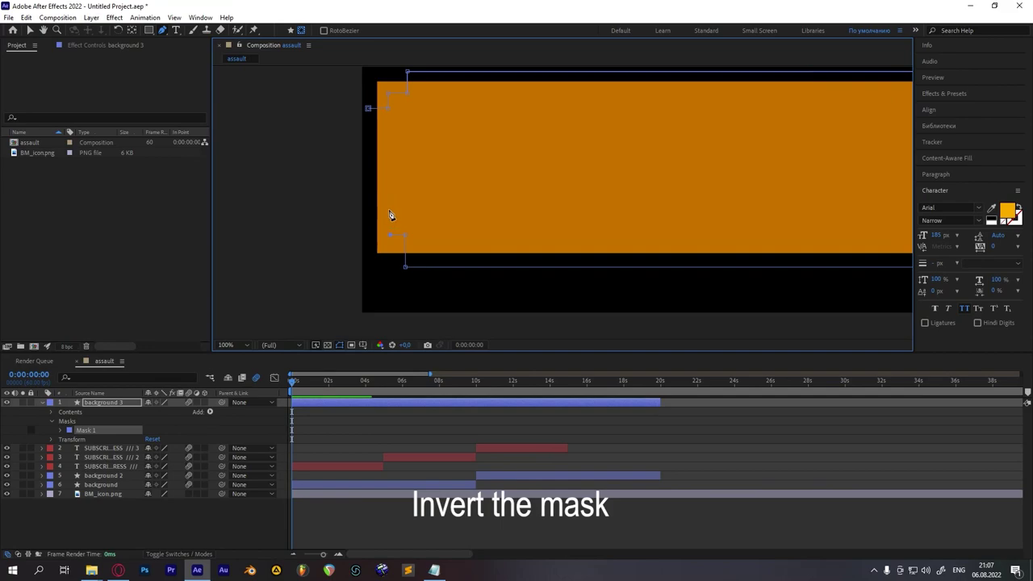
click(374, 220)
key(ctrl+shift+i)
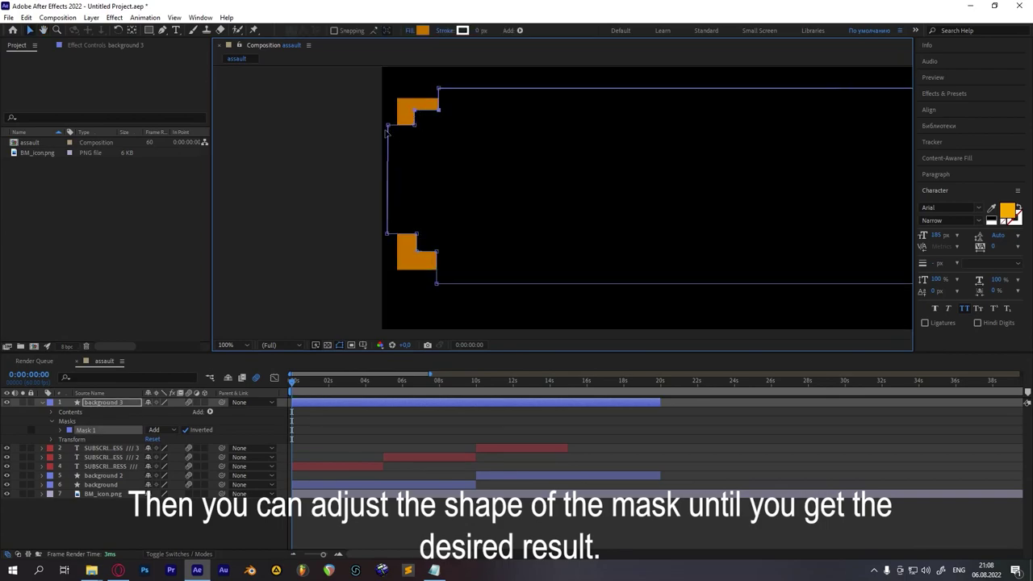
Fine-tune the mask points on background 3 so the corner brackets are thin and even
scroll(418, 238, down, 1)
click(369, 224)
click(313, 216)
drag(308, 205, 308, 201)
click(369, 223)
click(318, 217)
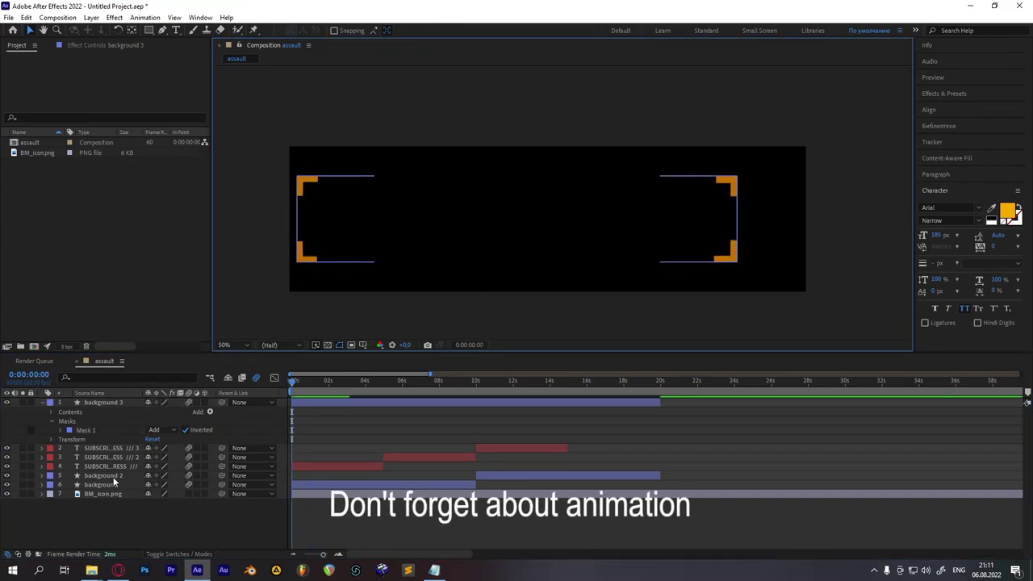
Set background 3's opacity to 0% and start keyframing it at the beginning of the composition
click(50, 440)
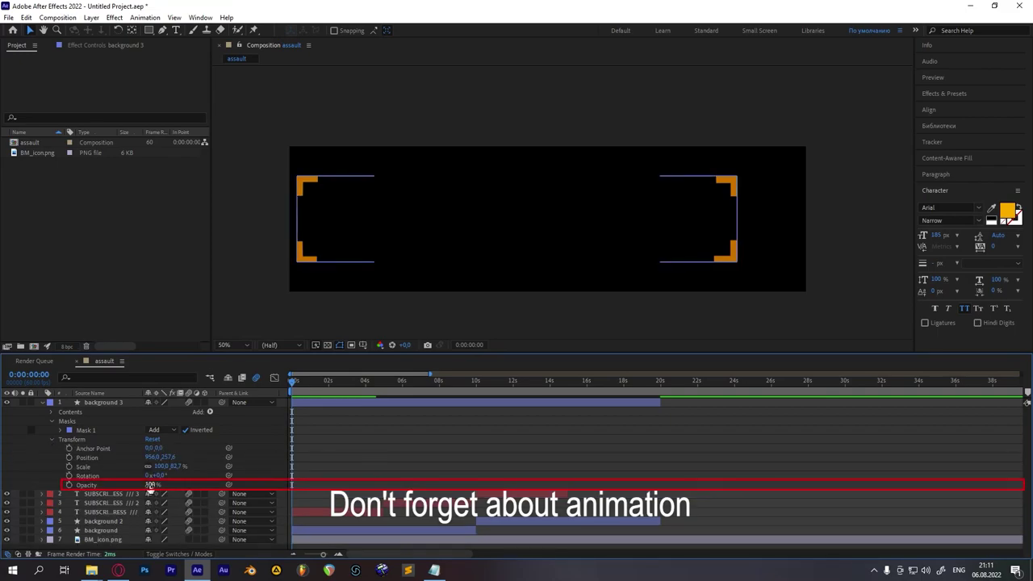
drag(151, 484, 76, 485)
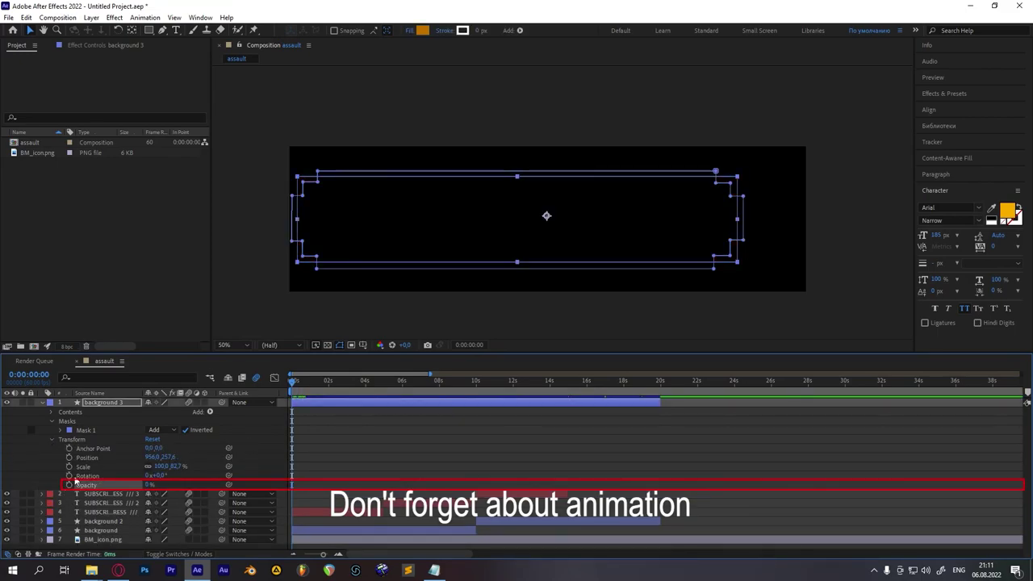
click(70, 485)
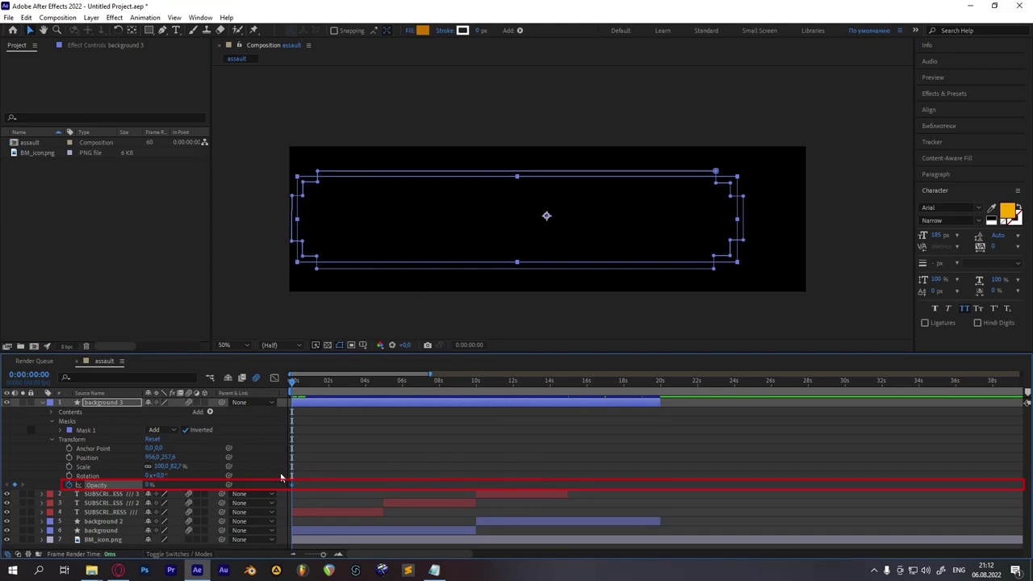
key(space)
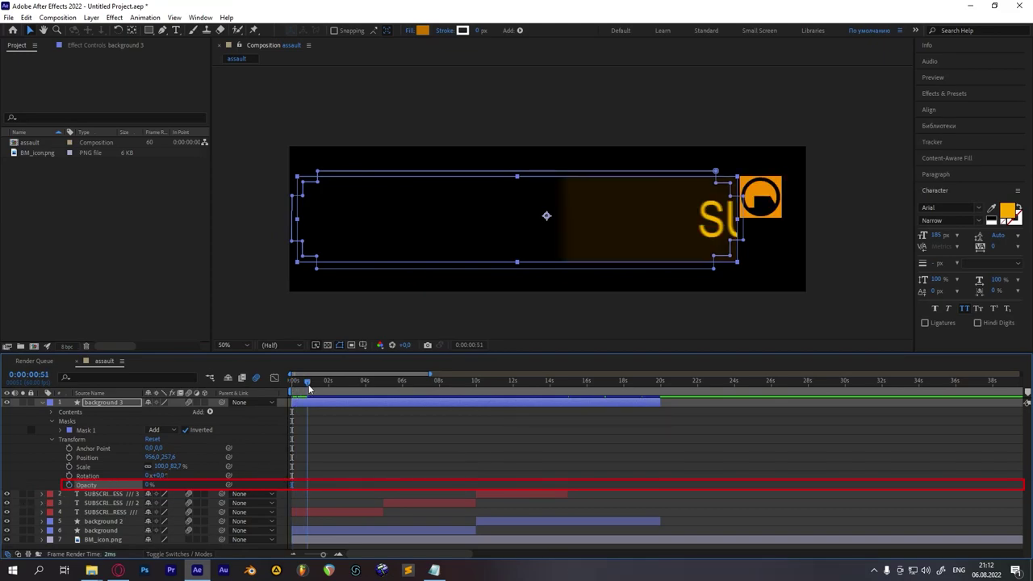
Check the fade timing of the other background layers and add a 0% opacity keyframe to background 3 at 0:00:00:45
click(41, 521)
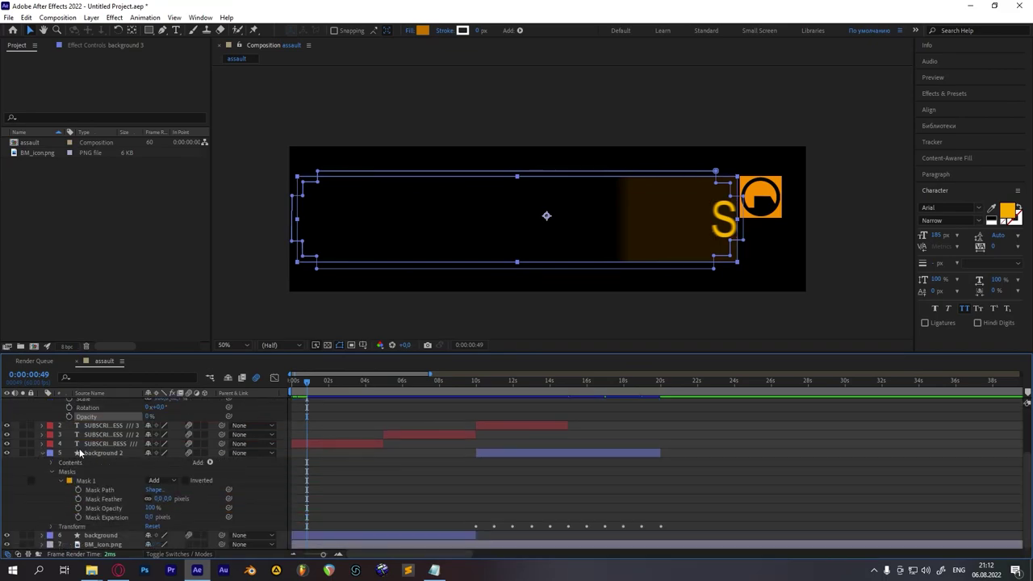
click(41, 470)
click(42, 530)
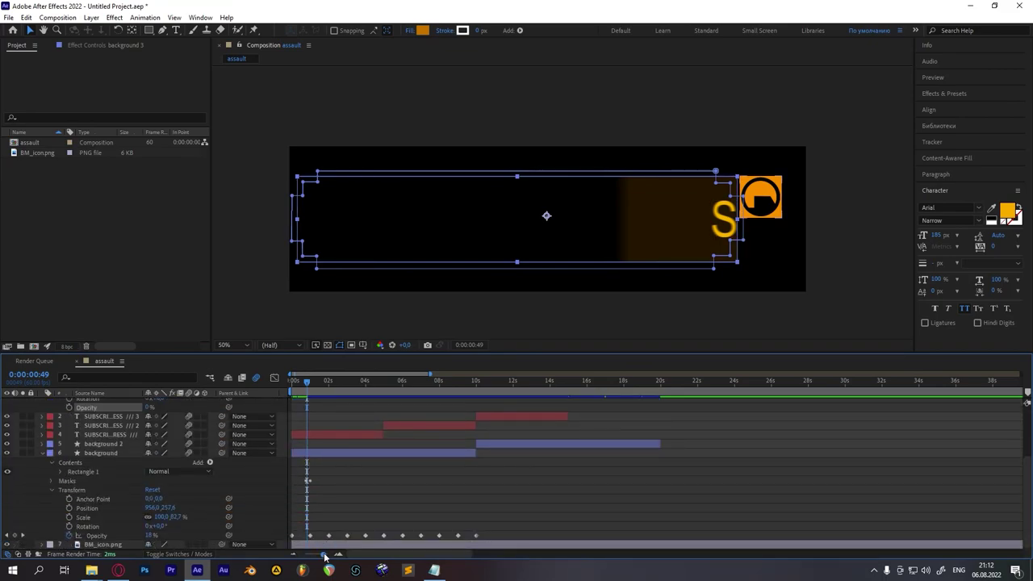
drag(323, 554, 327, 554)
click(548, 383)
scroll(870, 481, up, 2)
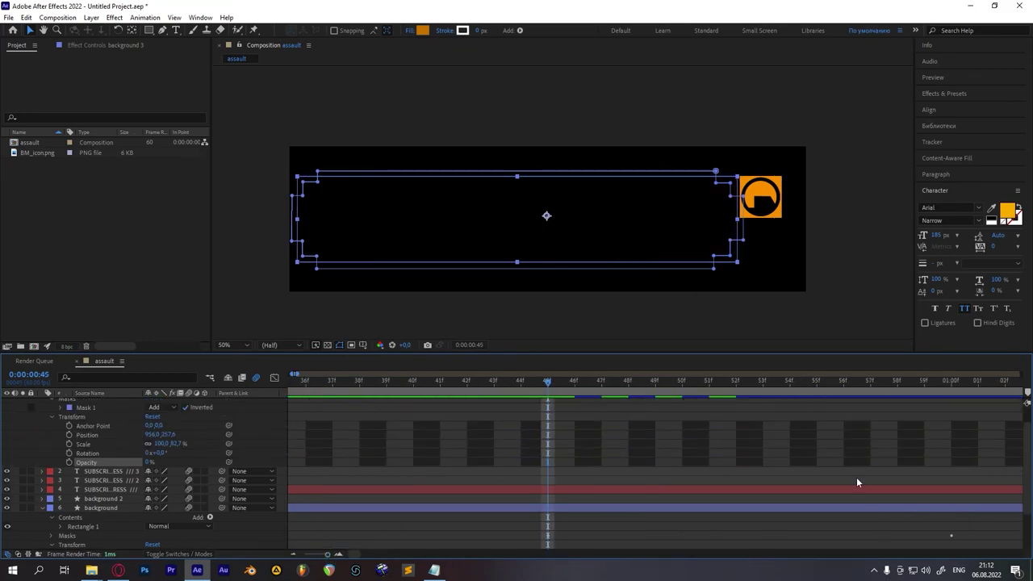
click(69, 463)
Raise background 3's opacity at 0:00:01:00 so the corner brackets fade in, and preview the animation
scroll(576, 421, down, 2)
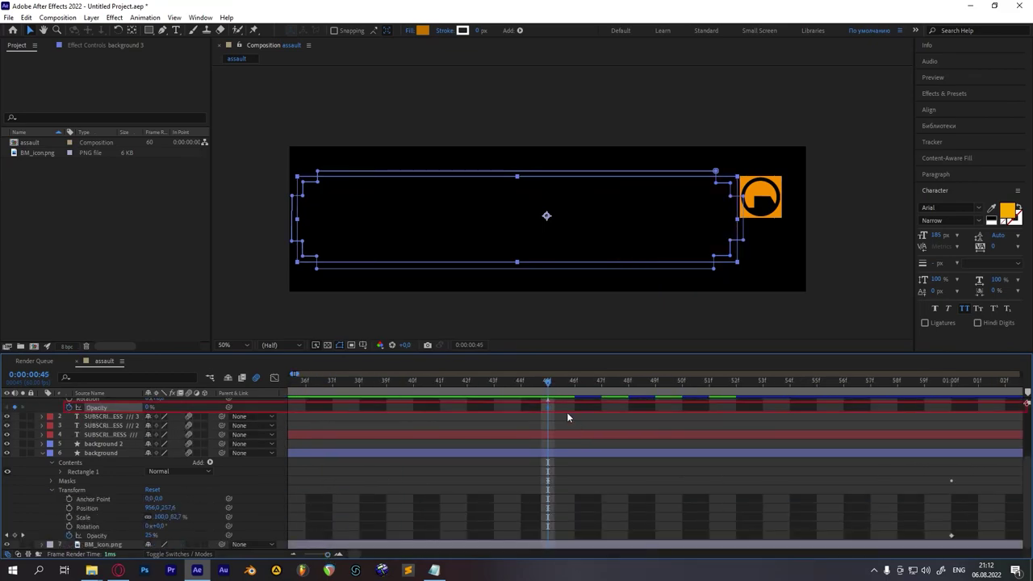
drag(550, 381, 943, 427)
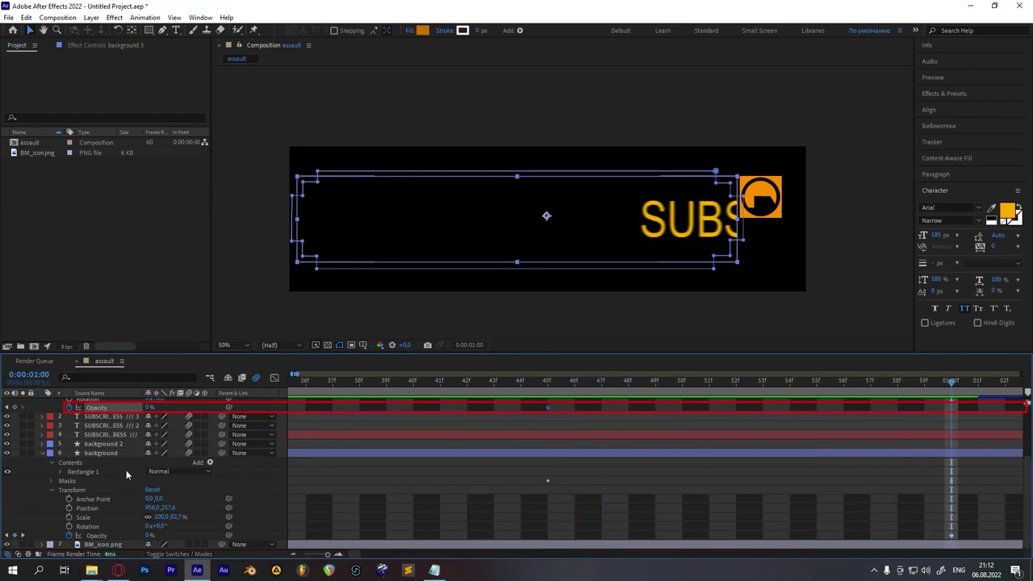
drag(148, 407, 234, 407)
drag(510, 381, 430, 407)
key(space)
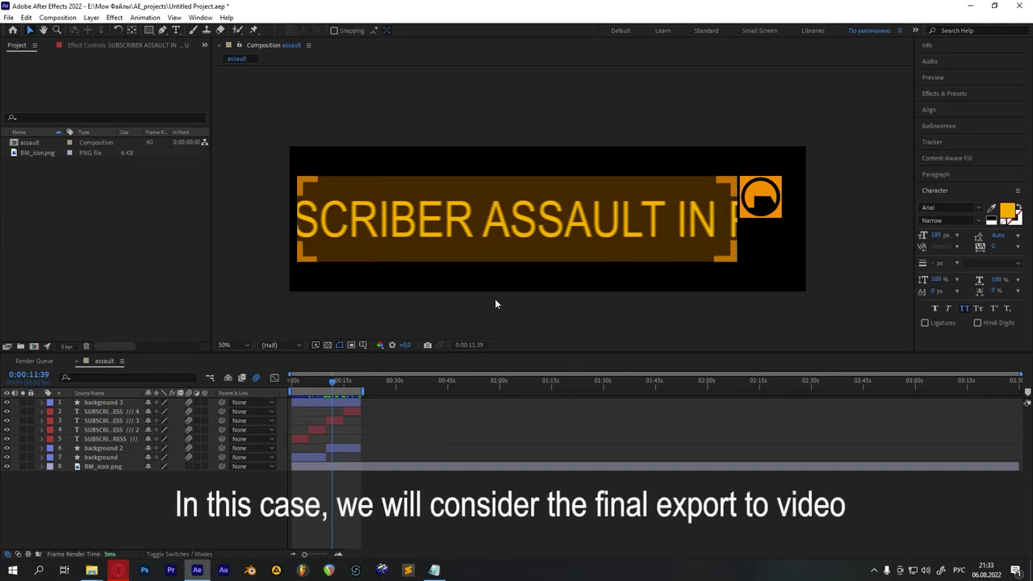
Show the transparency grid behind the banner and add the assault composition to the render queue
click(328, 345)
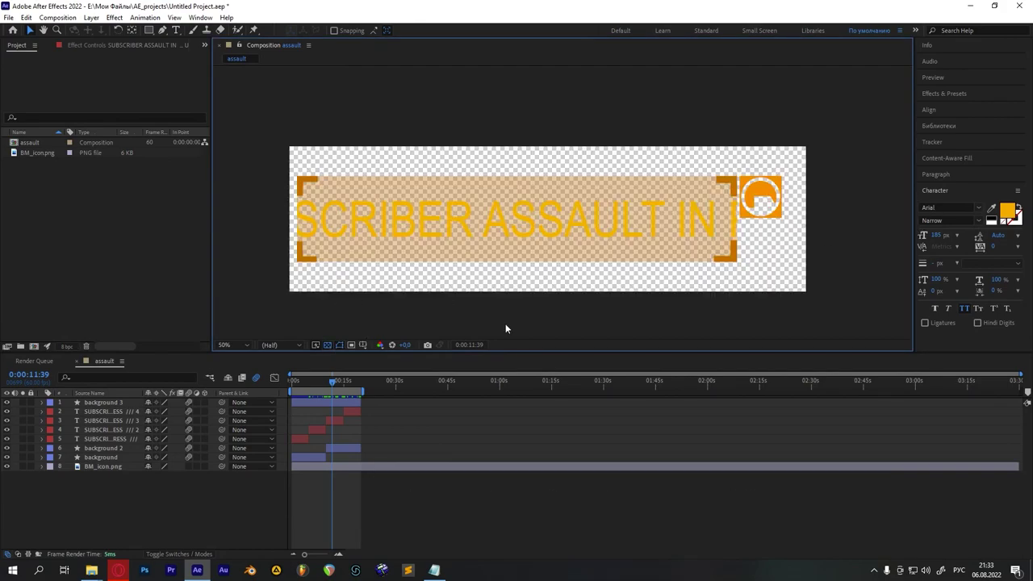
click(58, 17)
click(109, 117)
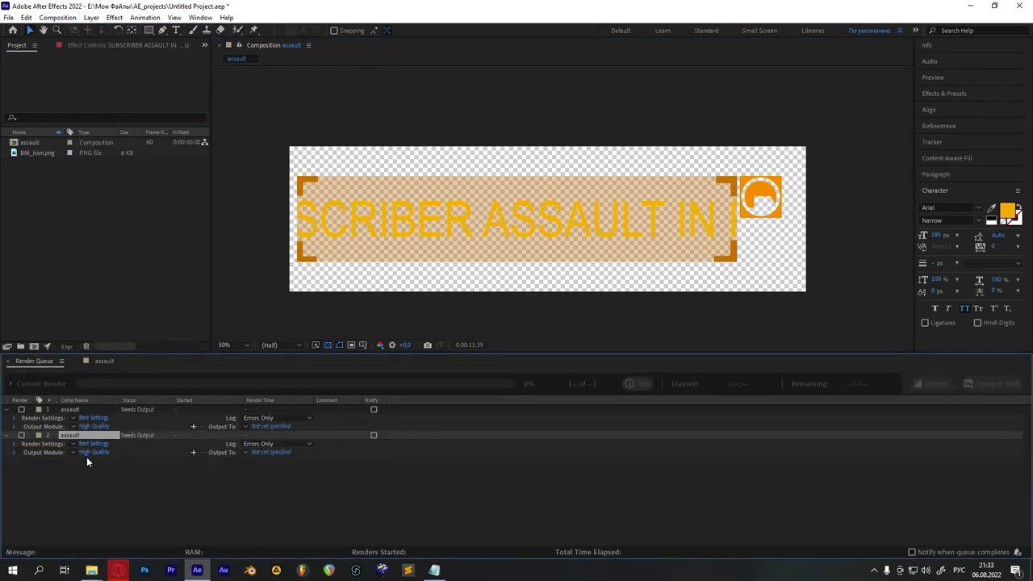
Set the QuickTime video codec to Animation in the output module of the second assault render item
click(93, 452)
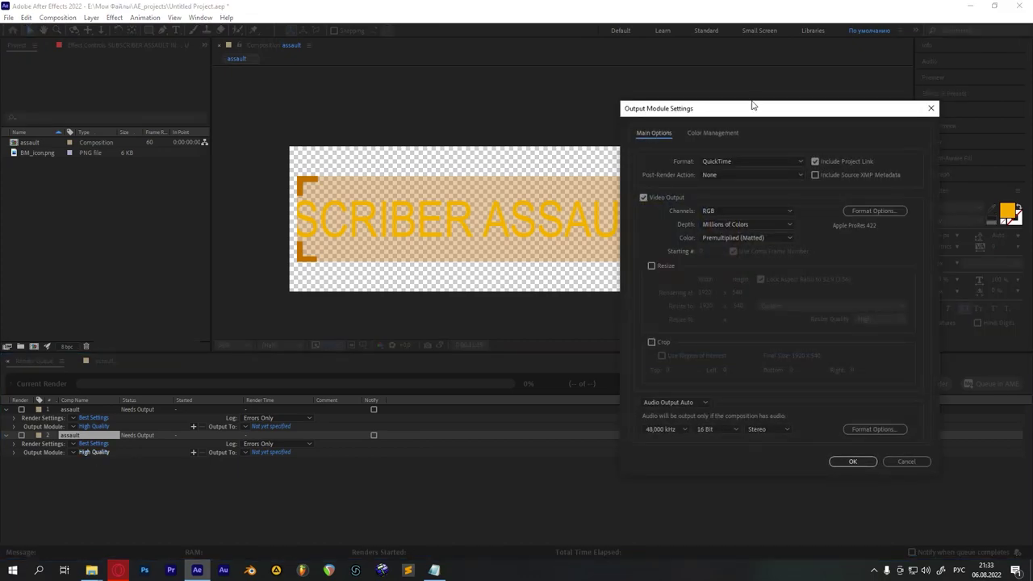
drag(752, 106, 453, 95)
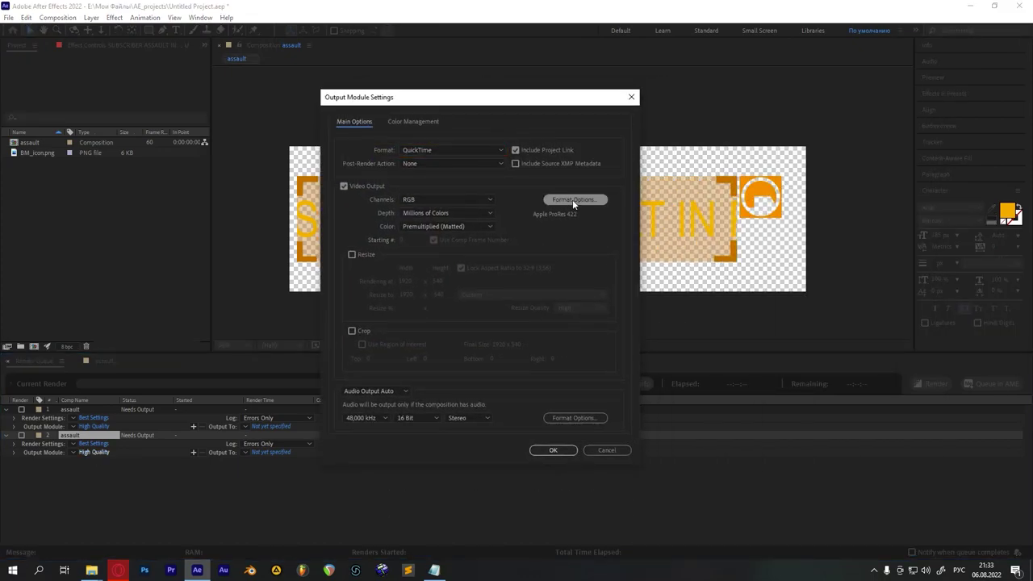
click(573, 199)
click(873, 136)
click(799, 146)
click(809, 503)
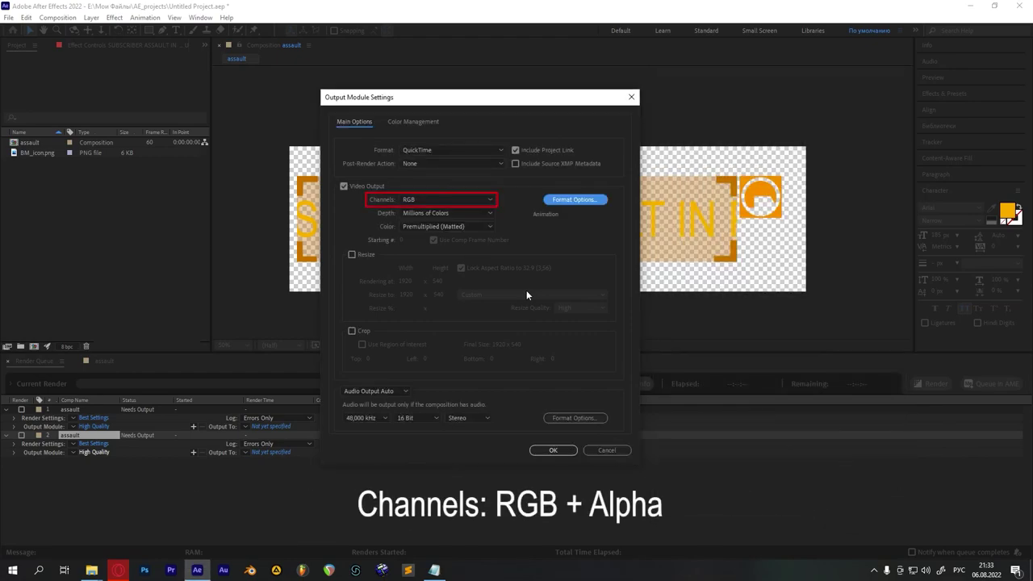
Set the output channels to RGB + Alpha, turn audio output off, and apply the output module settings
click(487, 201)
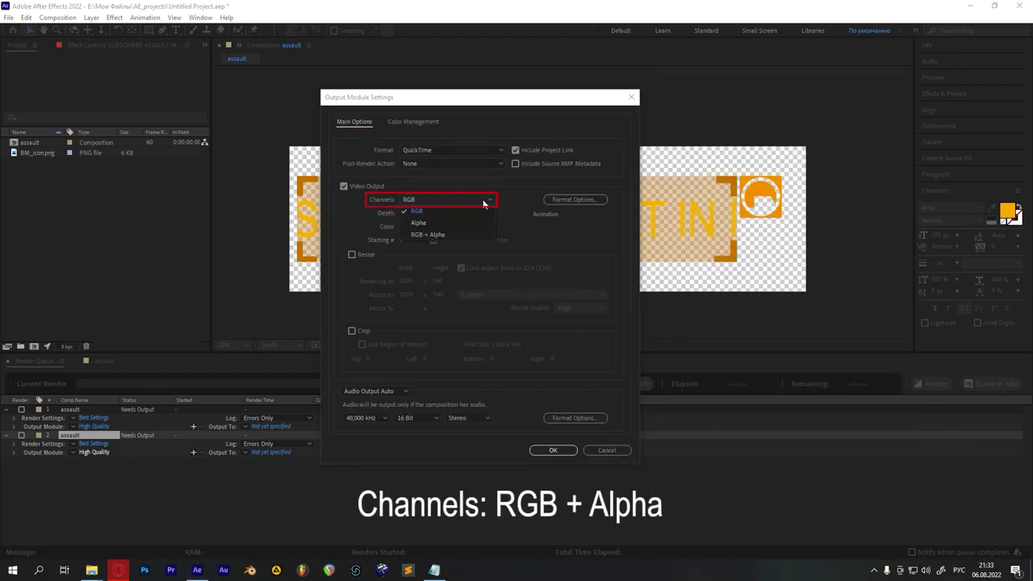
click(421, 233)
click(376, 391)
click(388, 422)
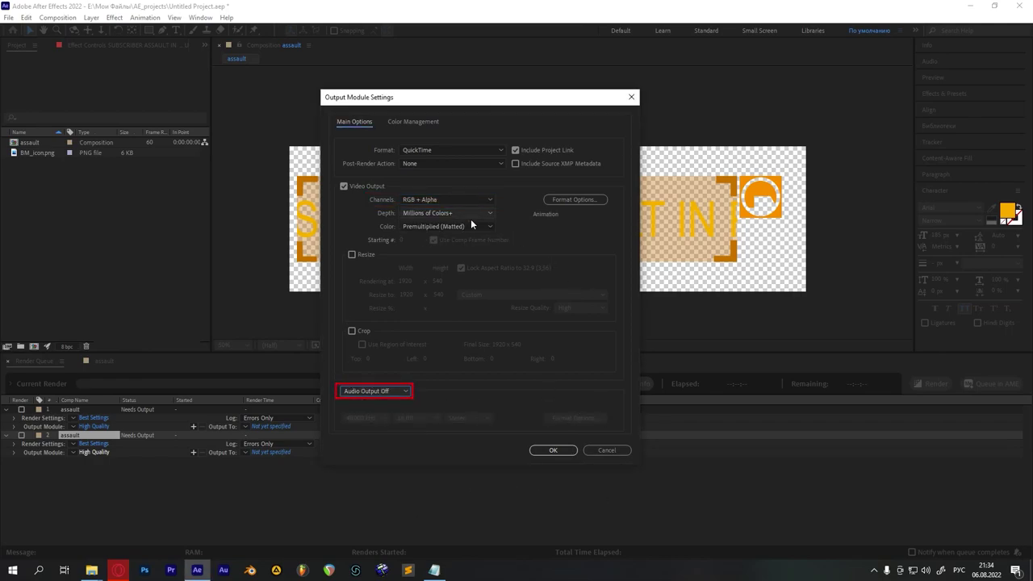
click(552, 450)
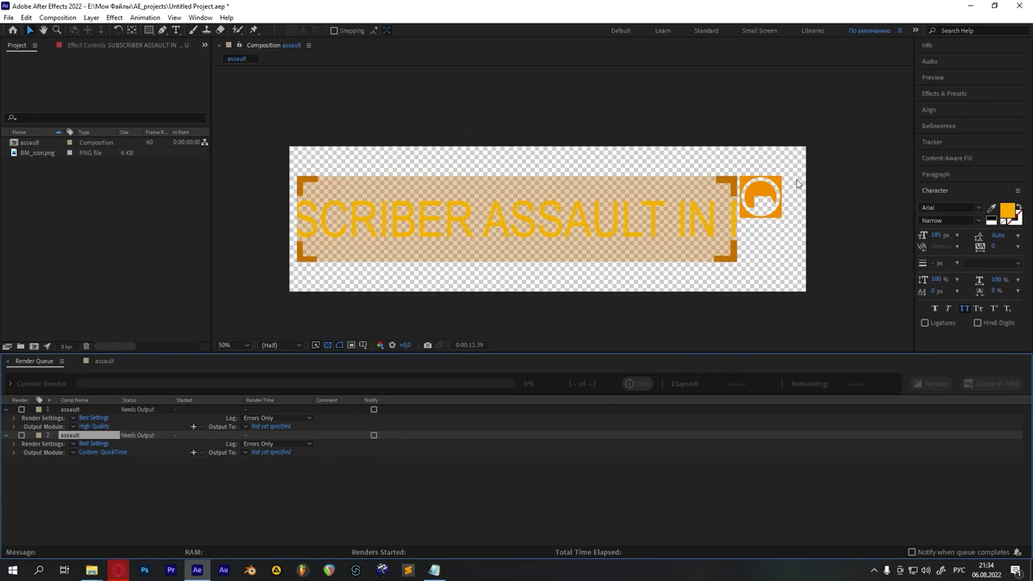
Start rendering the queued assault composition to assault.mov
click(104, 361)
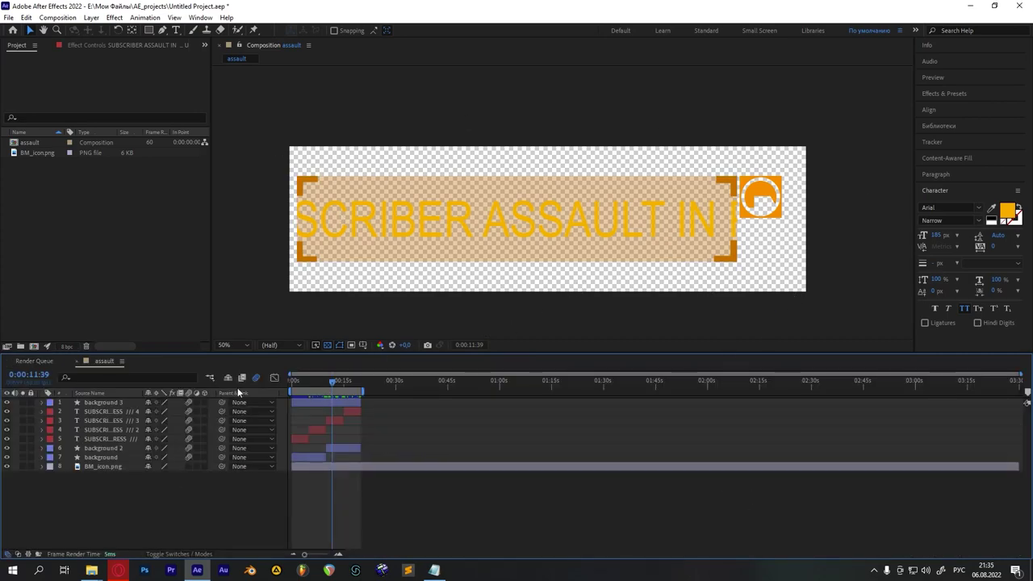
click(35, 362)
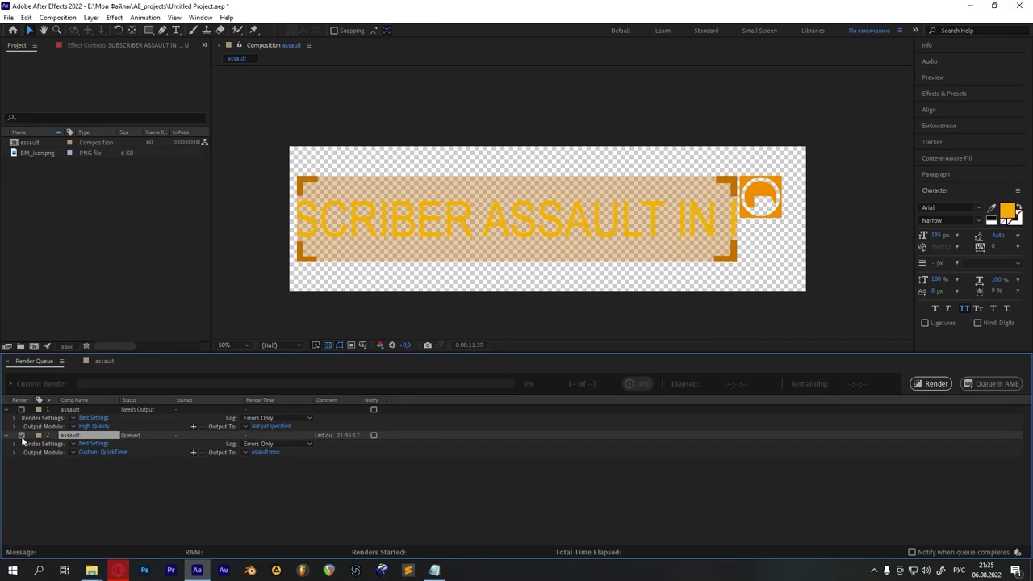
click(935, 384)
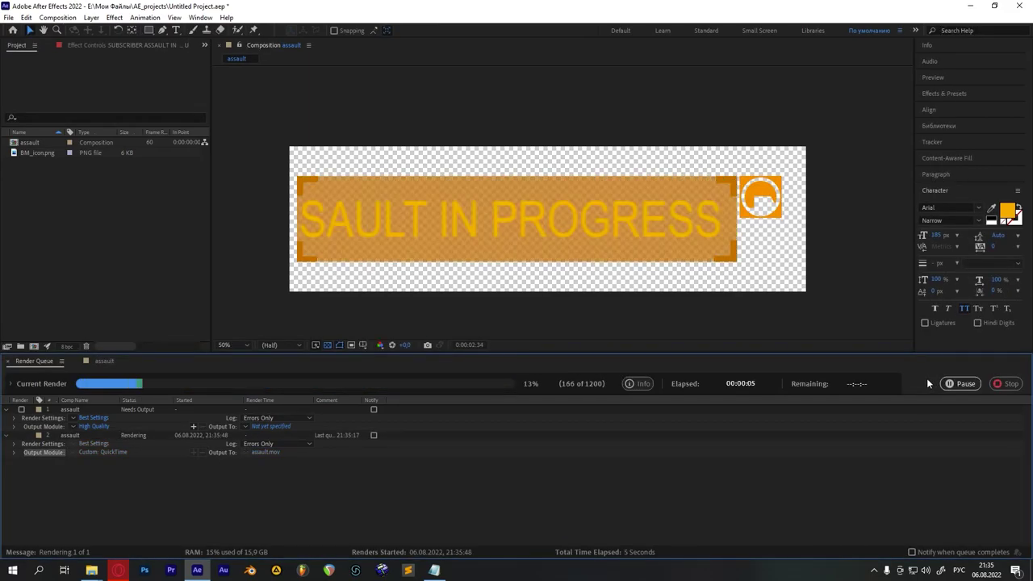